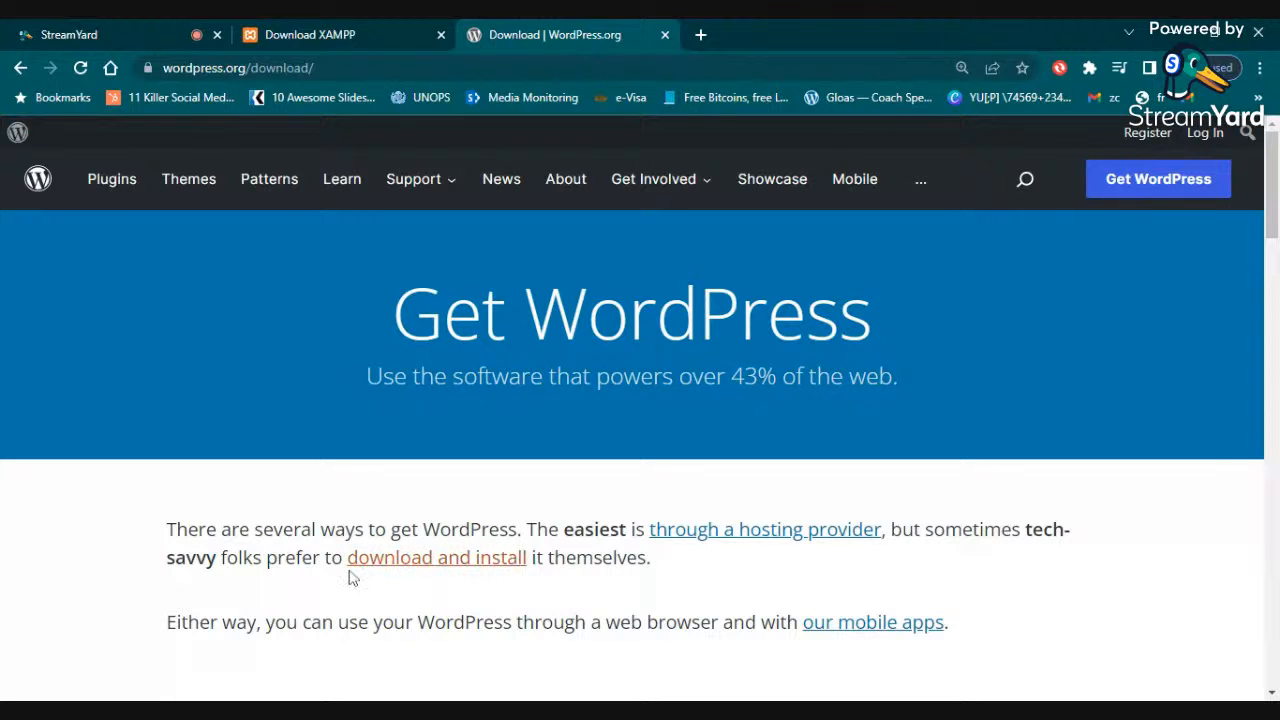
# - Switch the StreamYard screen share to the entire screen, and return to the WordPress download page
pyautogui.click(68, 30)
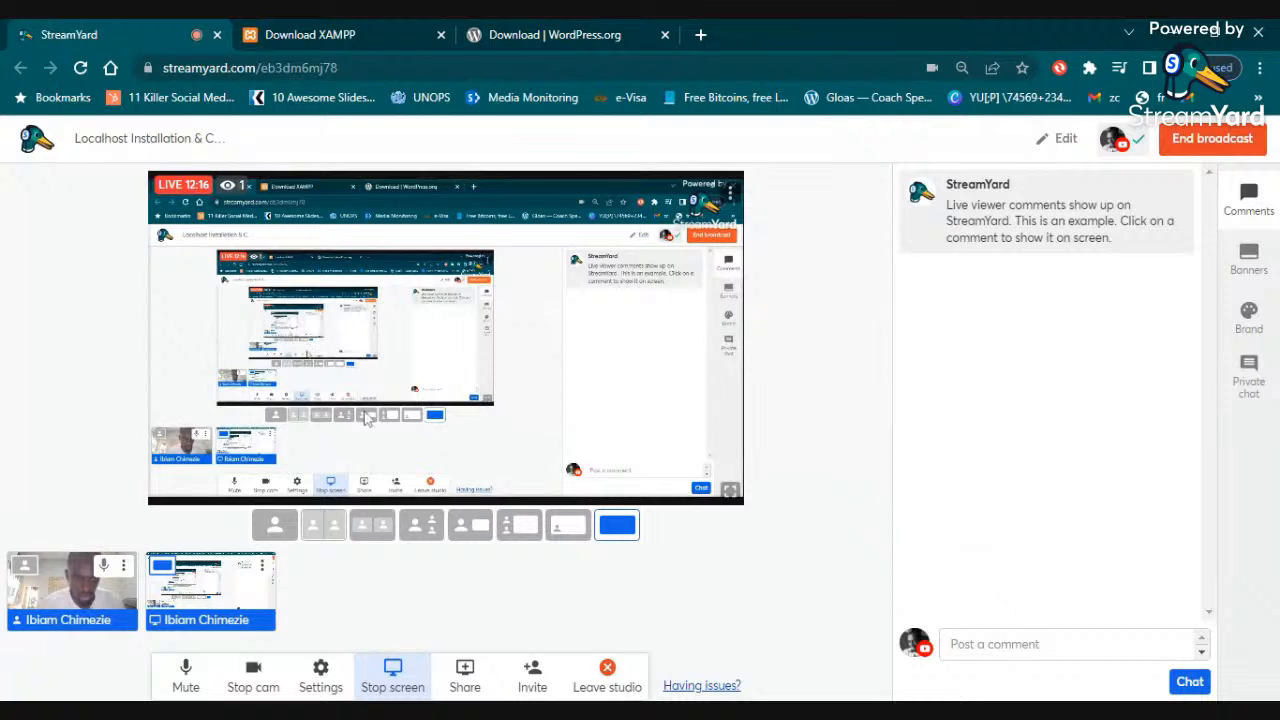
pyautogui.moveTo(242, 600)
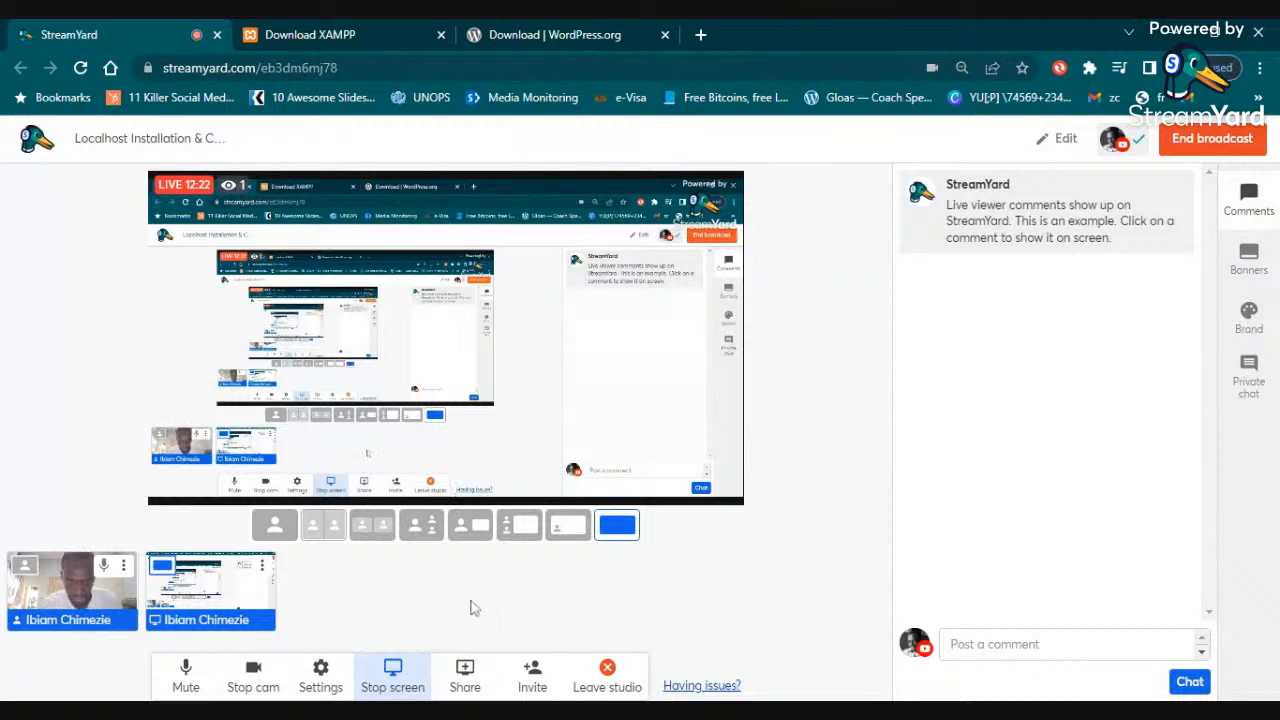
pyautogui.click(398, 685)
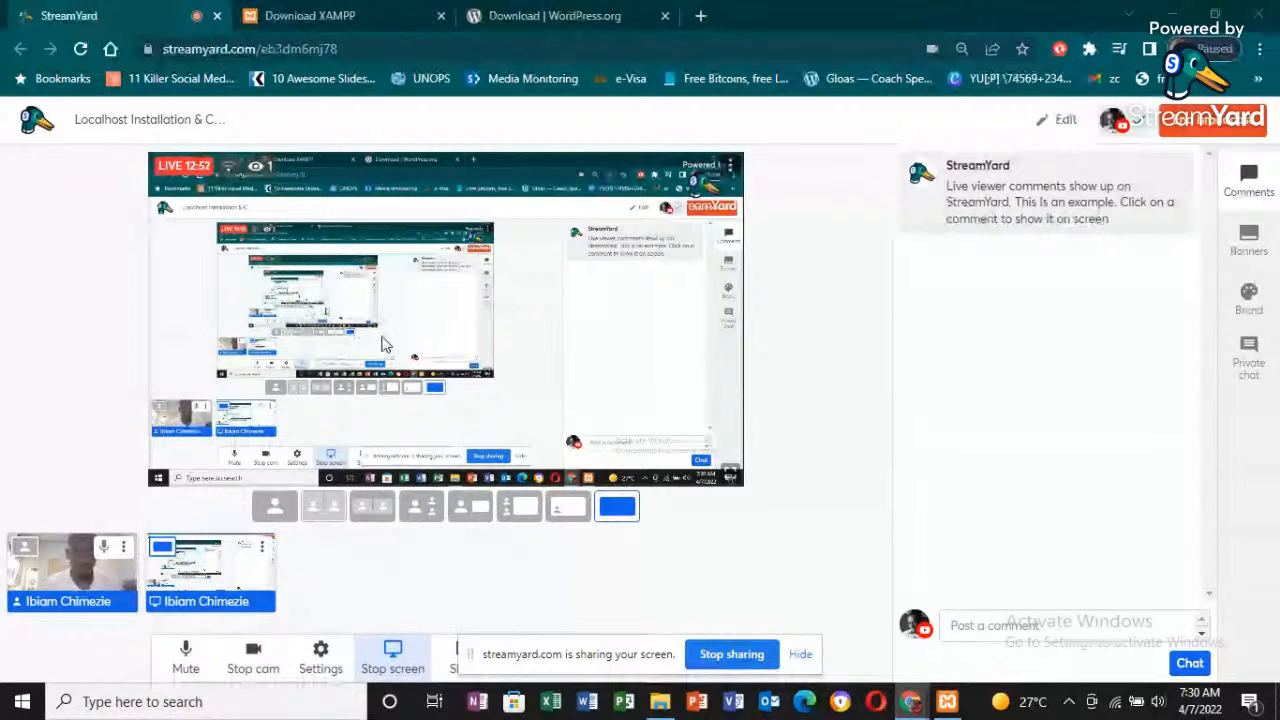
pyautogui.click(565, 12)
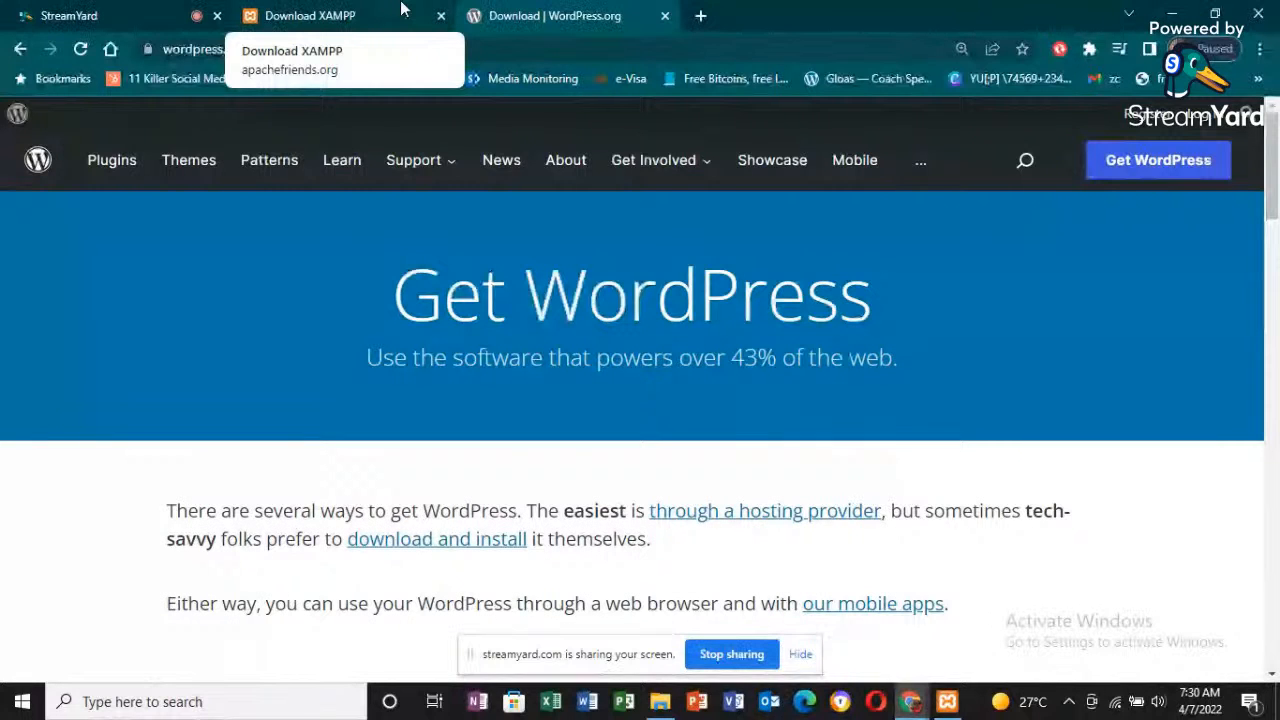
# - Search Windows for xampp and open the XAMPP Control Panel
pyautogui.click(947, 703)
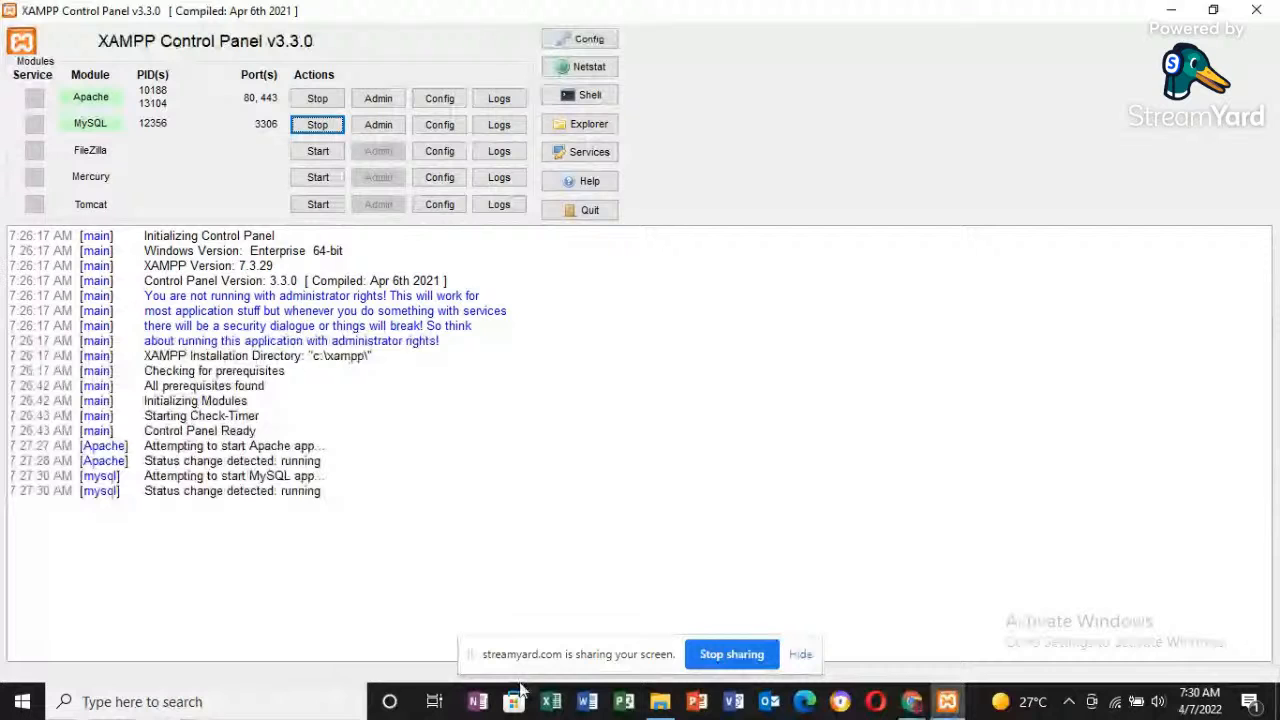
pyautogui.click(214, 703)
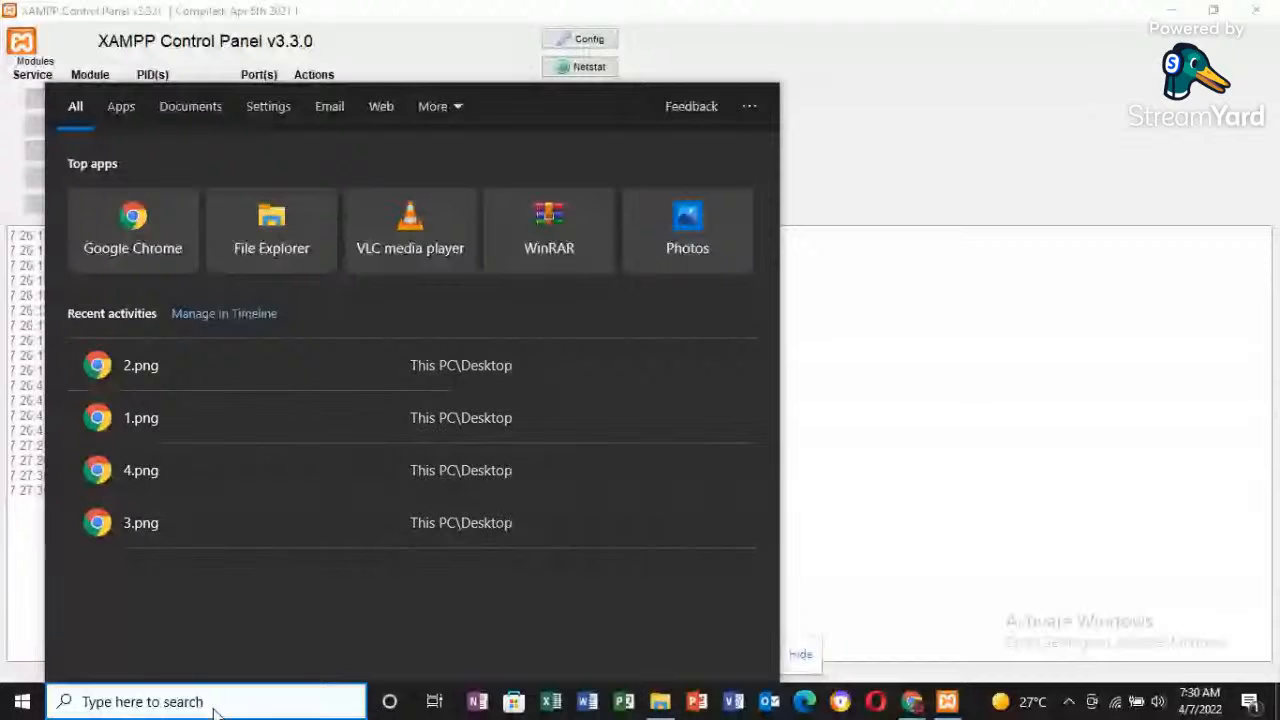
pyautogui.write('xamp')
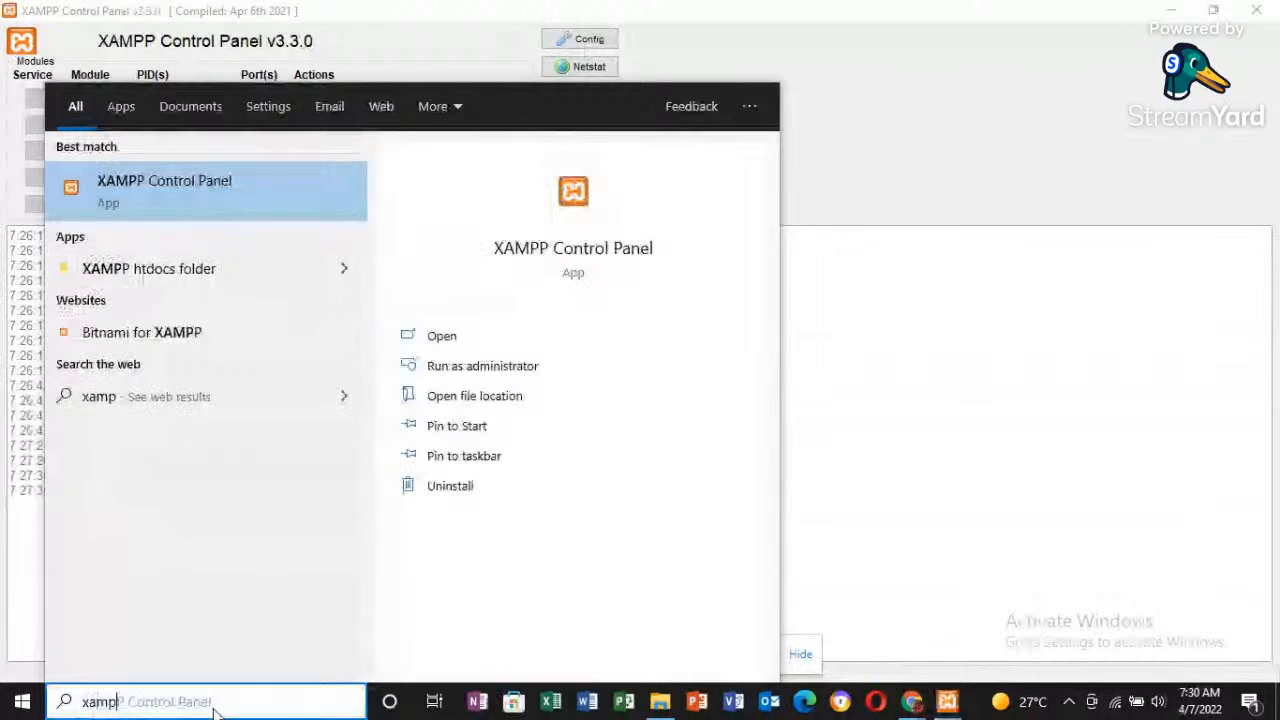
pyautogui.write('p')
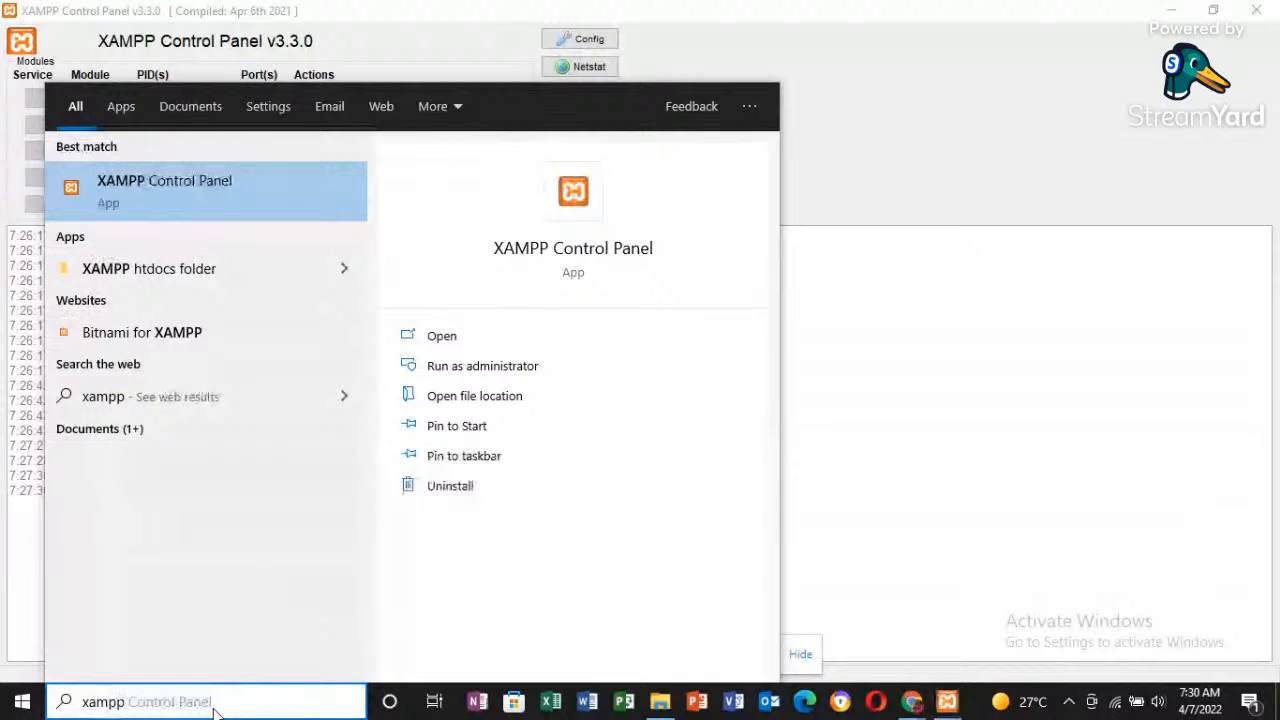
pyautogui.click(165, 215)
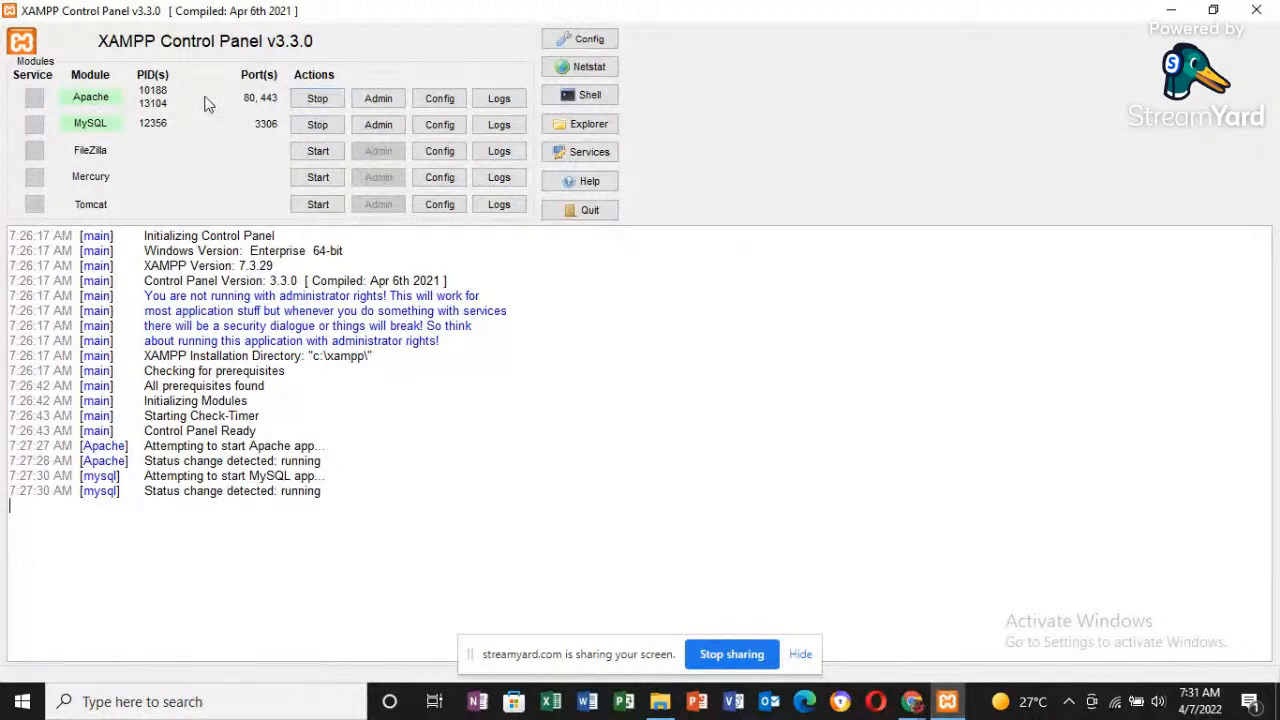
# - Stop the running Apache and MySQL modules in XAMPP, and start both again
pyautogui.click(320, 104)
pyautogui.click(318, 125)
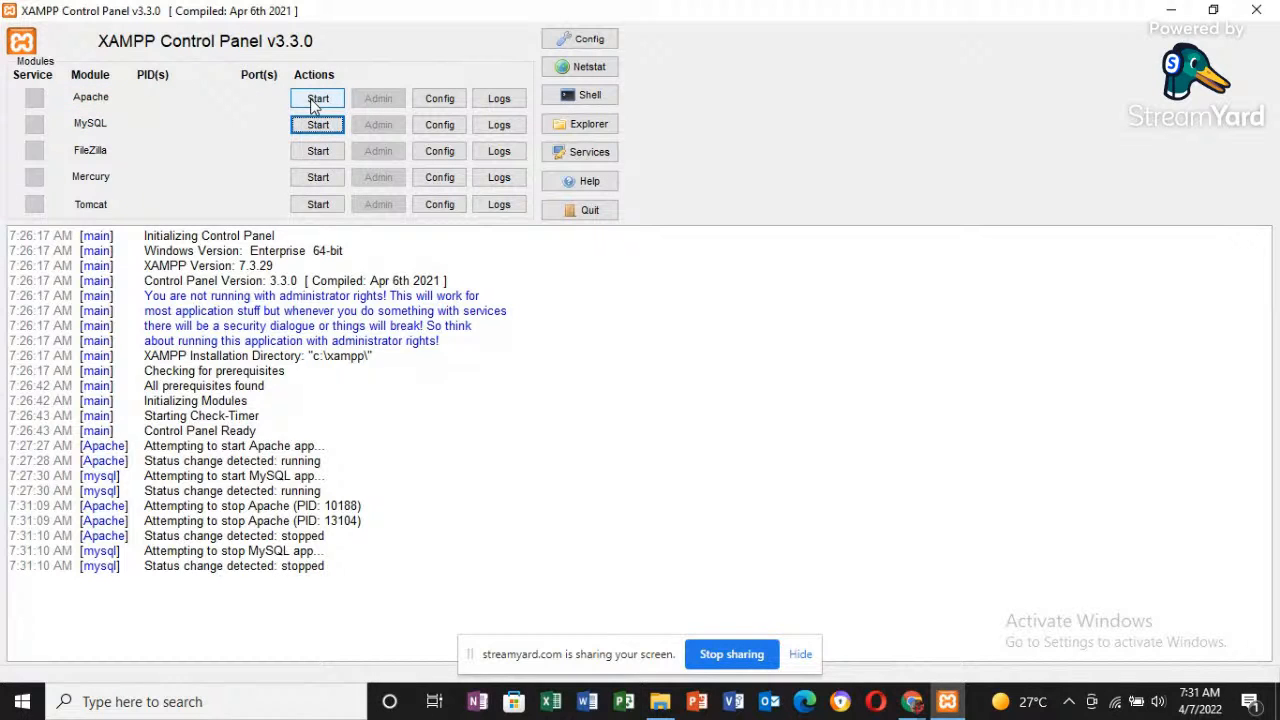
pyautogui.click(312, 104)
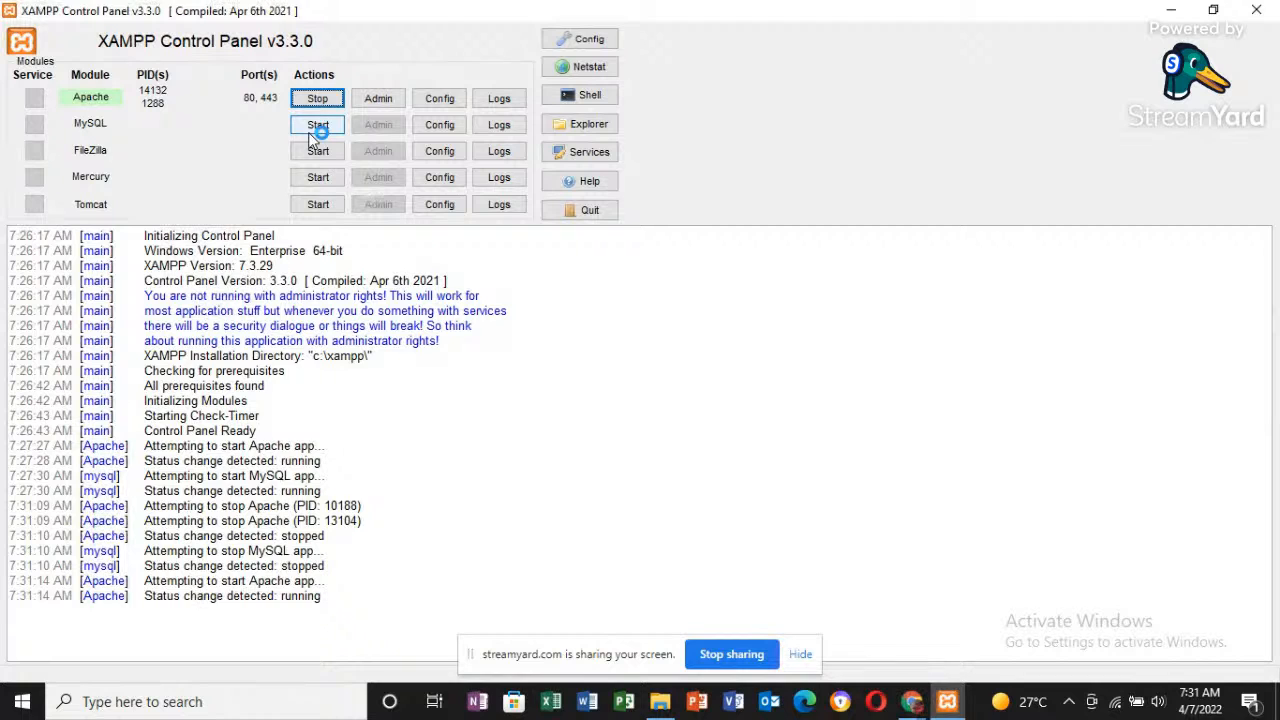
pyautogui.click(311, 130)
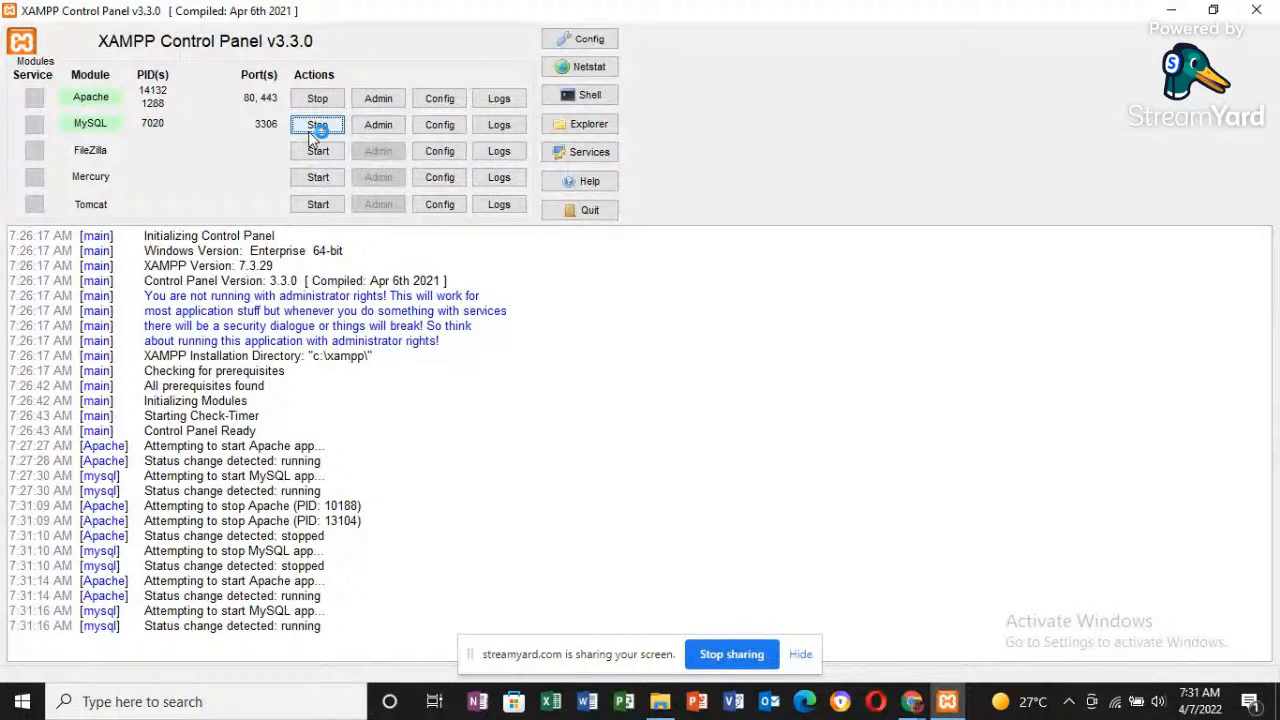
# - Minimise the open windows and copy the wordpress folder from the WEBSITE DEVELOPMENT COURSE folder on the desktop
pyautogui.click(1178, 14)
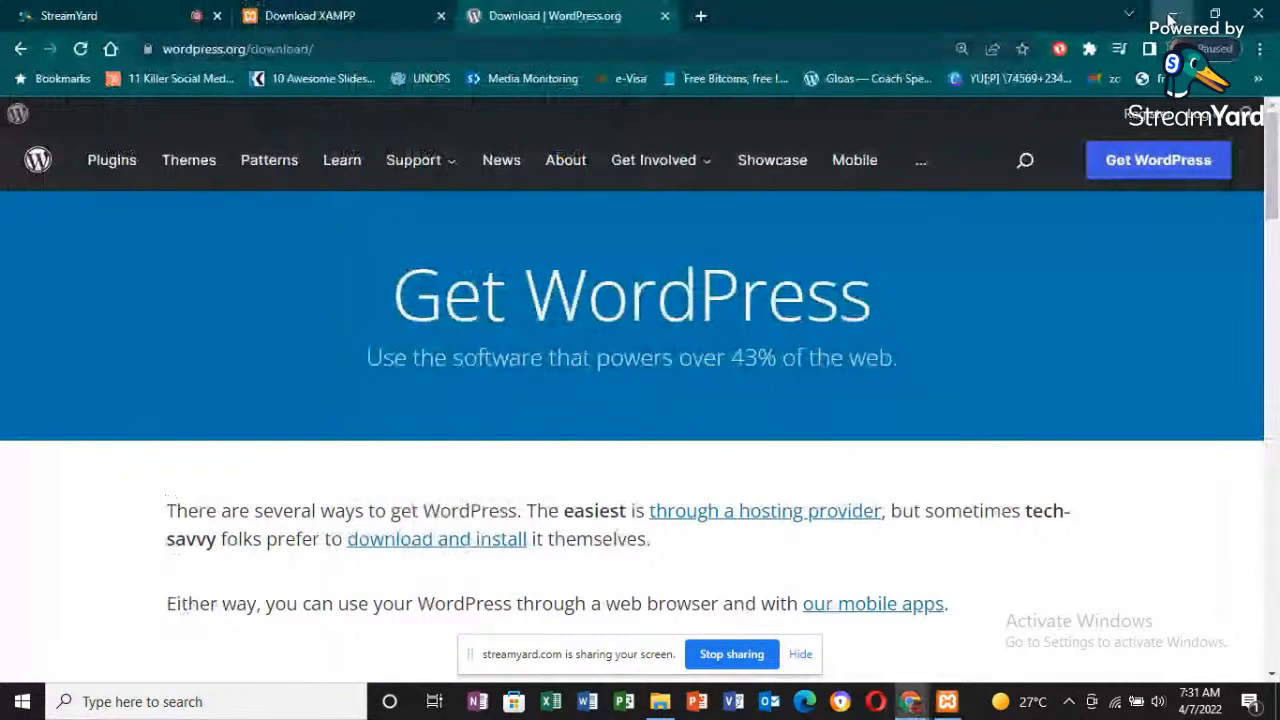
pyautogui.click(1171, 16)
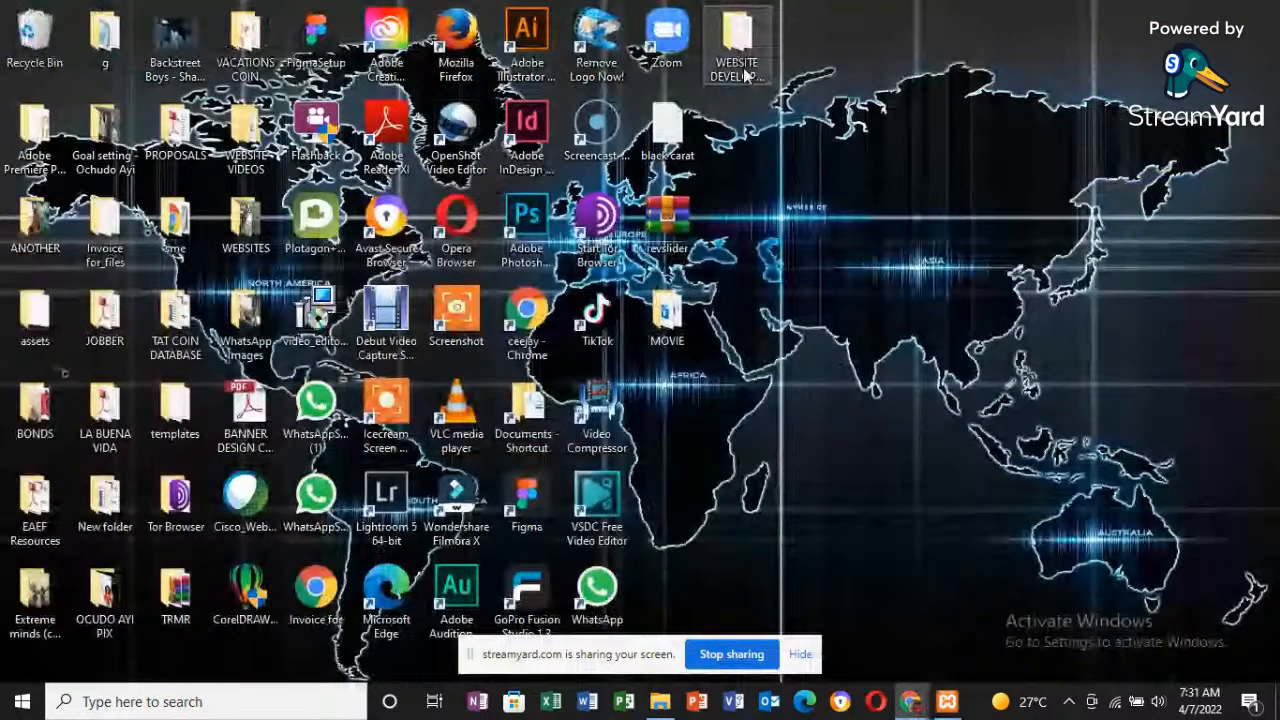
pyautogui.doubleClick(745, 75)
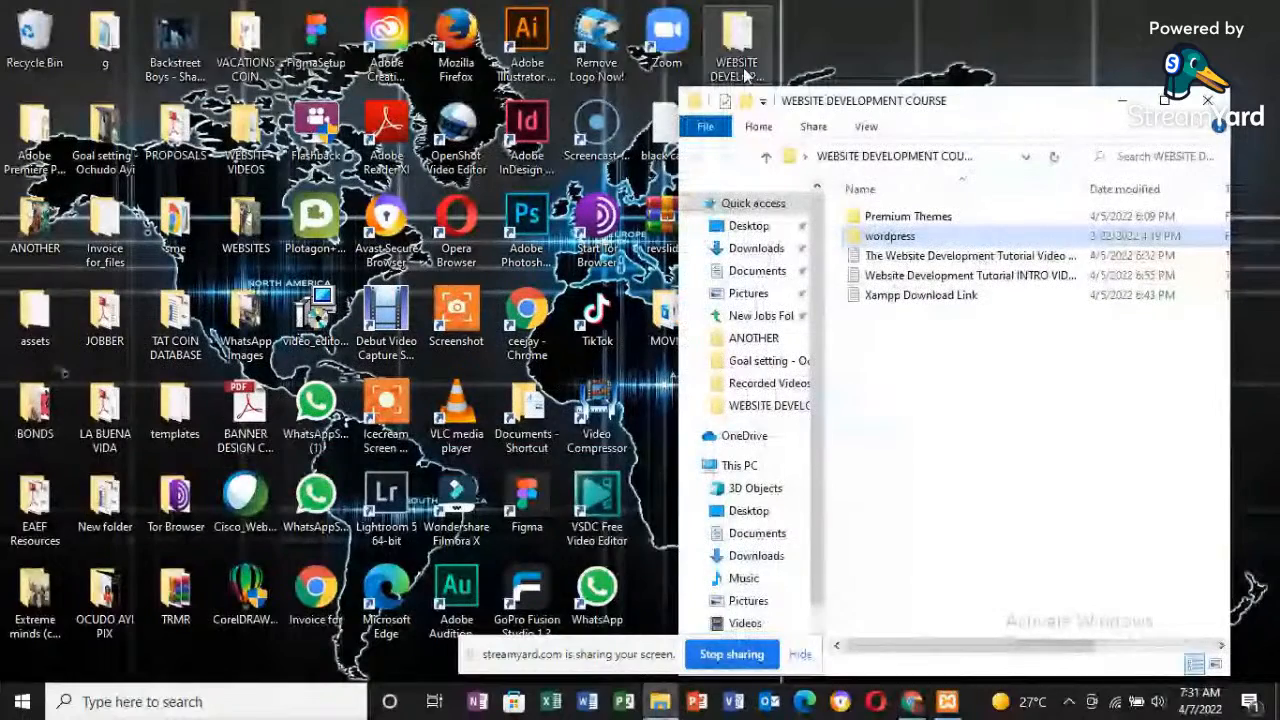
pyautogui.rightClick(925, 236)
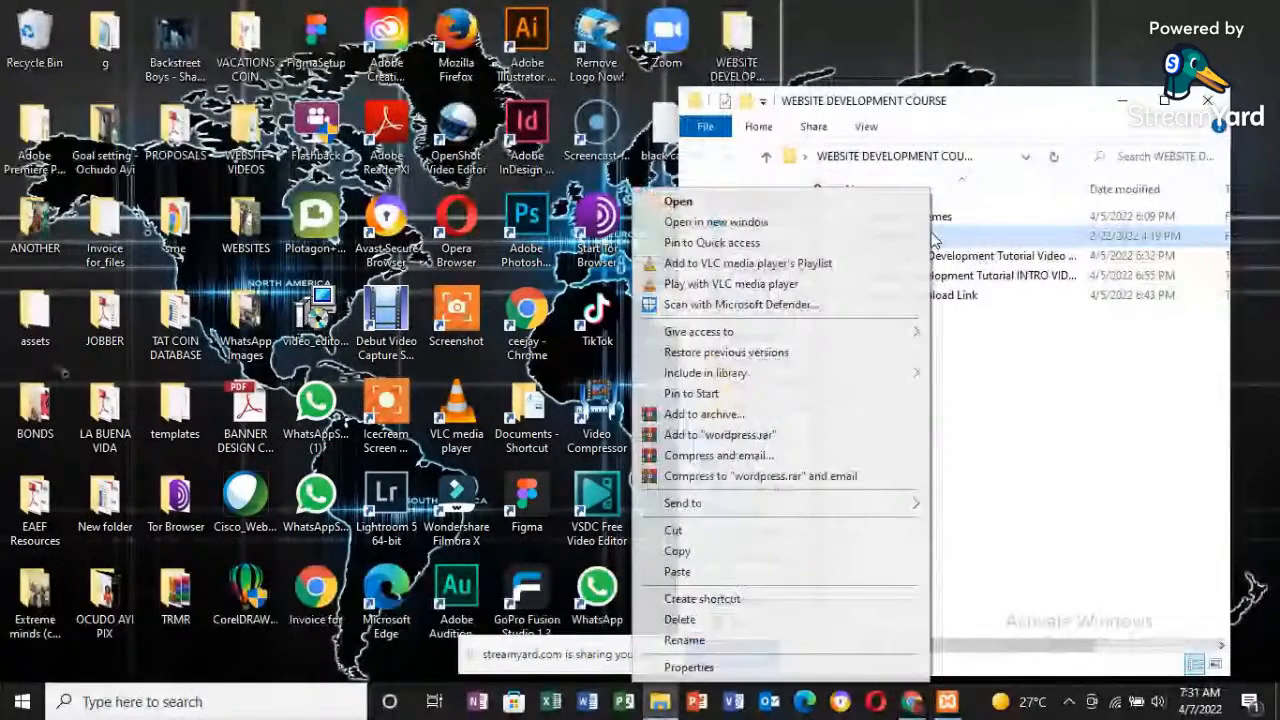
pyautogui.click(755, 551)
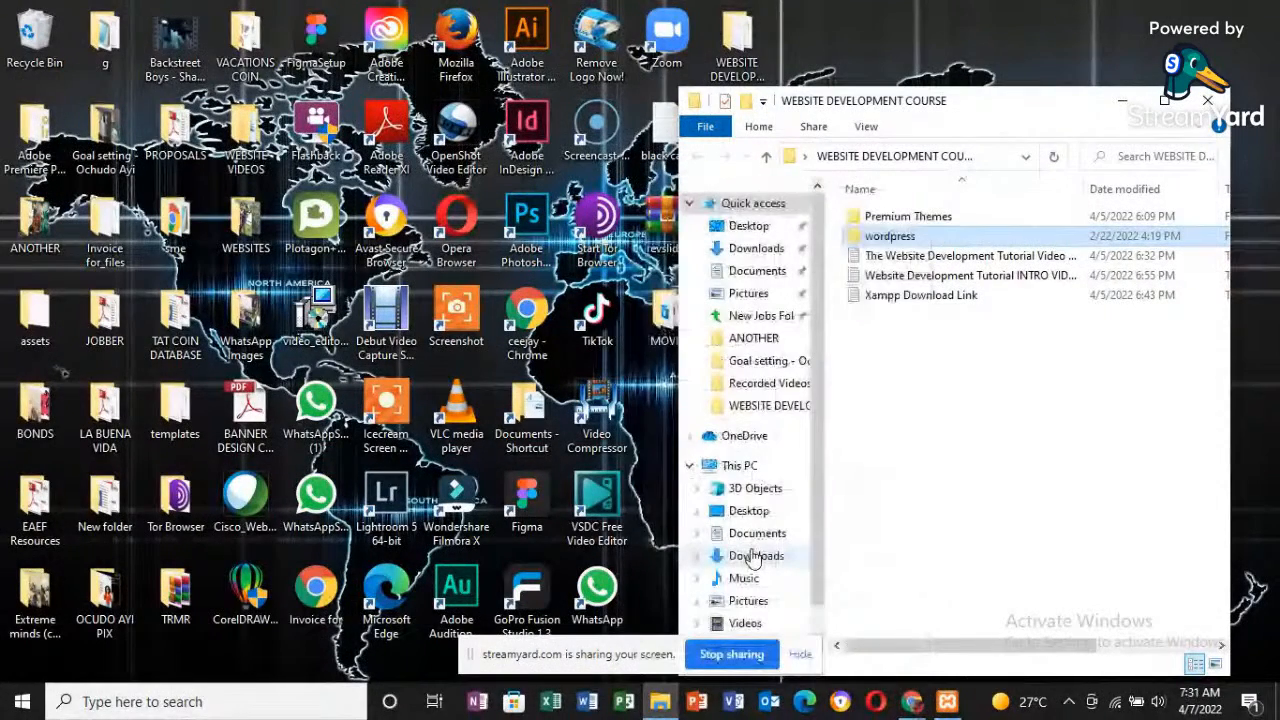
# - Paste the copied wordpress folder into the xampp\htdocs folder on Local Disk (C:)
pyautogui.moveTo(660, 702)
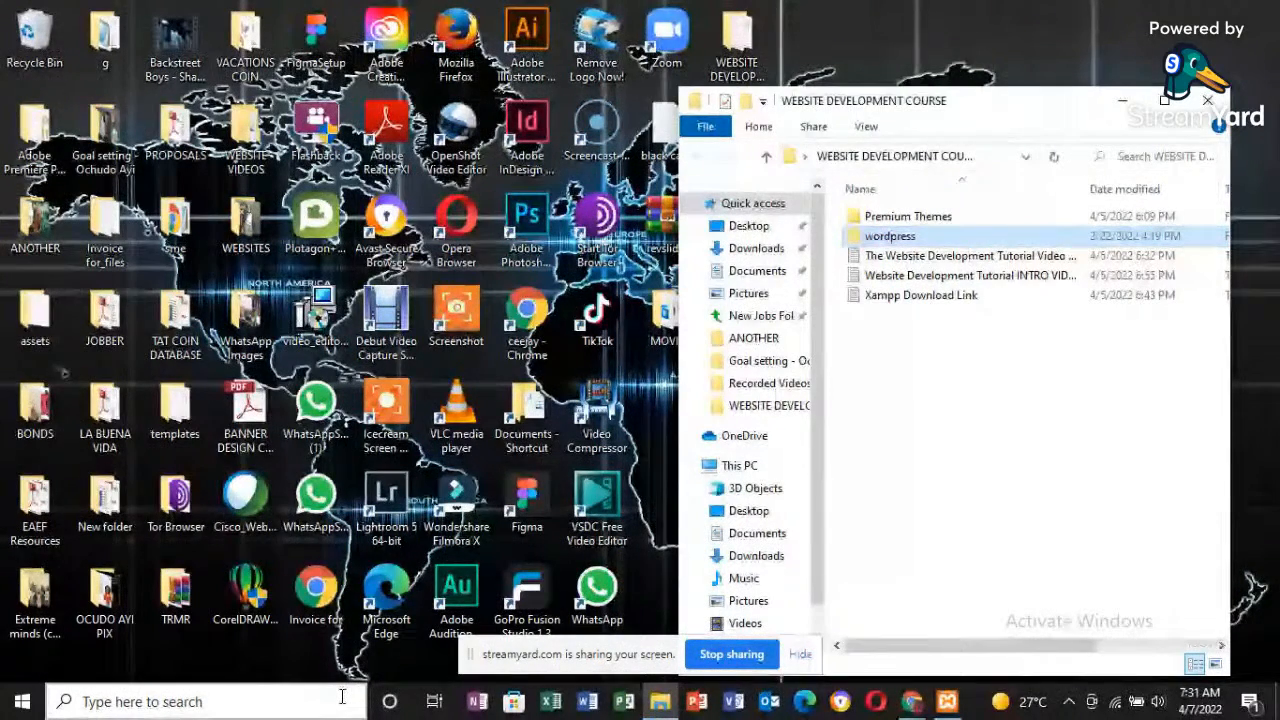
pyautogui.click(657, 703)
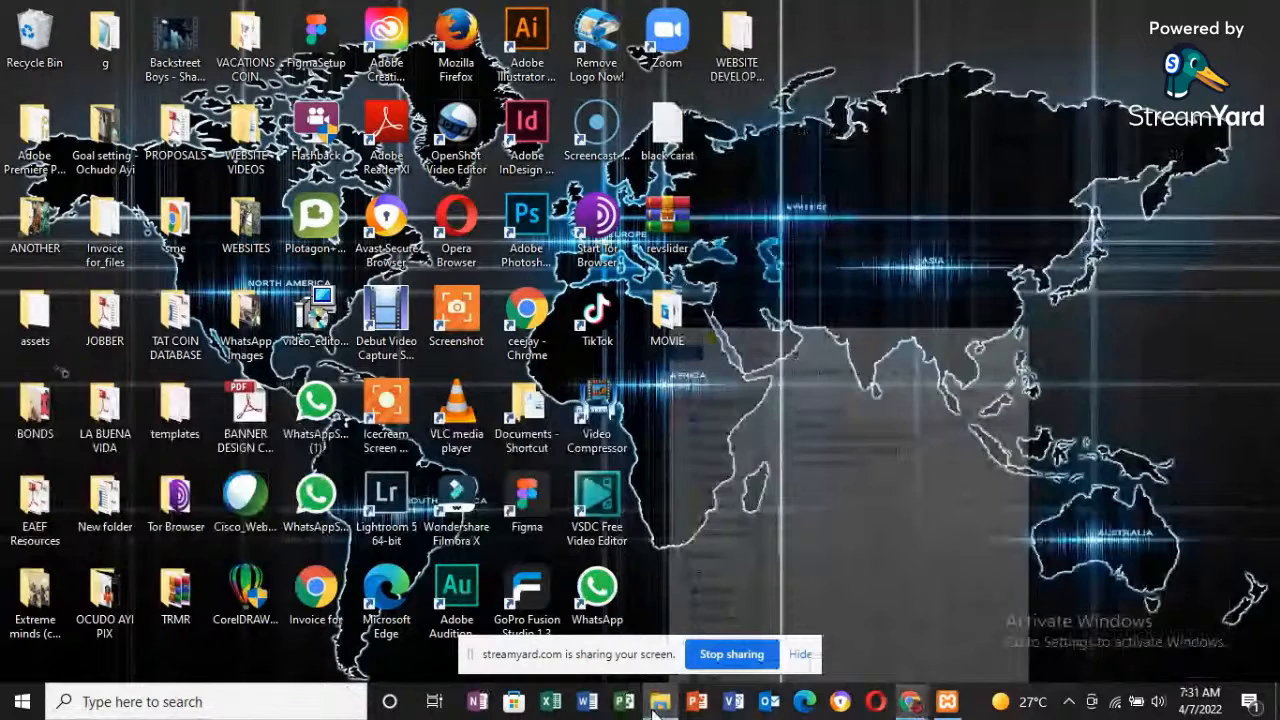
pyautogui.click(657, 703)
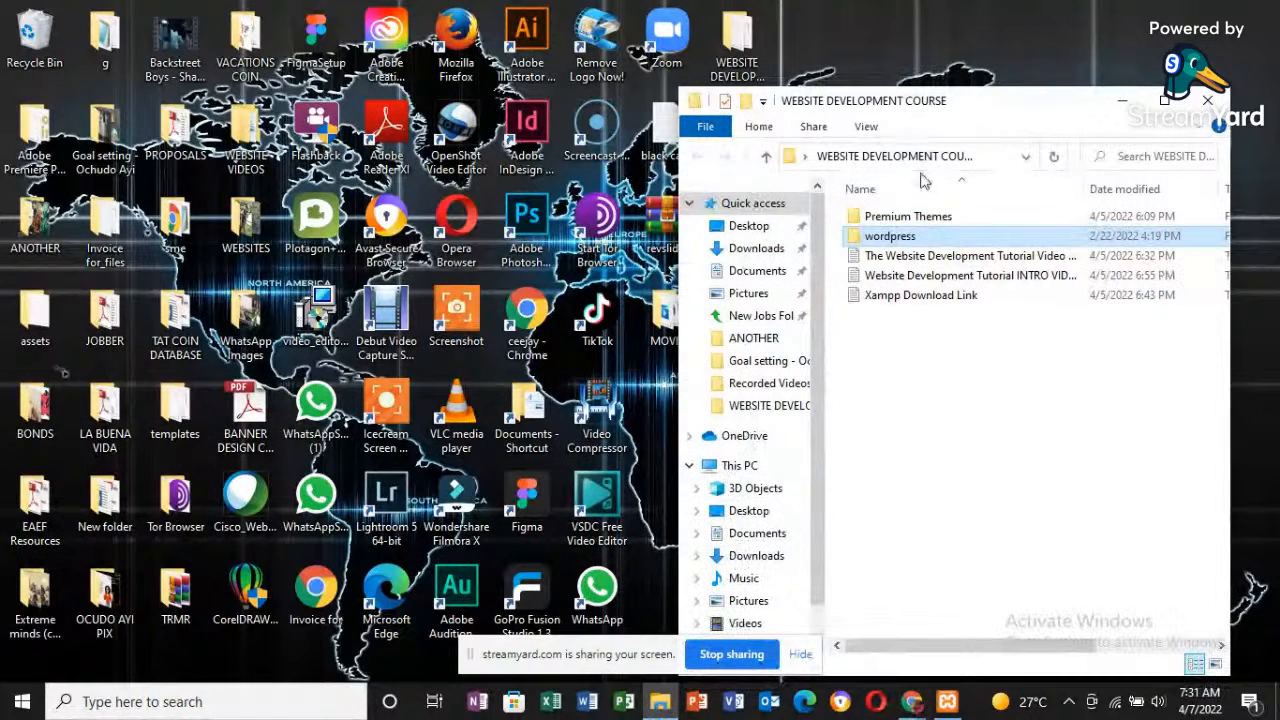
pyautogui.click(1164, 100)
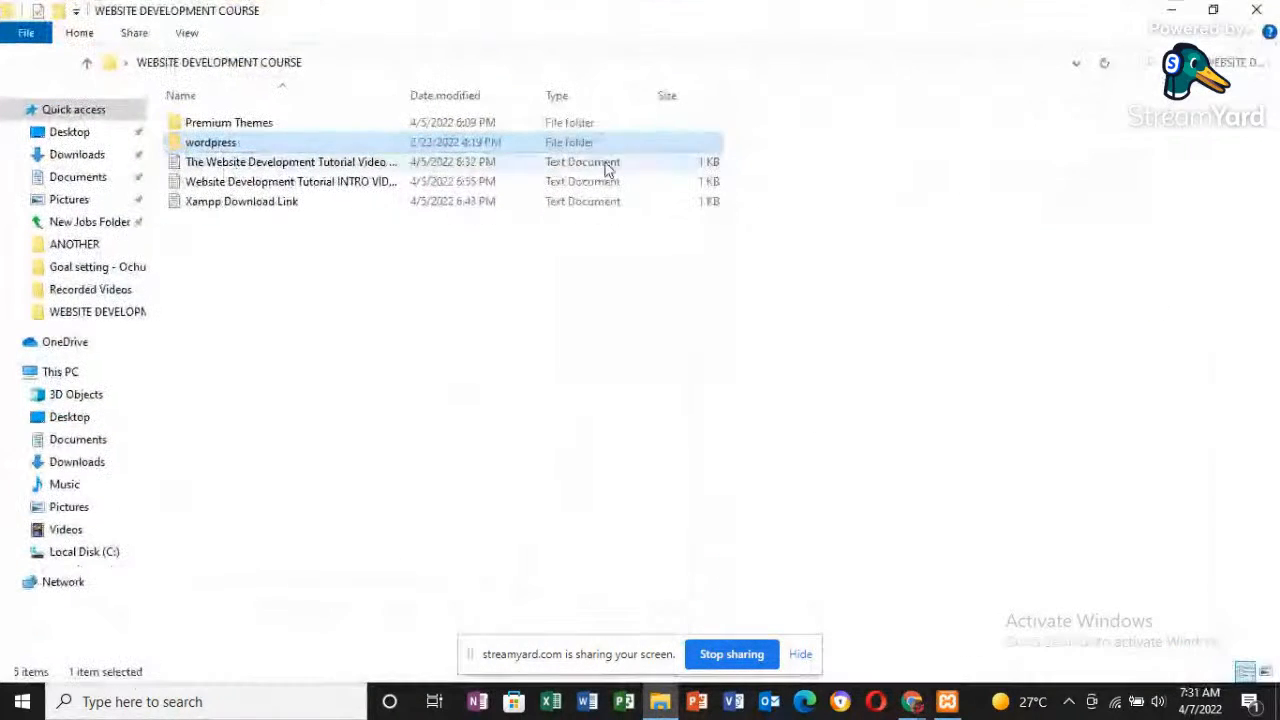
pyautogui.click(84, 552)
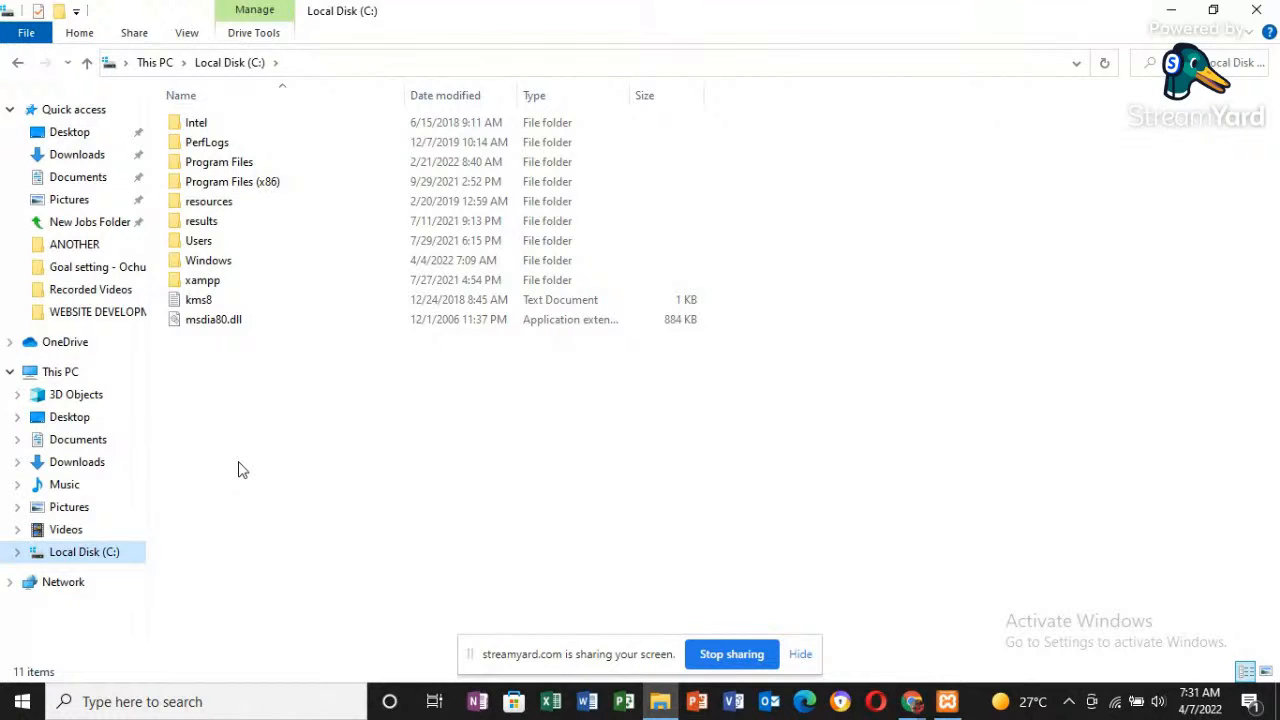
pyautogui.doubleClick(200, 281)
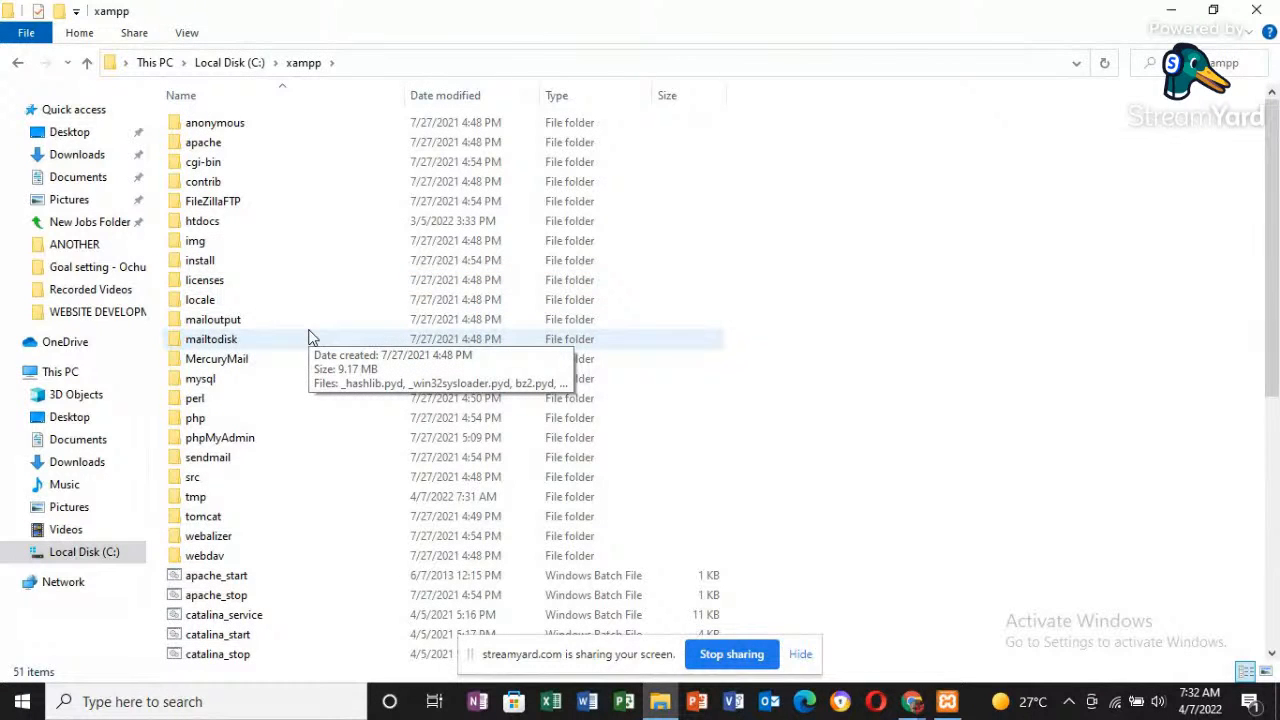
pyautogui.click(205, 222)
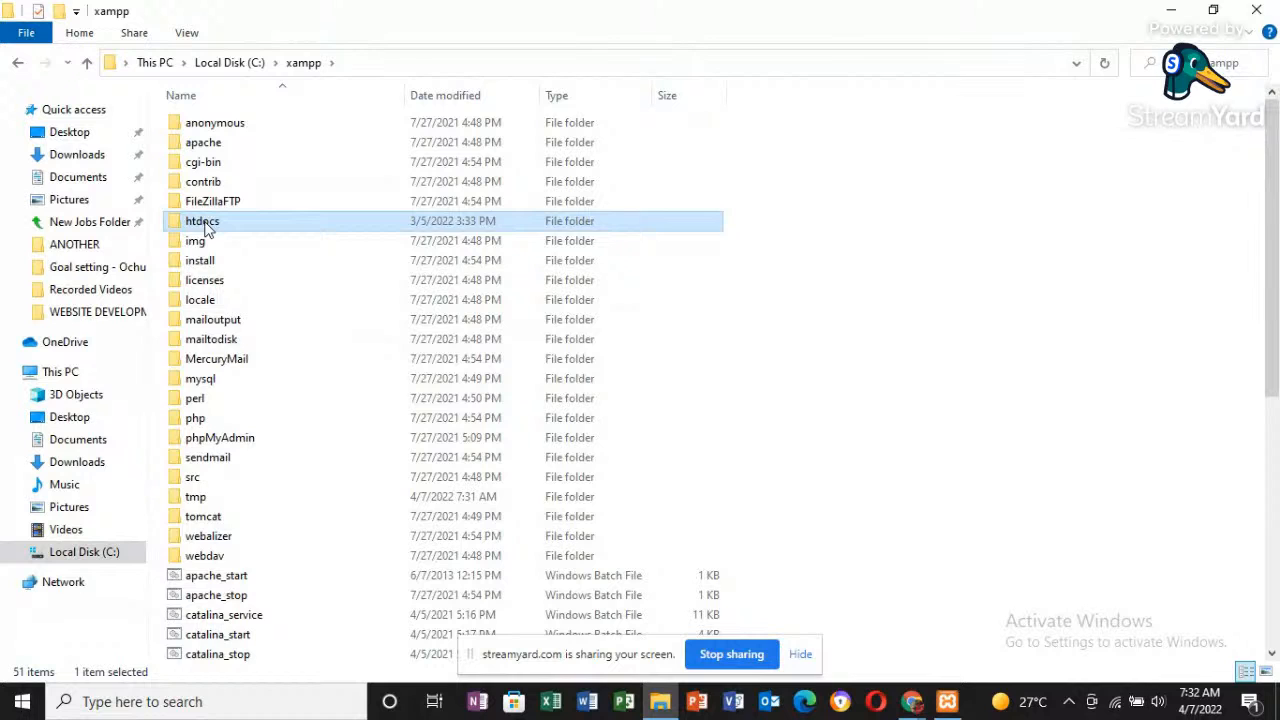
pyautogui.doubleClick(205, 226)
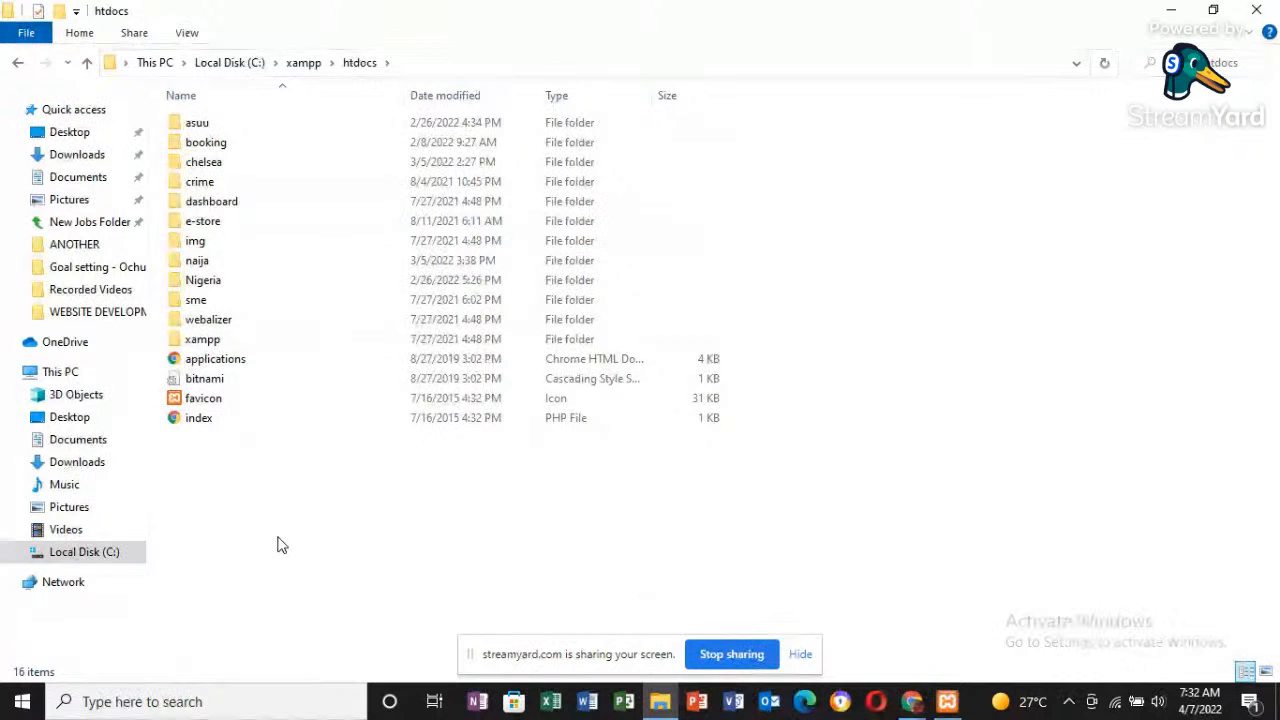
pyautogui.hotkey('ctrl', 'v')
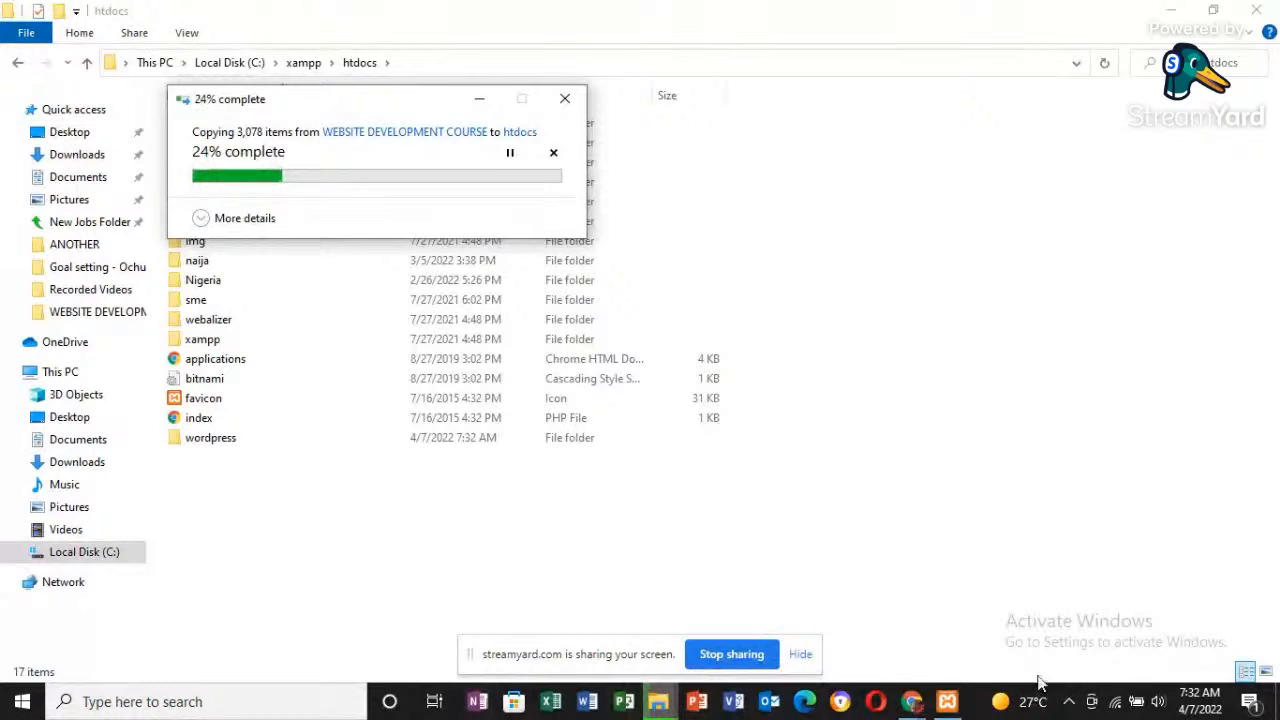
# - Check the copy progress over the WordPress download page, and return to the htdocs folder
pyautogui.click(912, 702)
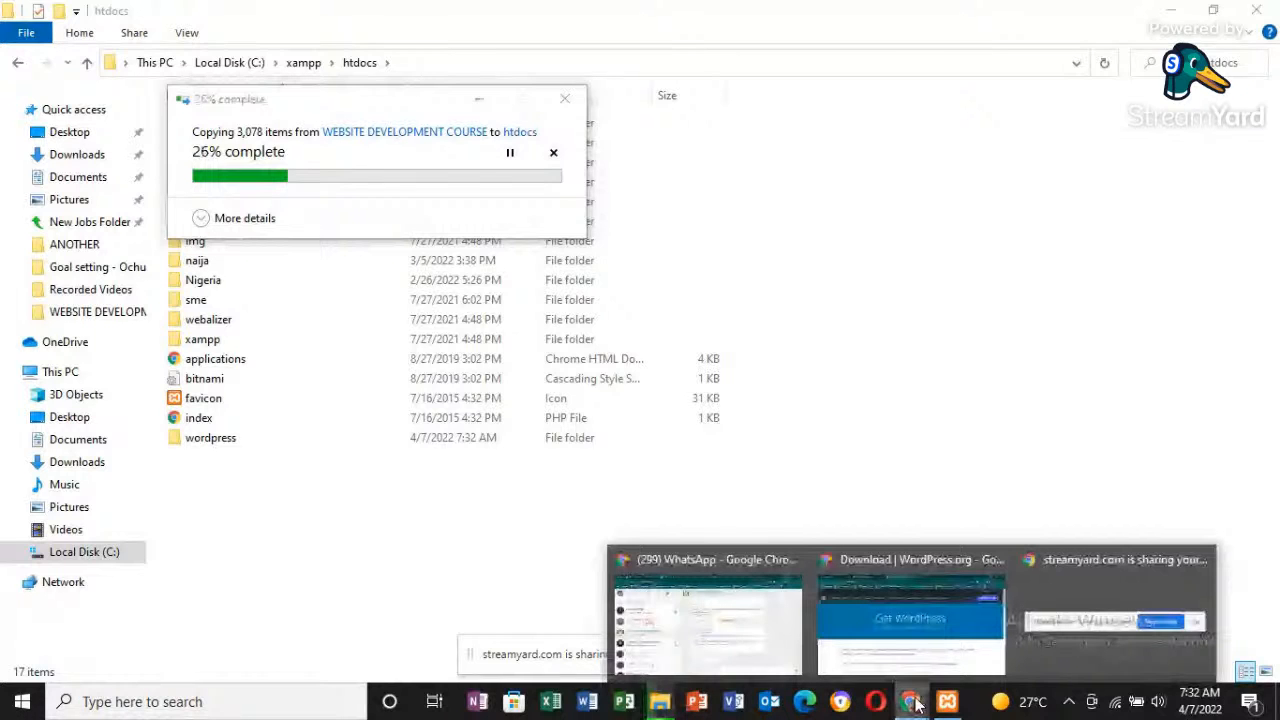
pyautogui.click(895, 612)
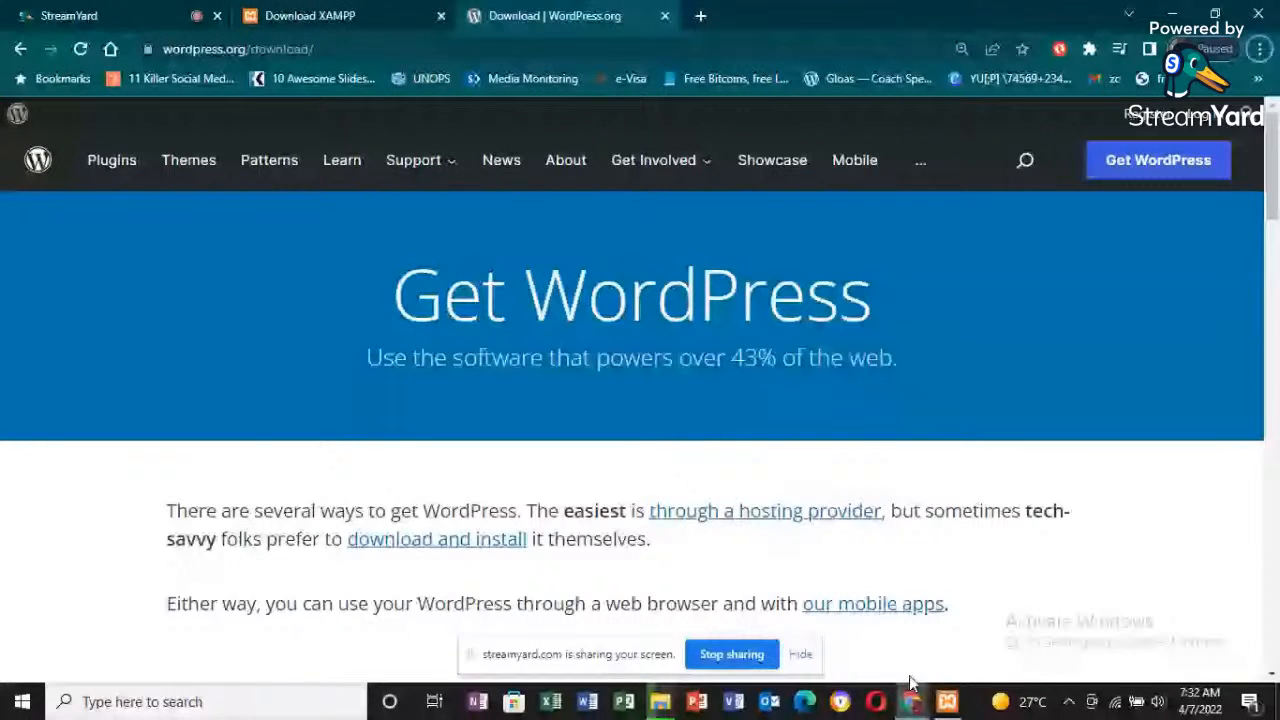
pyautogui.moveTo(659, 701)
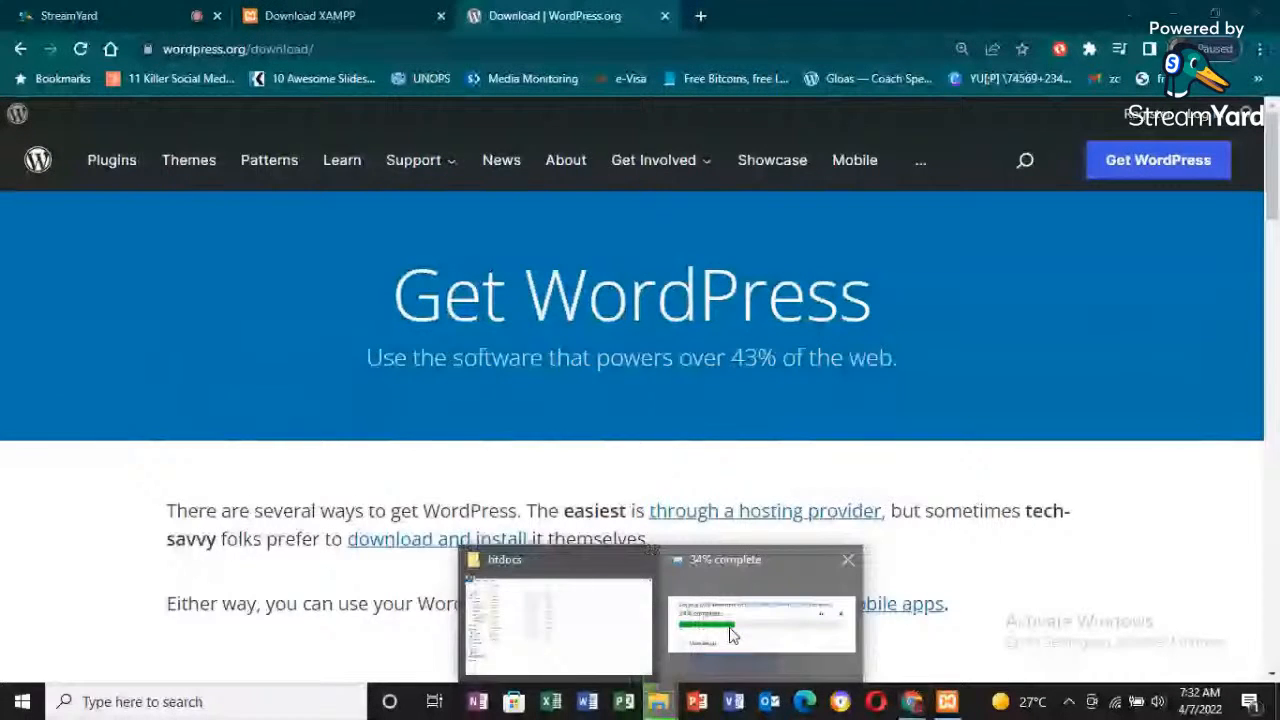
pyautogui.click(731, 634)
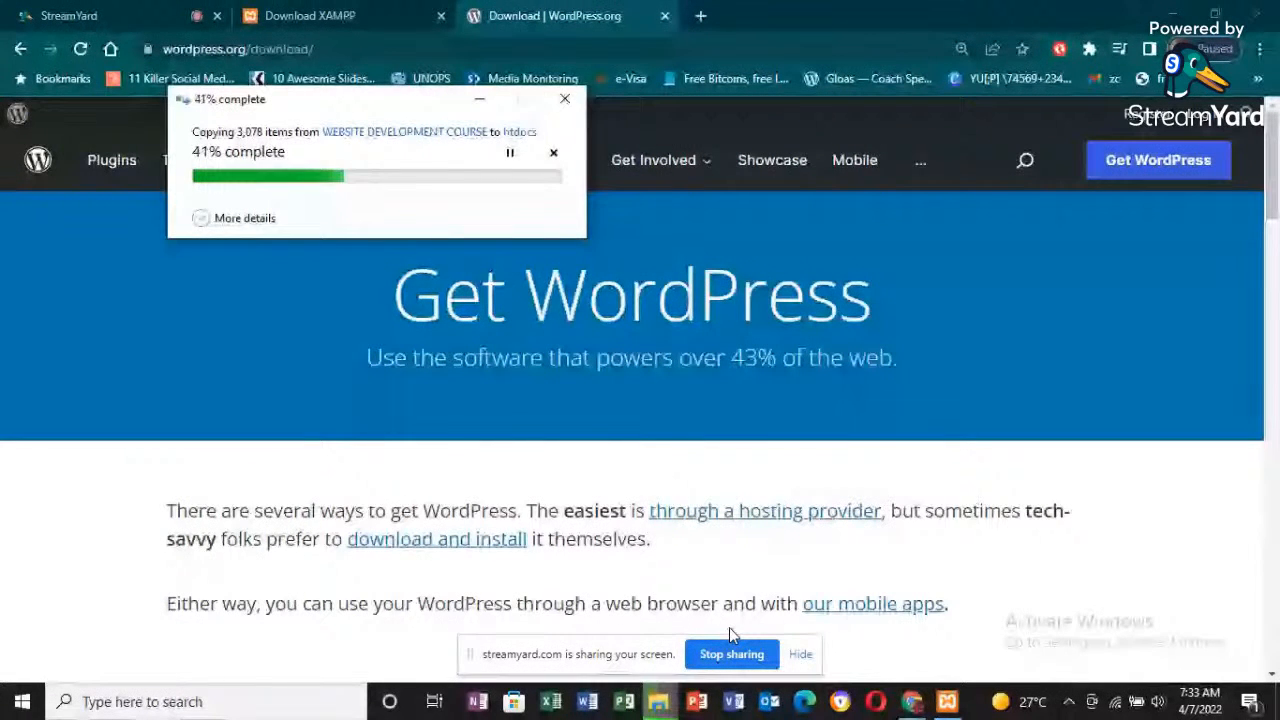
pyautogui.click(657, 704)
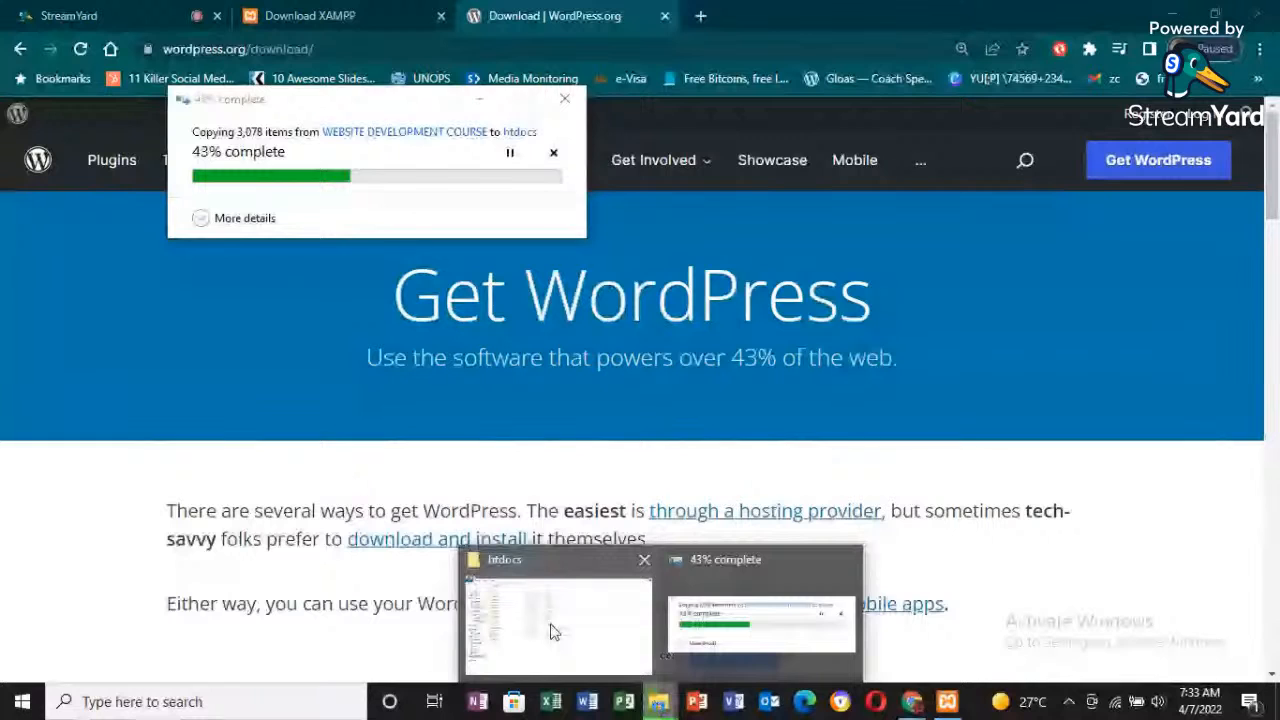
pyautogui.click(553, 631)
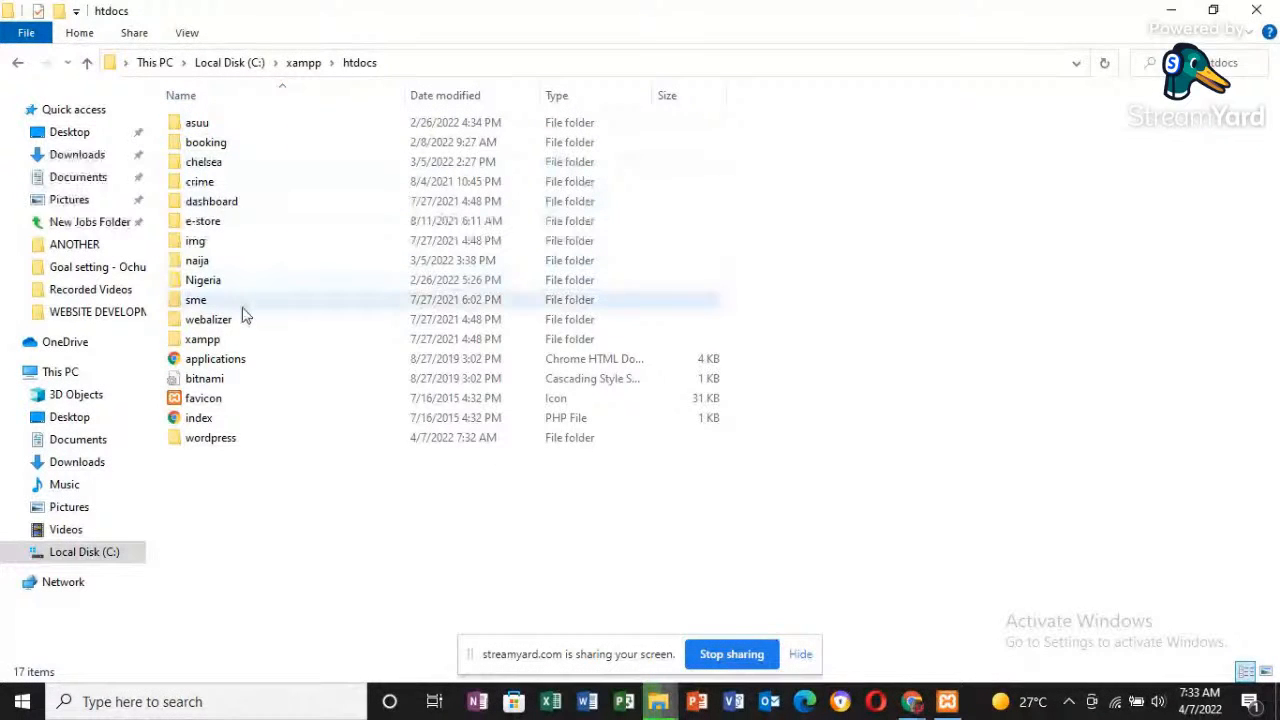
pyautogui.rightClick(237, 440)
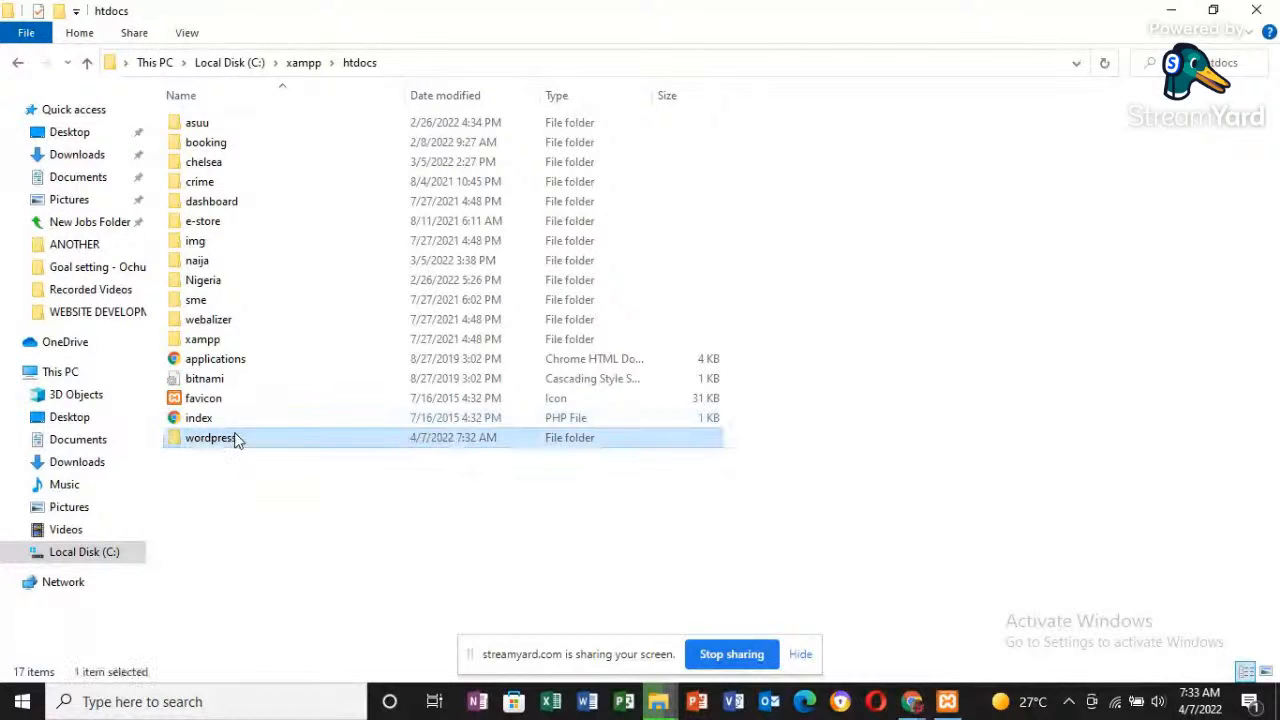
pyautogui.click(352, 517)
pyautogui.click(352, 517)
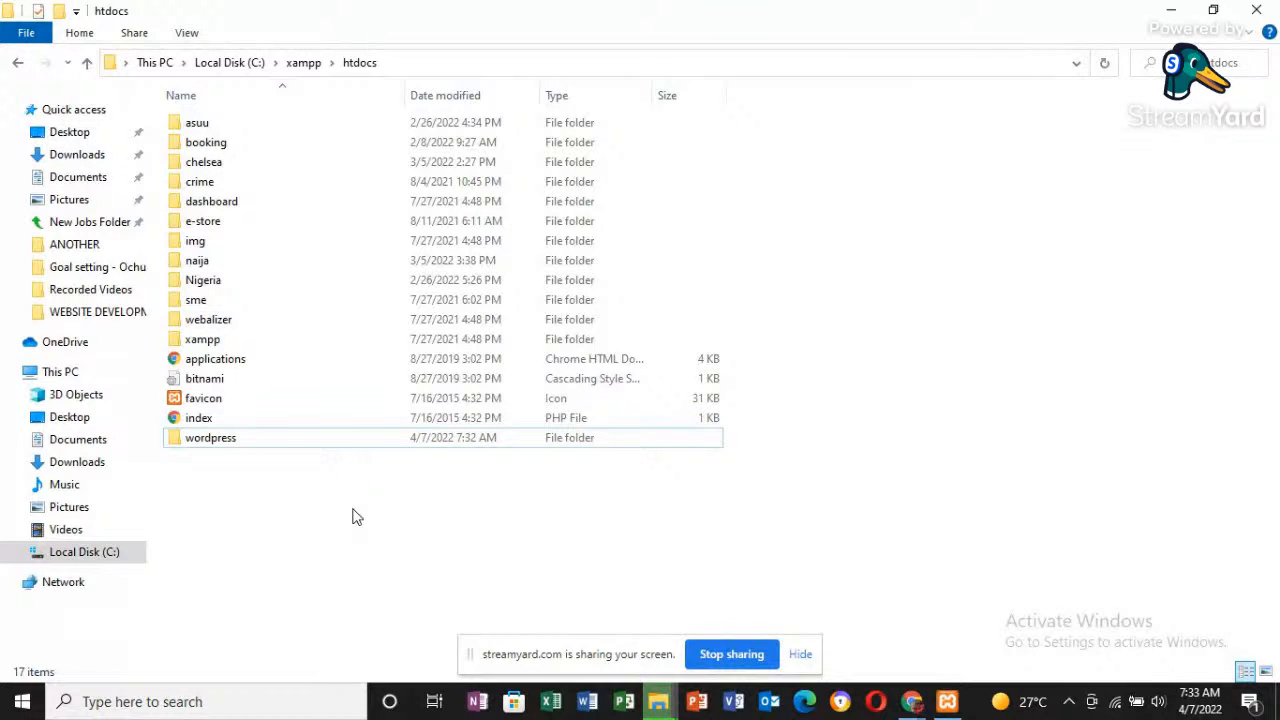
# - Check the progress of the wordpress folder copy into htdocs until it finishes
pyautogui.click(666, 700)
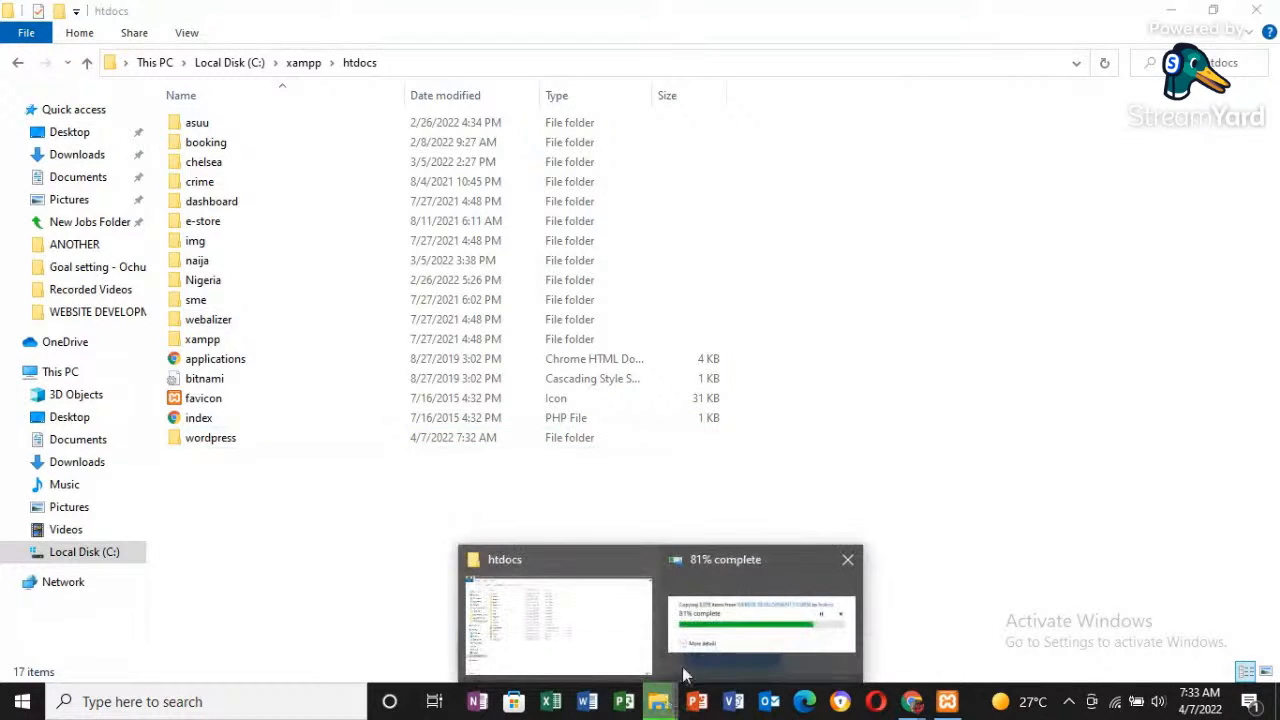
pyautogui.click(720, 649)
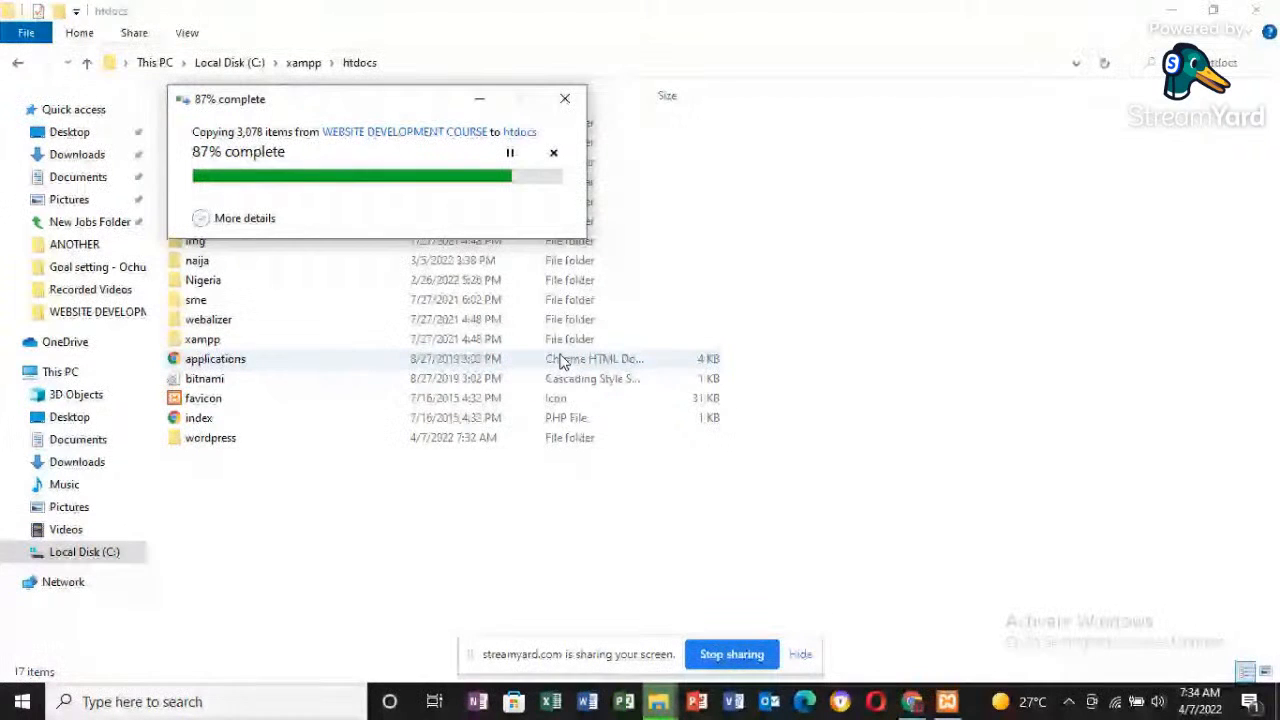
pyautogui.click(562, 408)
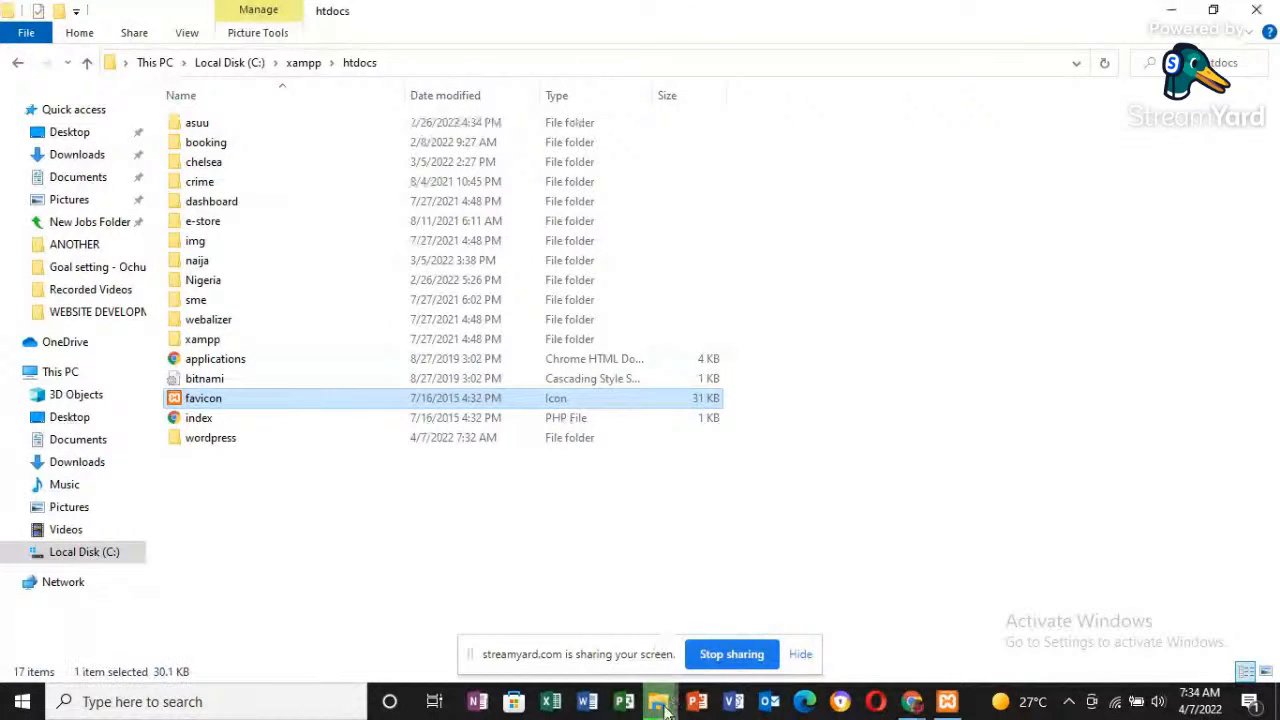
pyautogui.moveTo(660, 702)
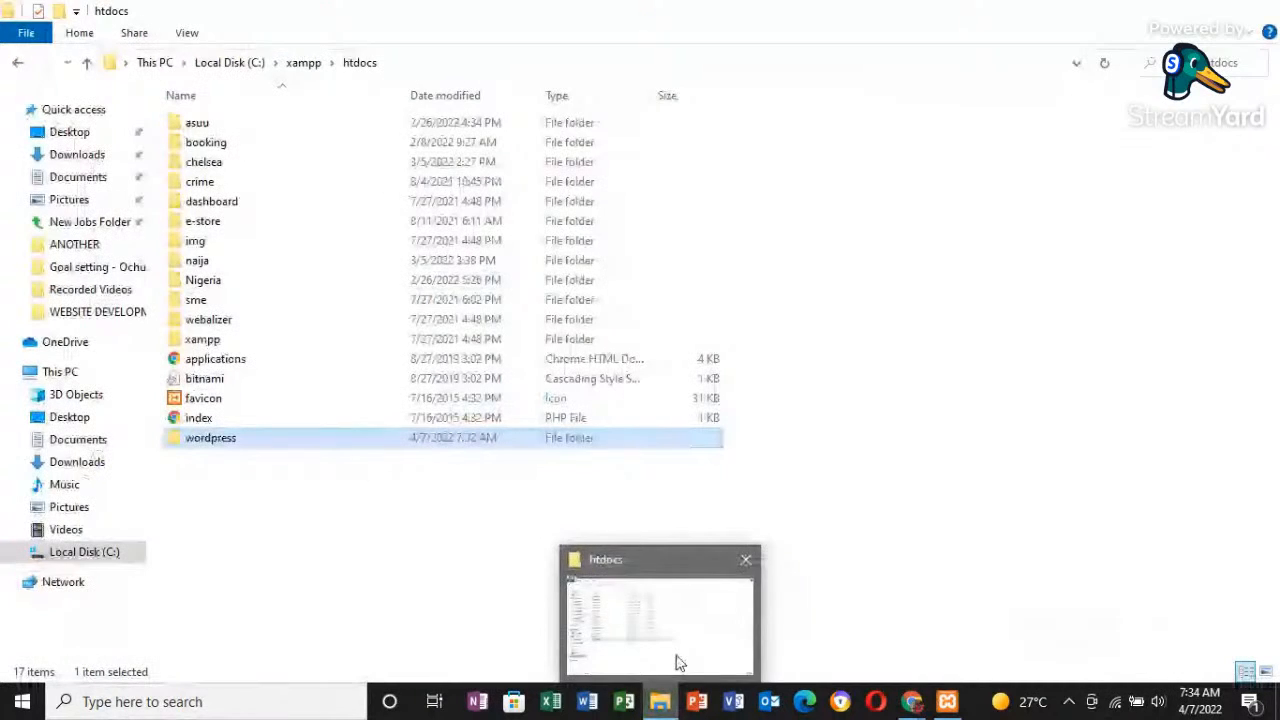
pyautogui.click(677, 650)
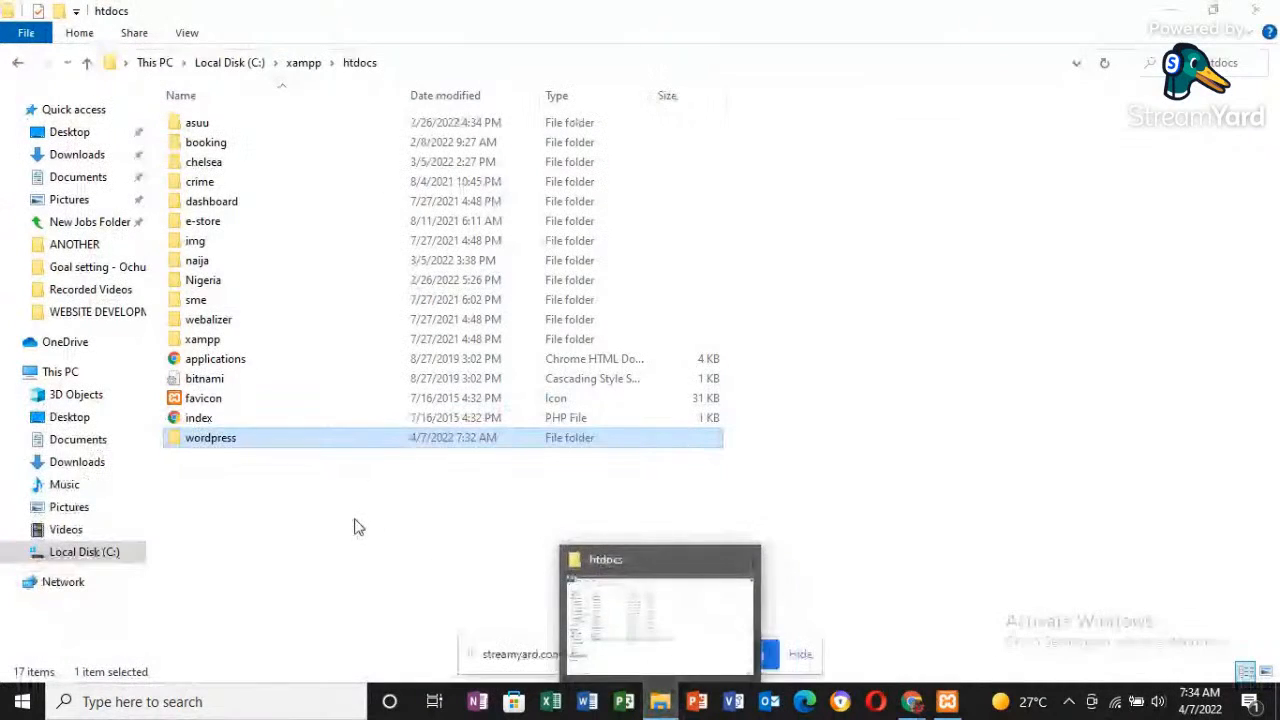
# - Rename the wordpress folder in htdocs as cbn
pyautogui.rightClick(470, 438)
pyautogui.click(266, 641)
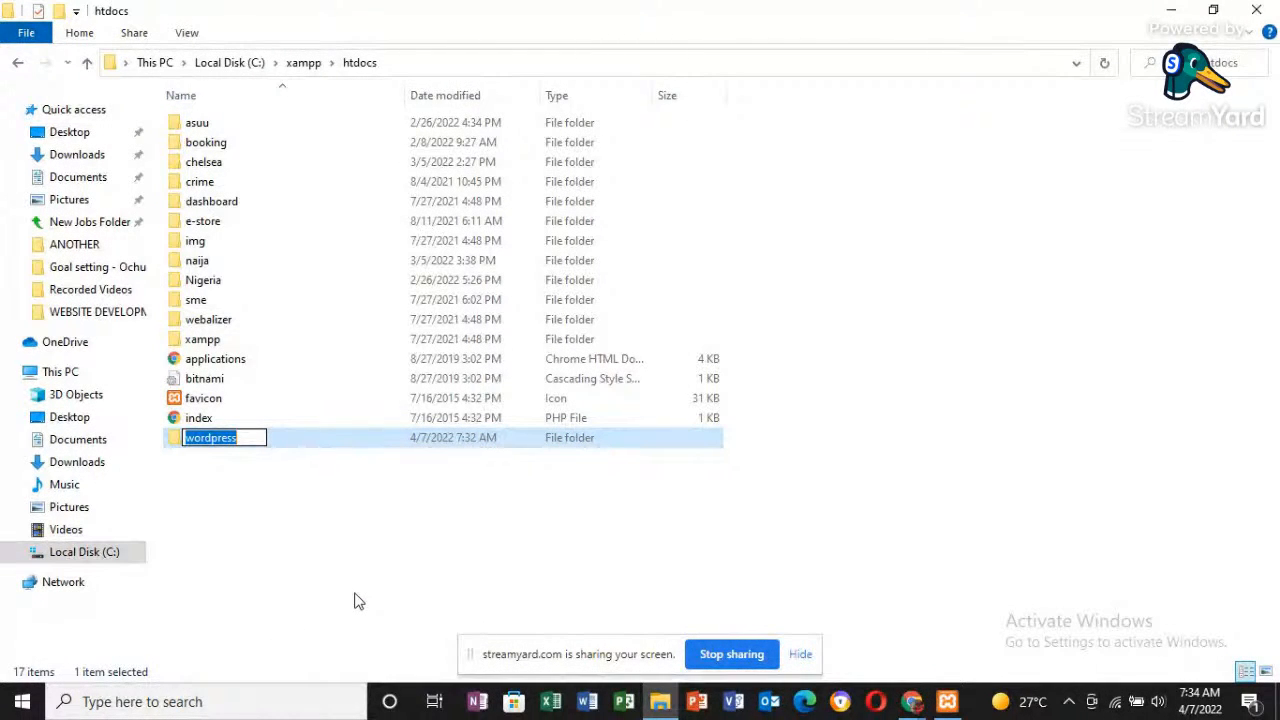
pyautogui.write('cb')
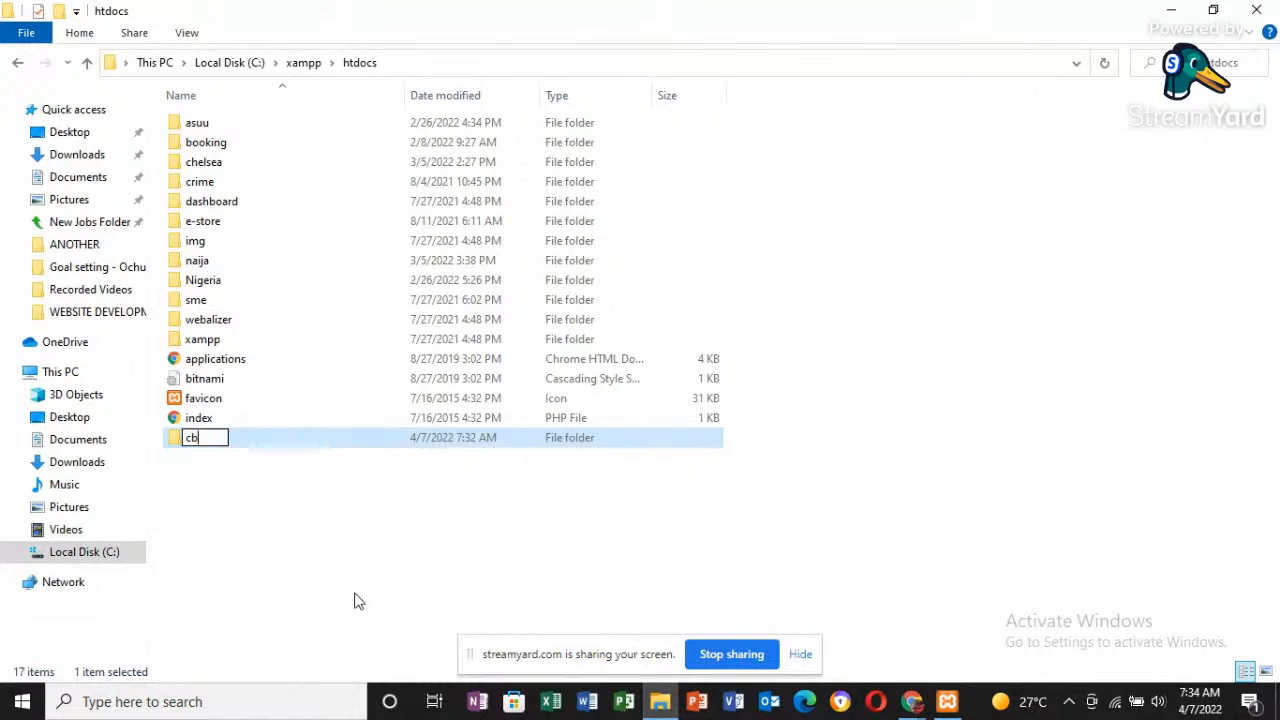
pyautogui.write('n')
pyautogui.click(396, 546)
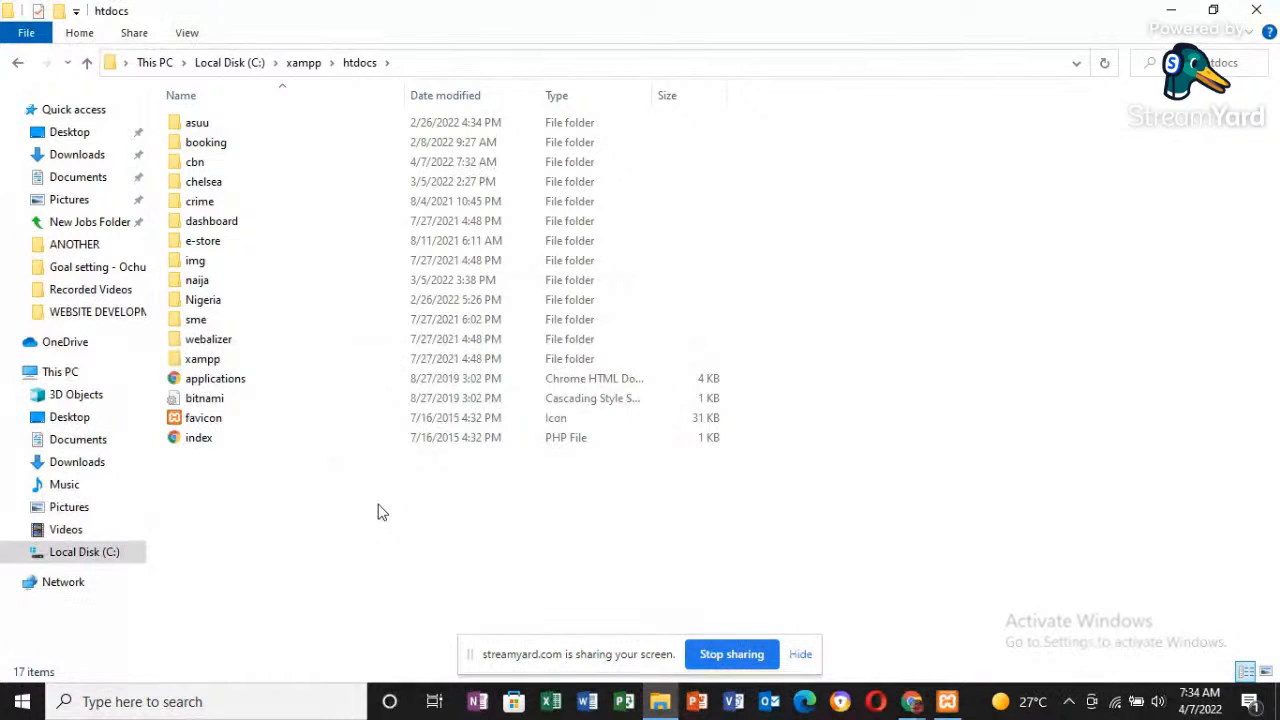
# - Switch through the open windows to view the XAMPP Control Panel and the WordPress download page, and return to the htdocs folder
pyautogui.press('alt')
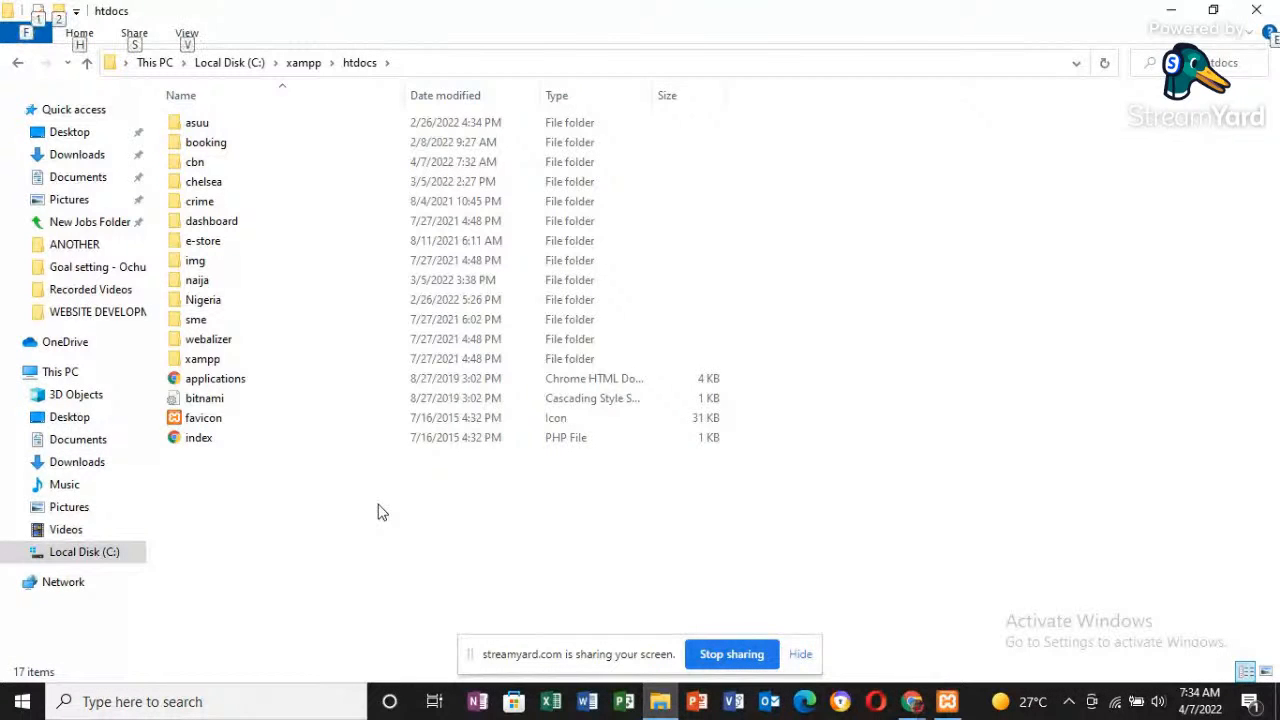
pyautogui.hotkey('alt', 'Tab')
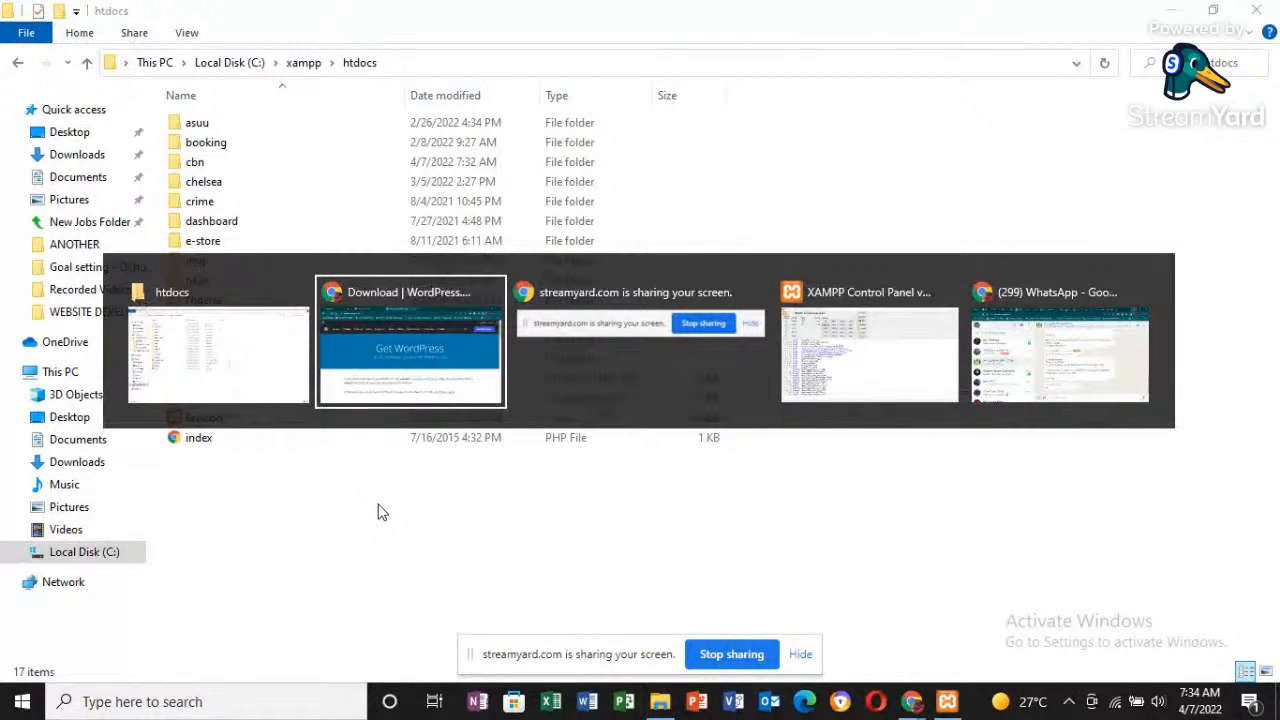
pyautogui.hotkey('alt', 'Tab')
pyautogui.hotkey('alt', 'Tab')
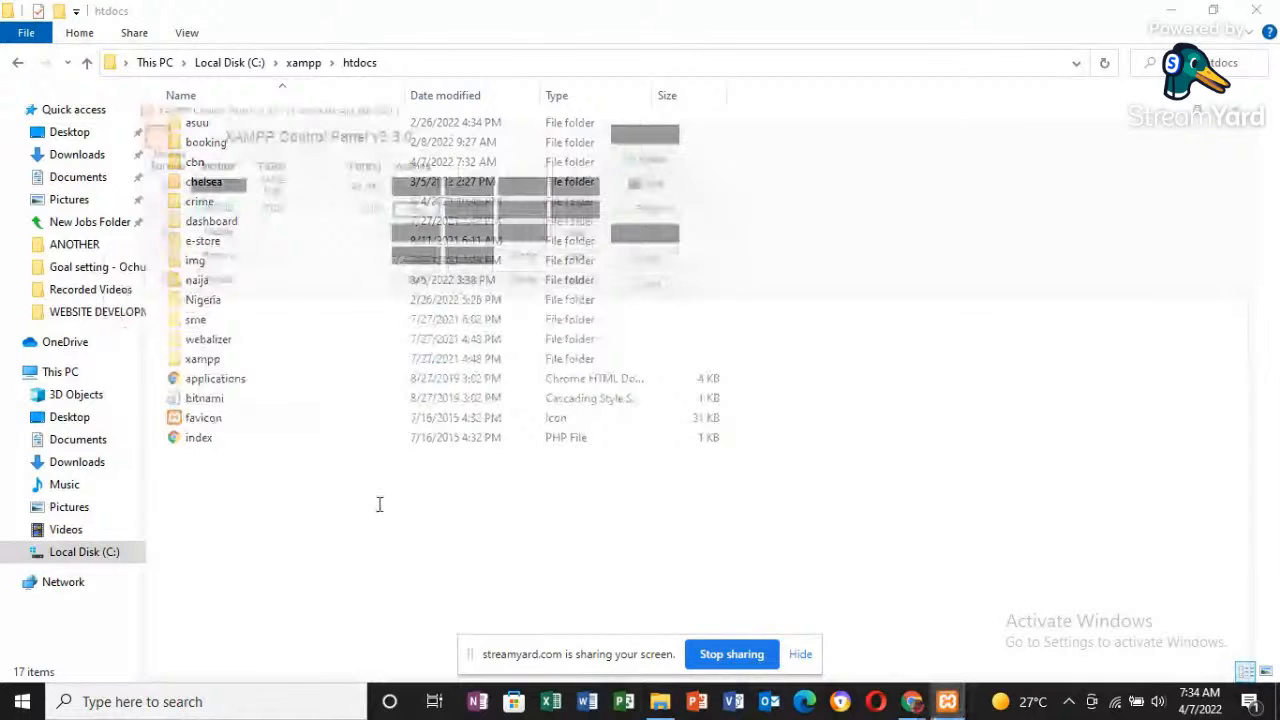
pyautogui.hotkey('alt', 'Tab')
pyautogui.hotkey('alt', 'Tab')
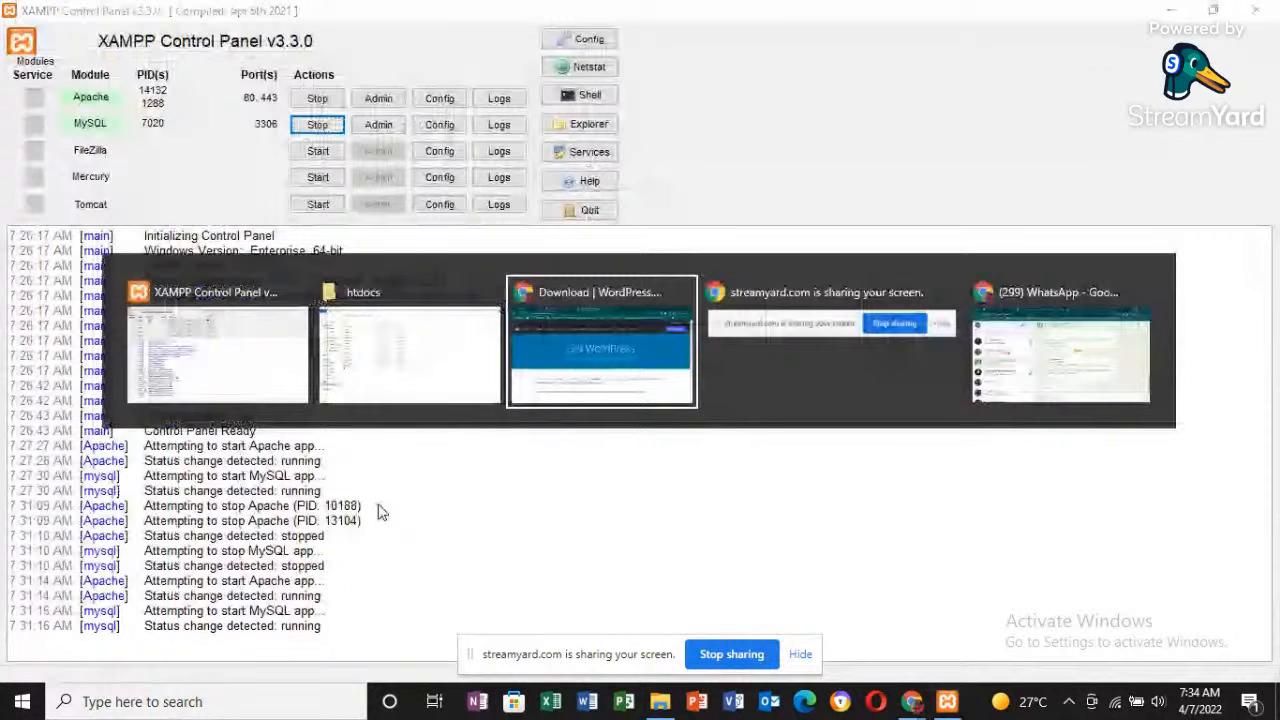
pyautogui.hotkey('alt', 'Tab')
pyautogui.hotkey('alt', 'Tab')
pyautogui.hotkey('alt', 'Tab')
pyautogui.hotkey('alt', 'Tab')
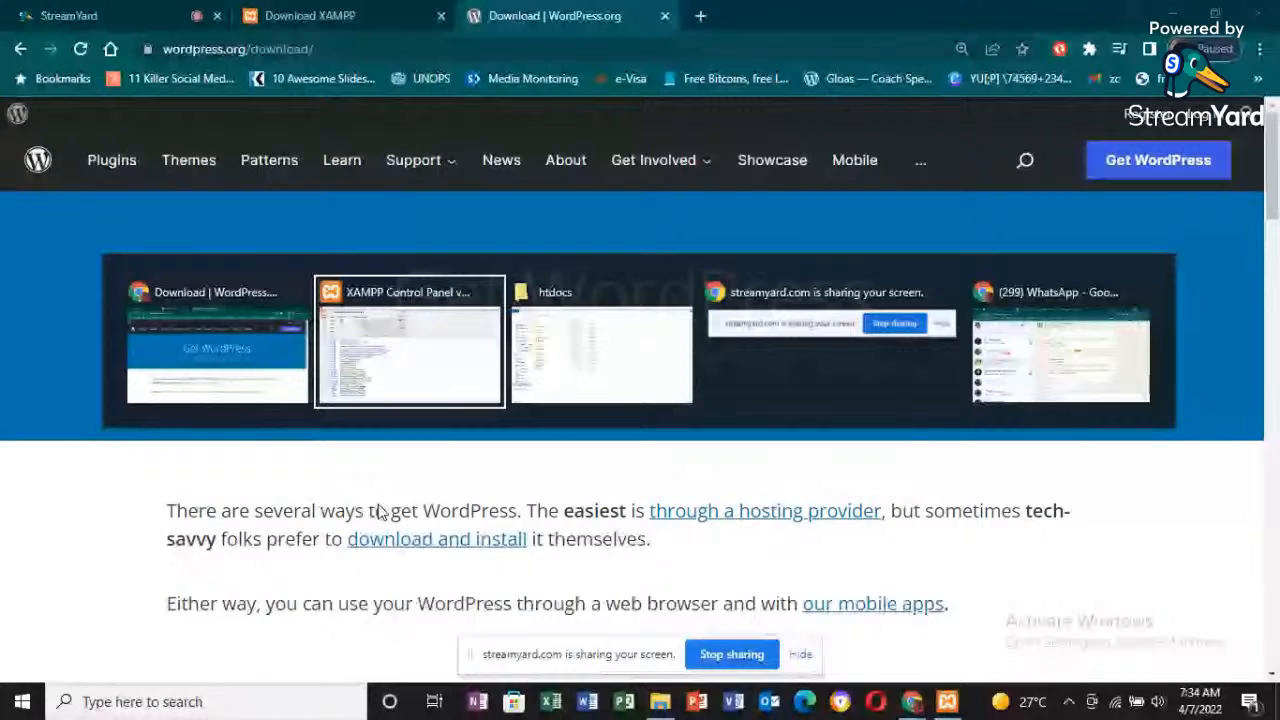
pyautogui.hotkey('alt', 'Tab')
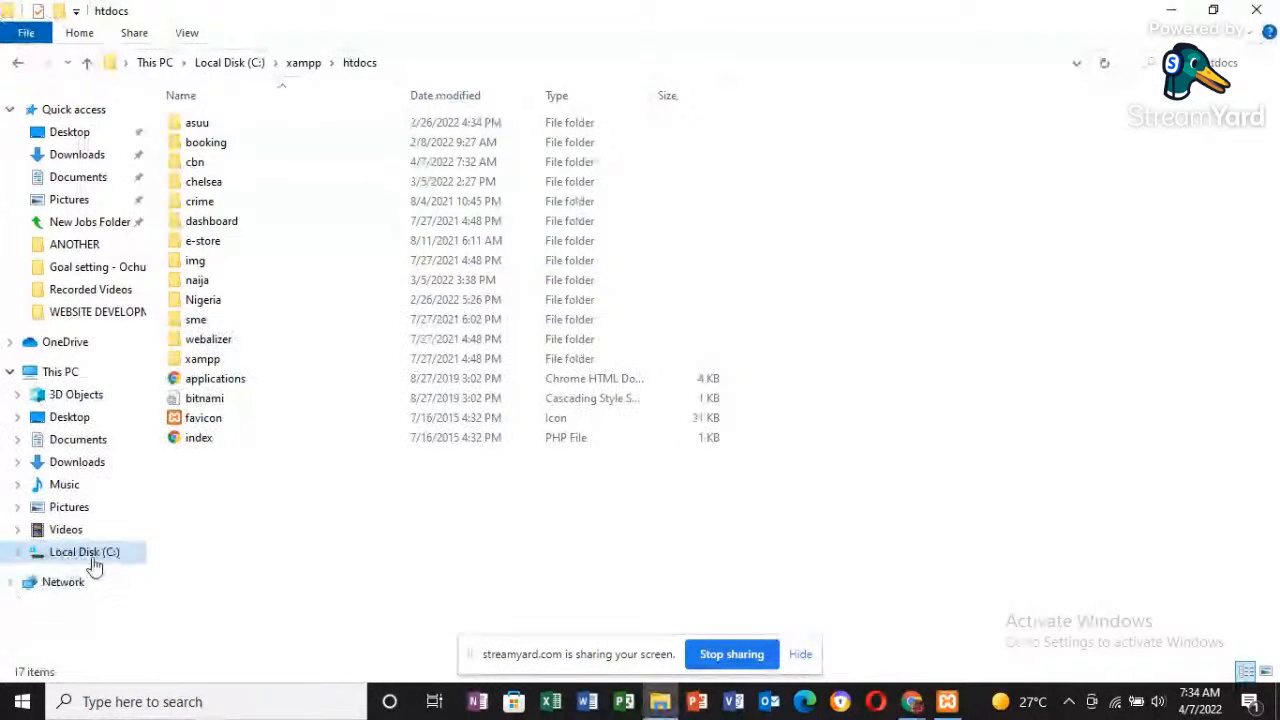
# - Go to Local Disk (C:) and reopen the htdocs folder inside xampp to review its contents
pyautogui.click(88, 555)
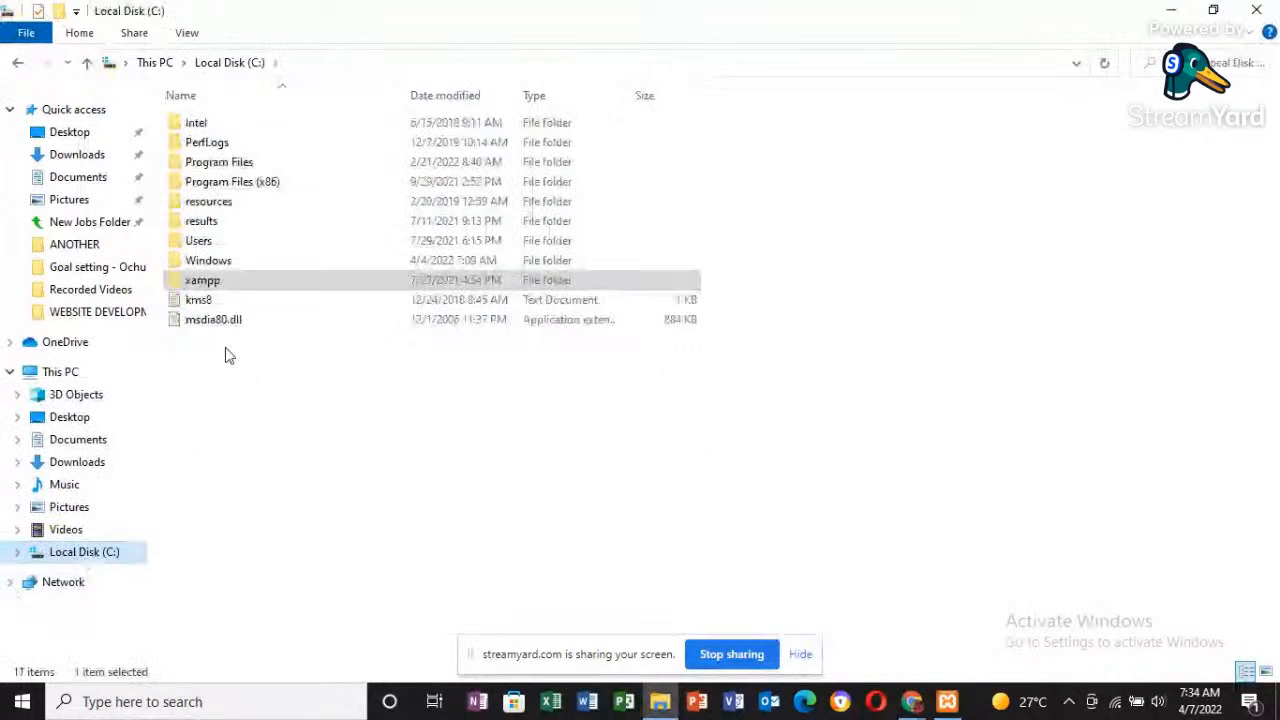
pyautogui.doubleClick(240, 284)
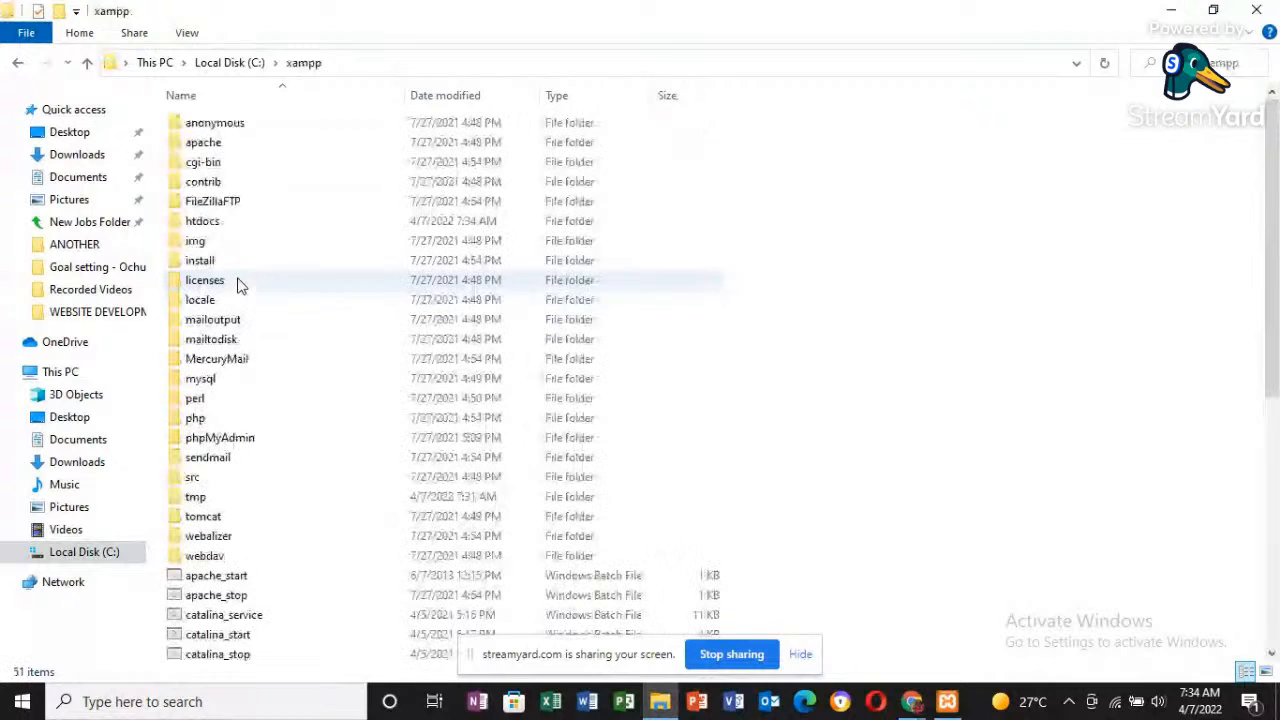
pyautogui.doubleClick(230, 224)
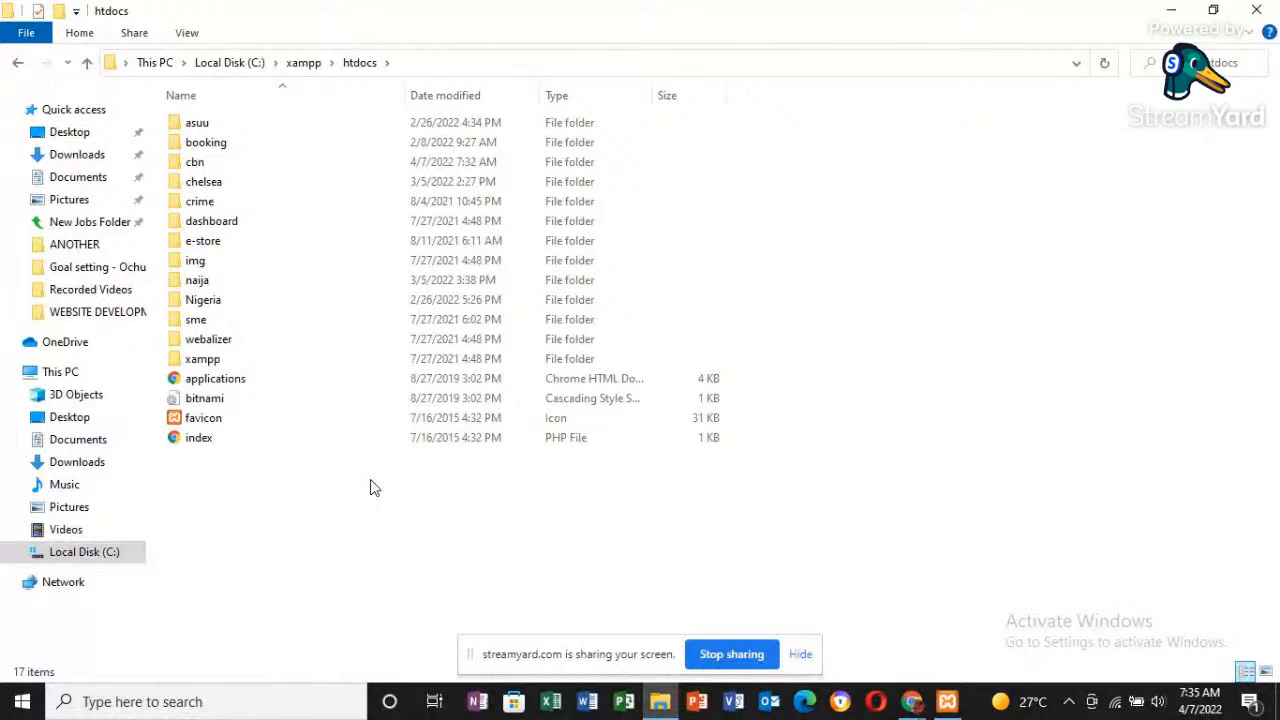
# - Switch to Chrome, search for localhost in a new tab, and open the locallhost.com result
pyautogui.hotkey('alt', 'Tab')
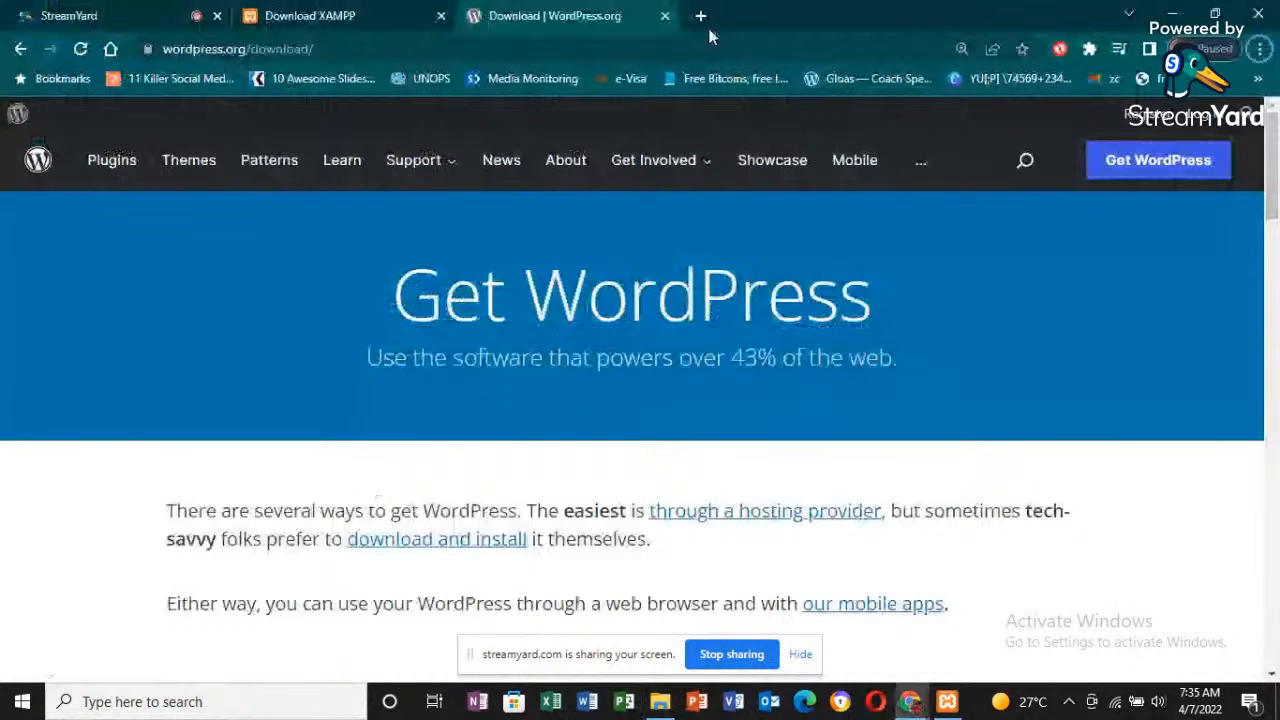
pyautogui.click(699, 23)
pyautogui.write('local')
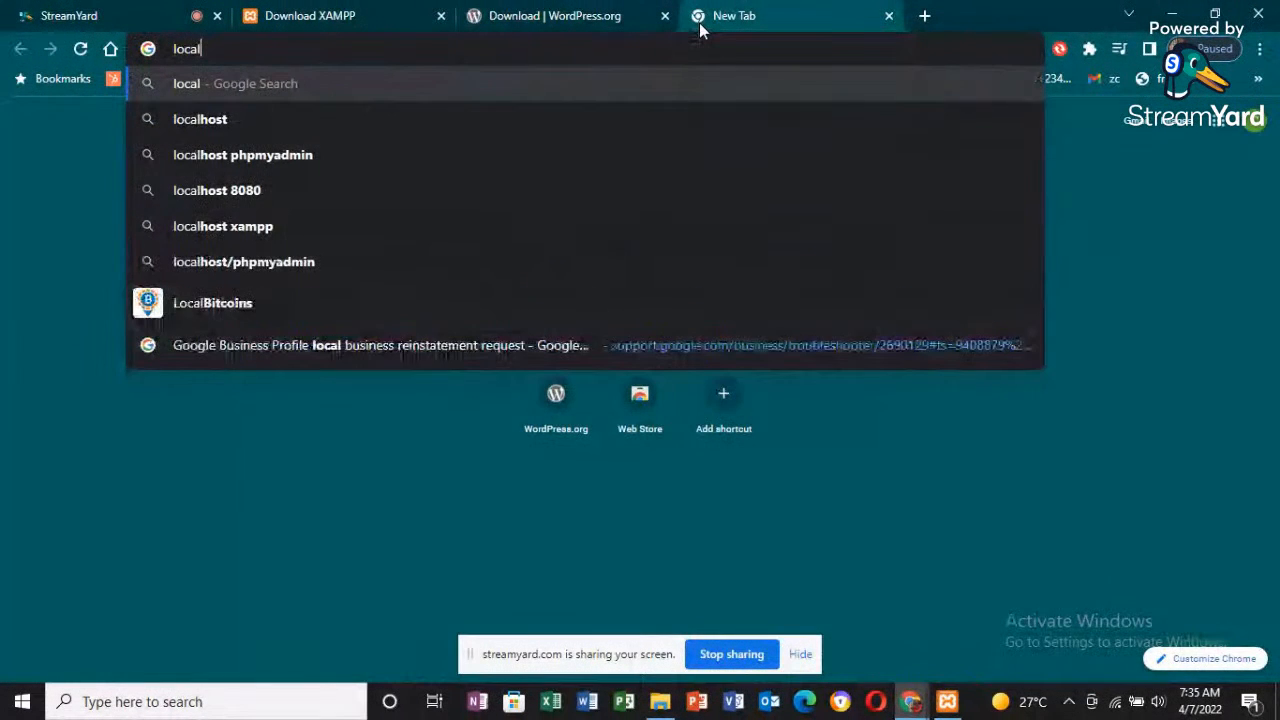
pyautogui.press('Down')
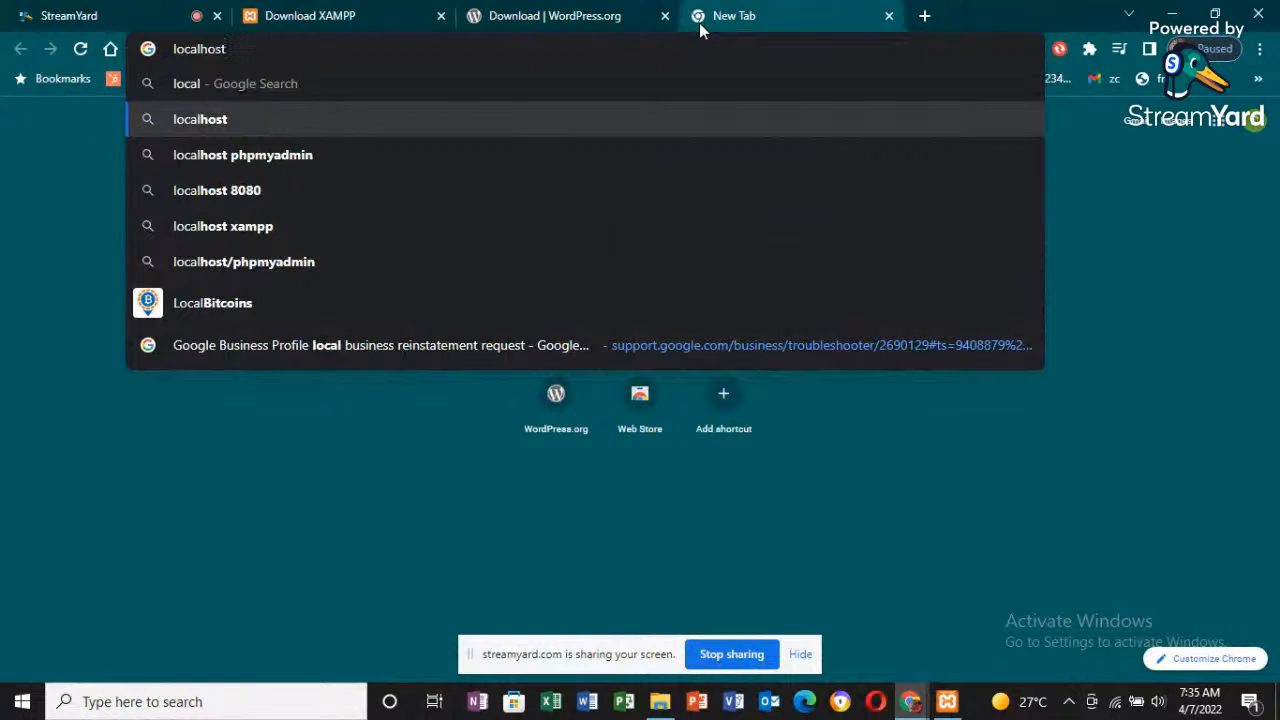
pyautogui.press('Return')
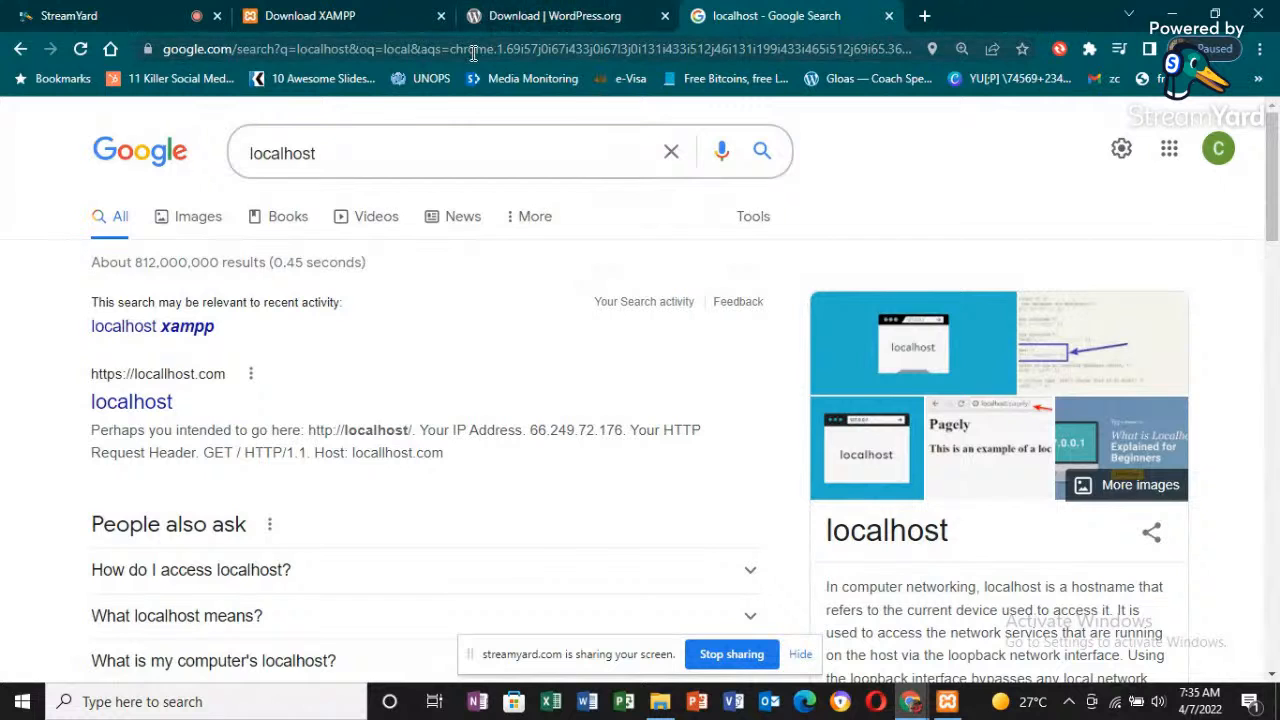
pyautogui.click(163, 404)
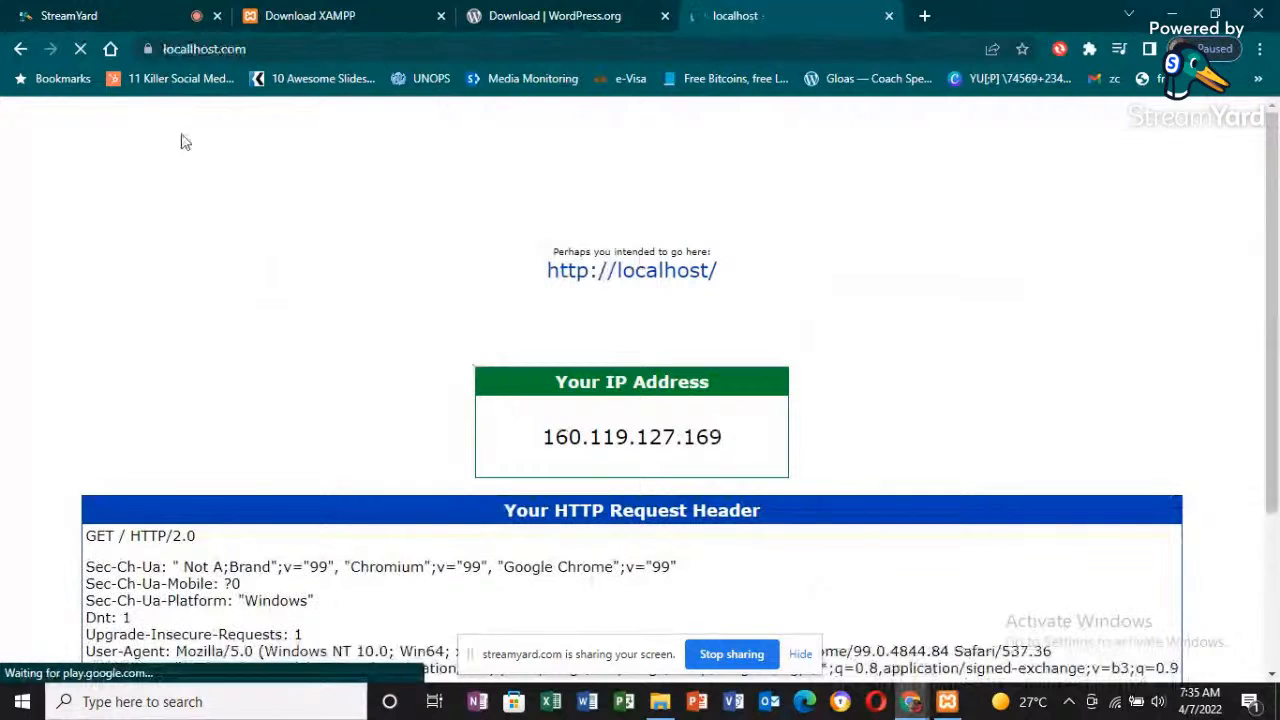
# - Clear the locallhost.com address and search for localhost again
pyautogui.doubleClick(314, 48)
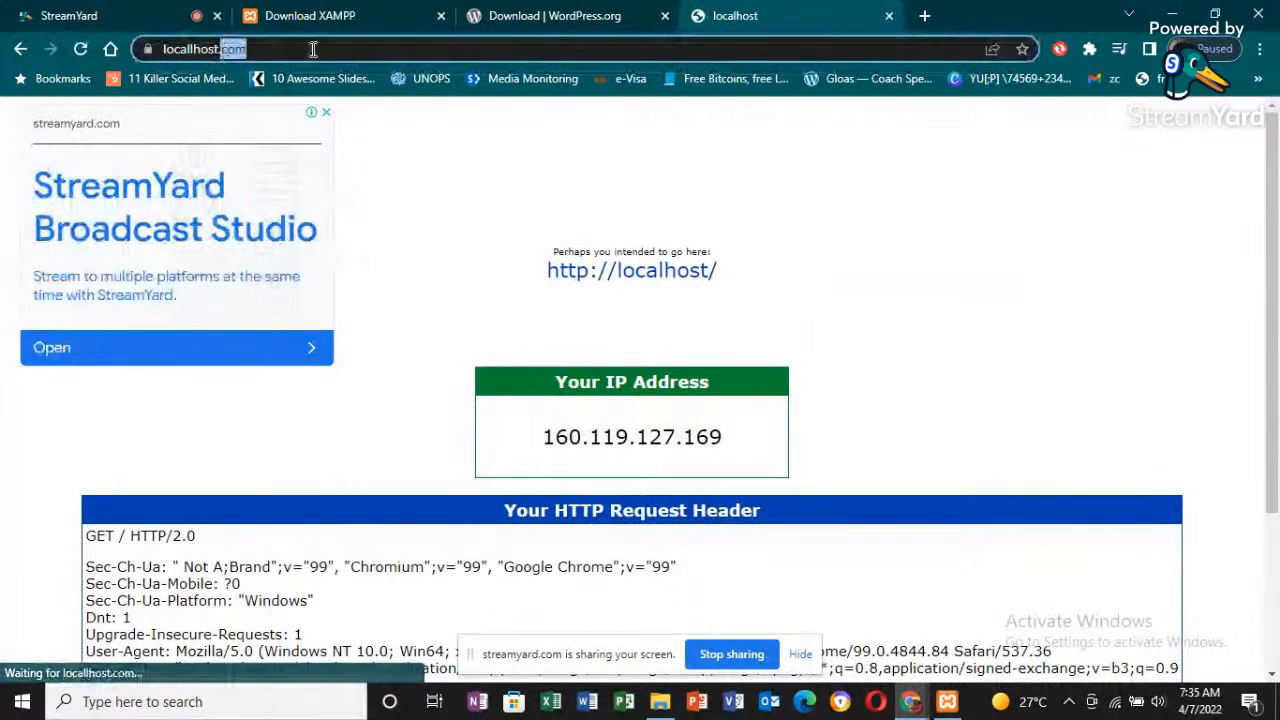
pyautogui.press('BackSpace')
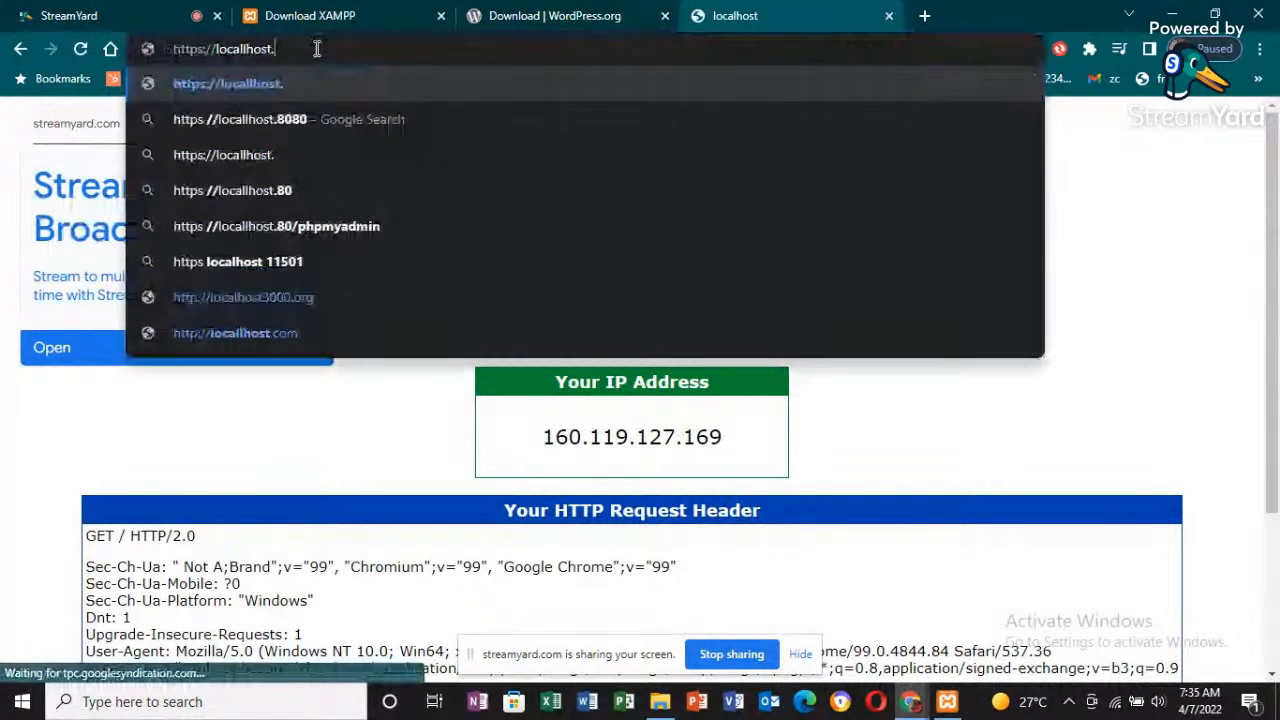
pyautogui.press('BackSpace')
pyautogui.press('BackSpace')
pyautogui.press('BackSpace')
pyautogui.press('BackSpace')
pyautogui.press('BackSpace')
pyautogui.press('BackSpace')
pyautogui.press('BackSpace')
pyautogui.press('BackSpace')
pyautogui.press('BackSpace')
pyautogui.press('BackSpace')
pyautogui.press('BackSpace')
pyautogui.press('BackSpace')
pyautogui.press('BackSpace')
pyautogui.press('BackSpace')
pyautogui.press('BackSpace')
pyautogui.press('BackSpace')
pyautogui.press('BackSpace')
pyautogui.press('BackSpace')
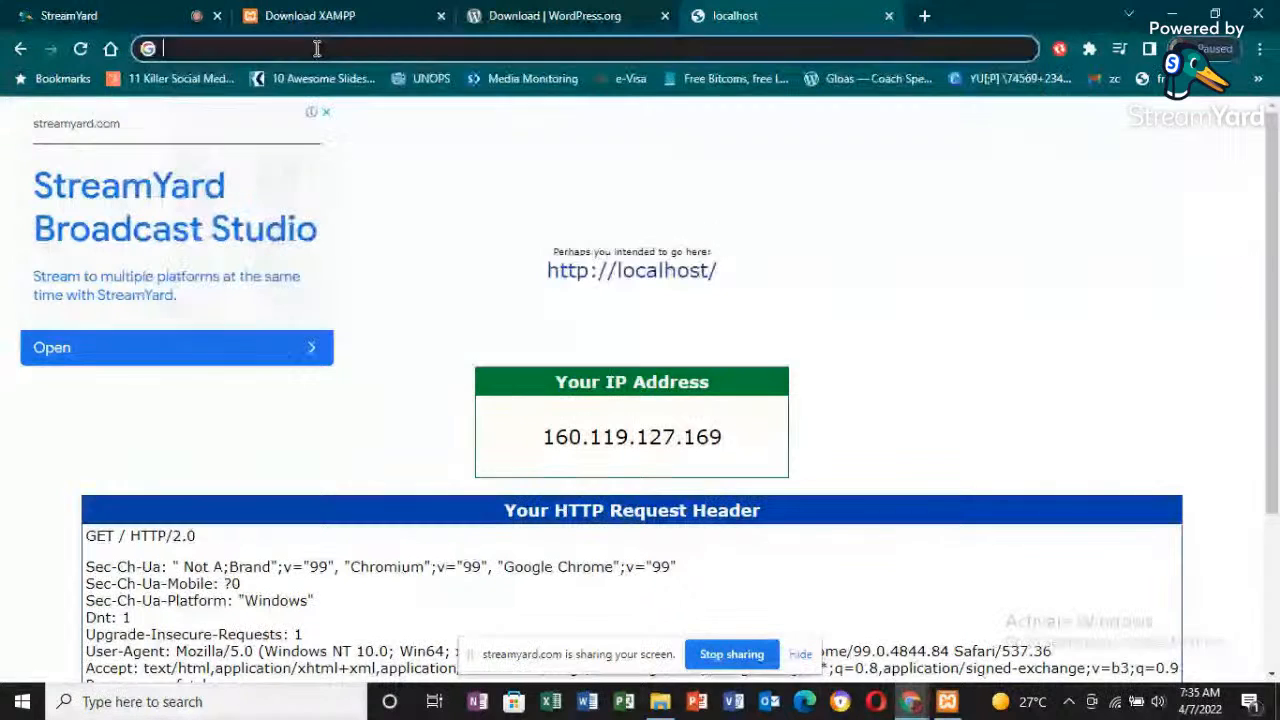
pyautogui.write('loca')
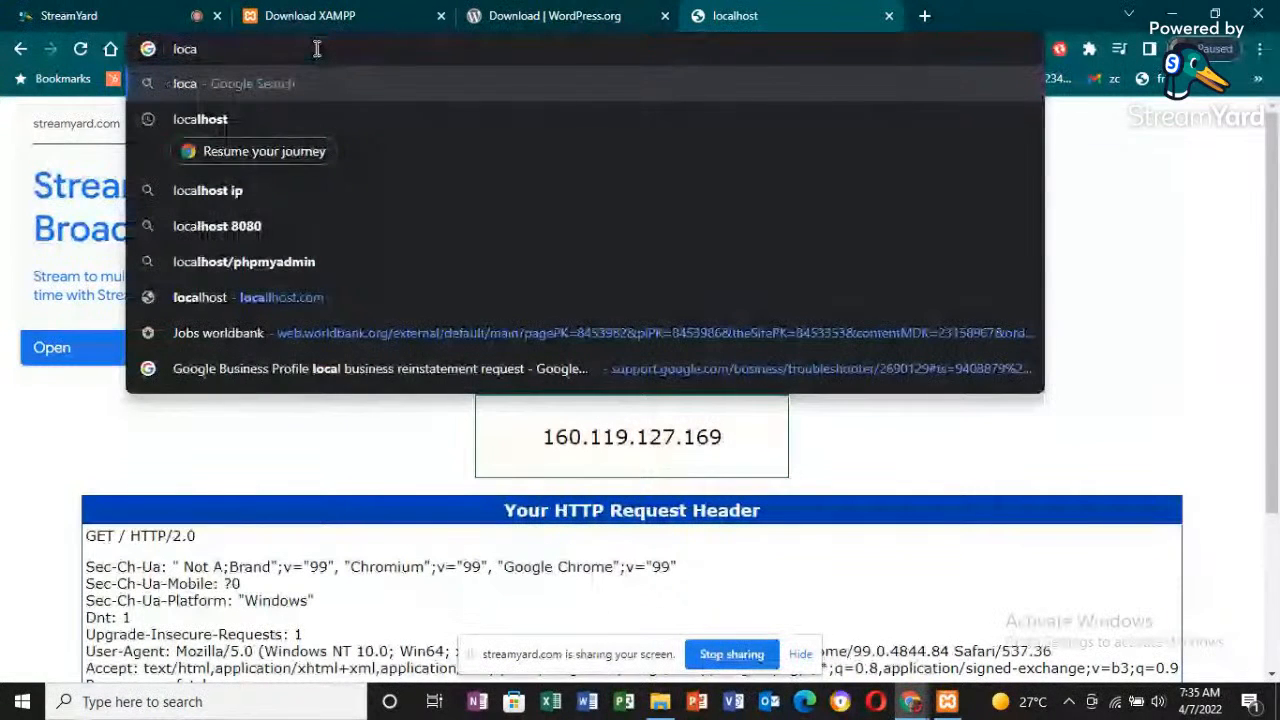
pyautogui.press('Down')
pyautogui.press('Return')
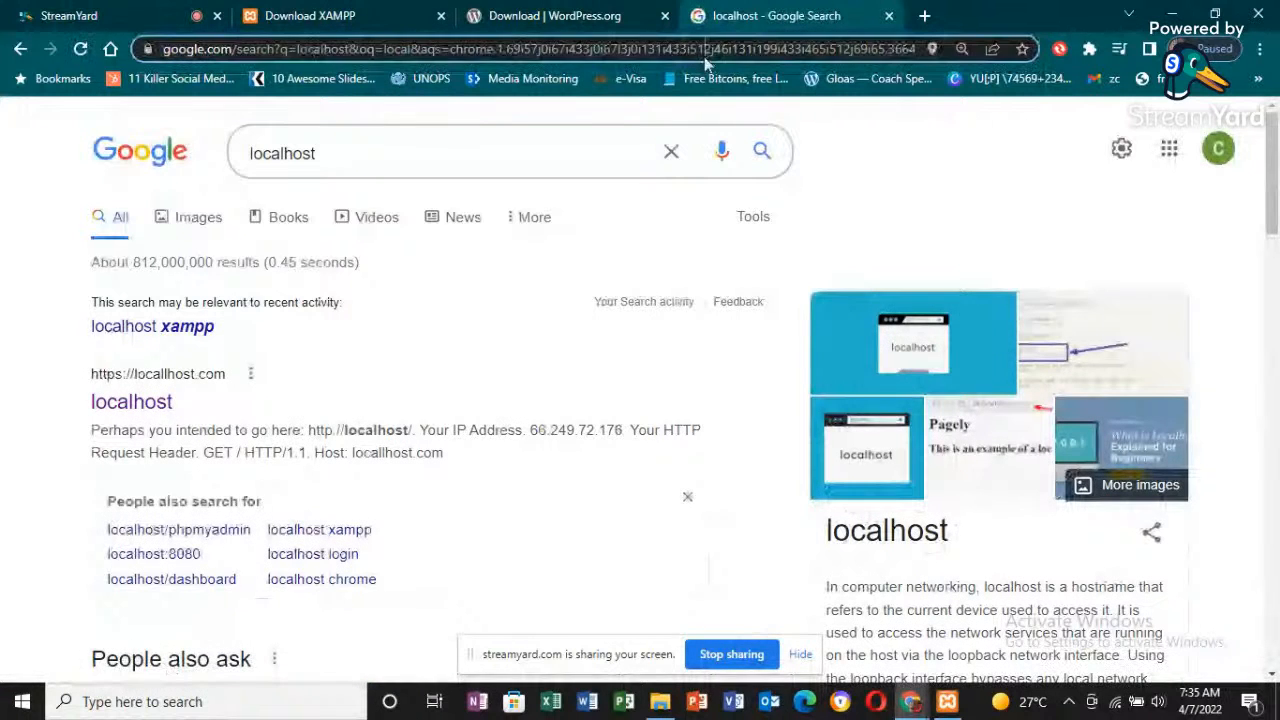
# - Start a new address entry with "lo", leave it unsubmitted, and look through the localhost search results
pyautogui.click(704, 57)
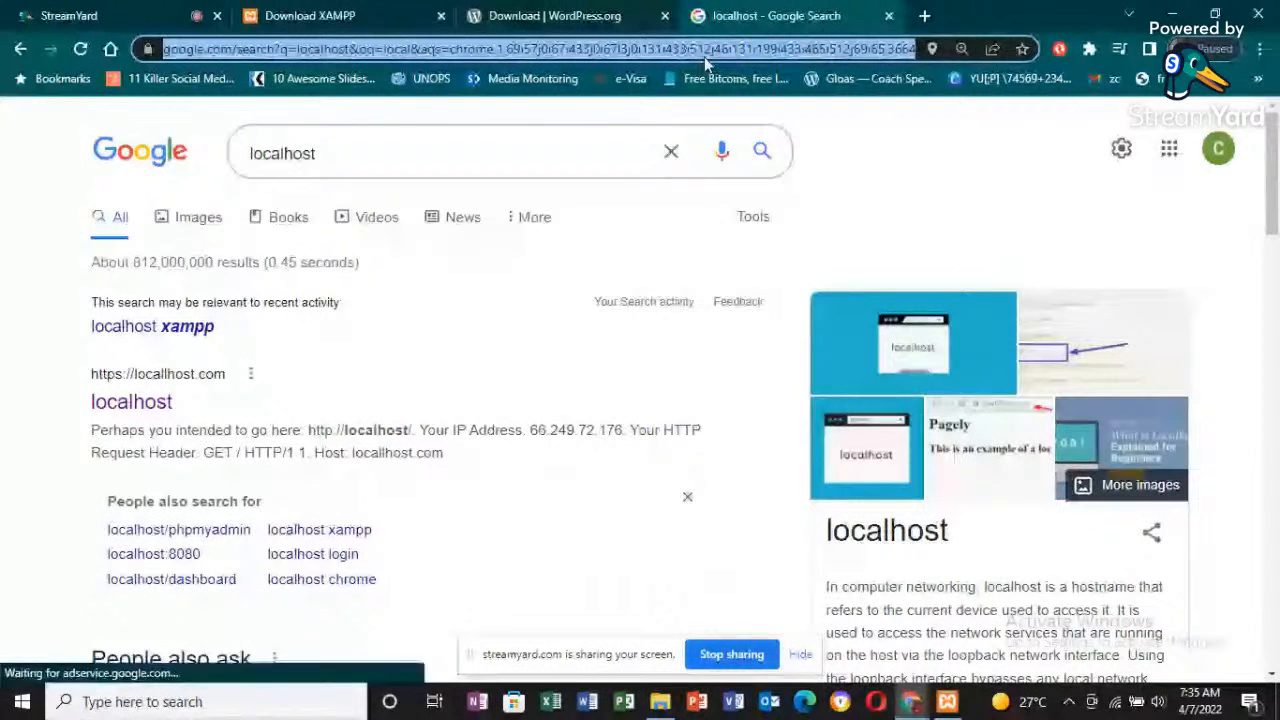
pyautogui.write('lo')
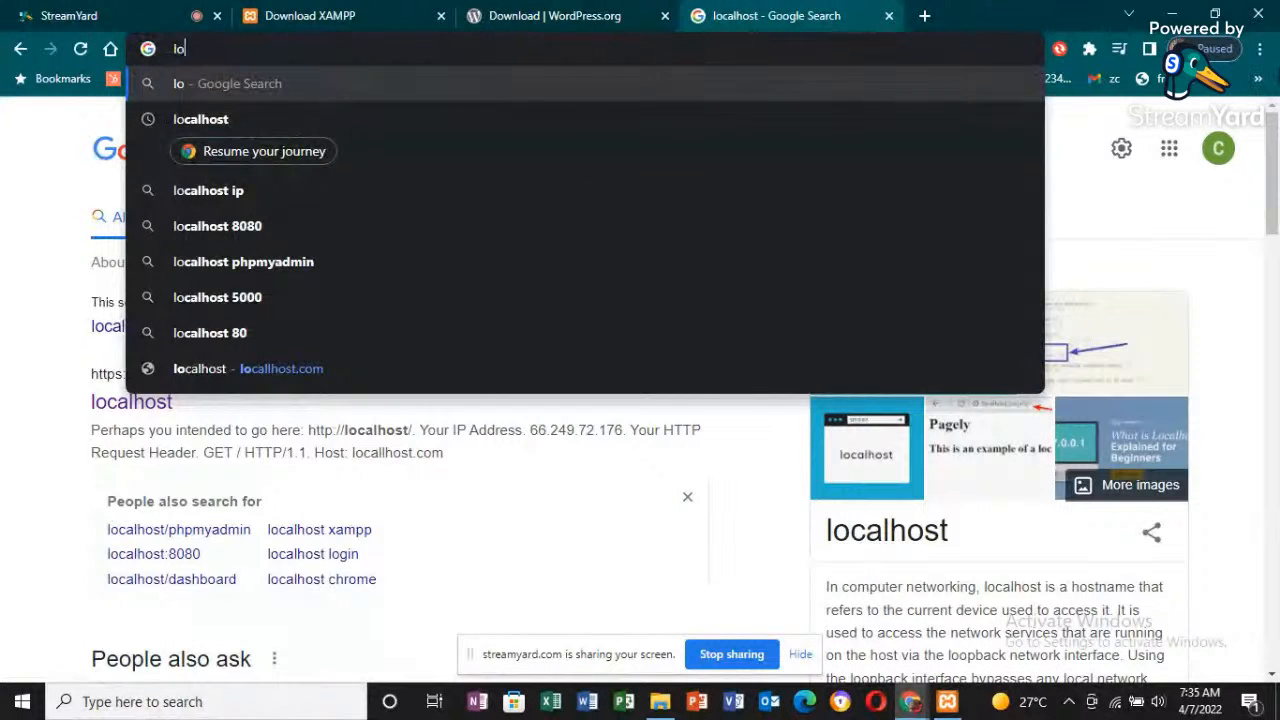
pyautogui.moveTo(1275, 148); pyautogui.dragTo(1275, 198)
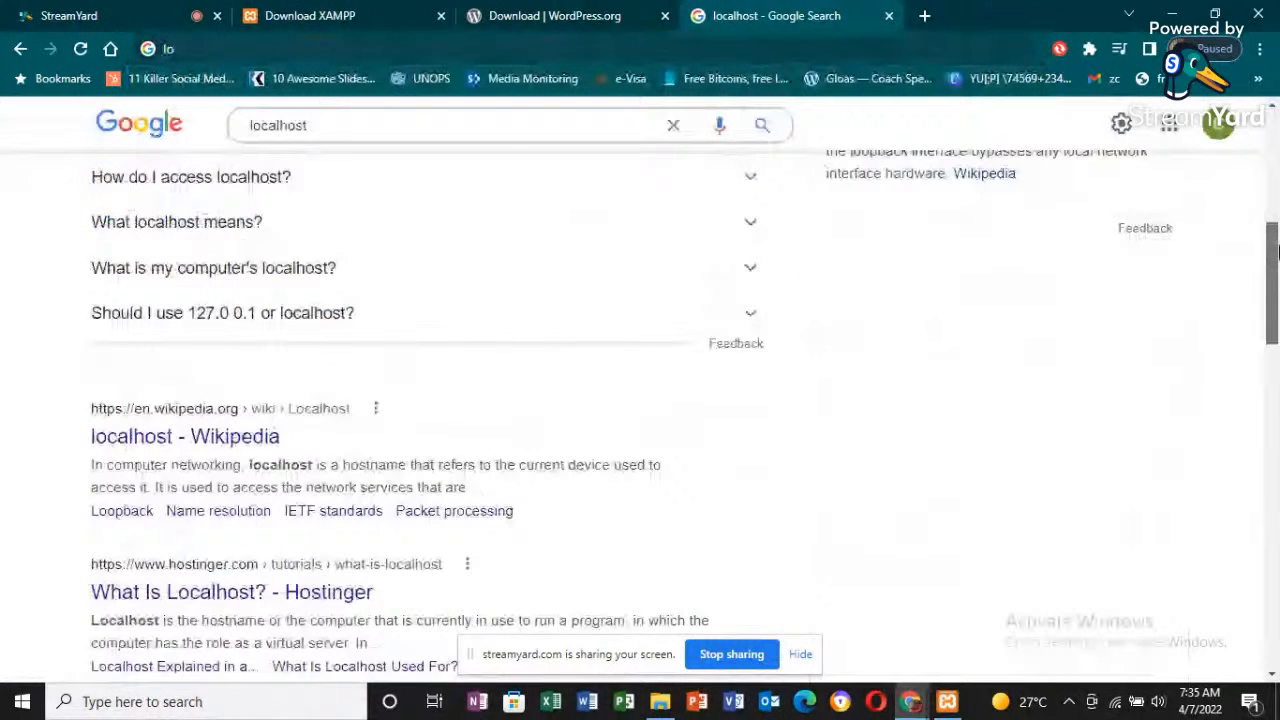
pyautogui.moveTo(1276, 253); pyautogui.dragTo(1236, 130)
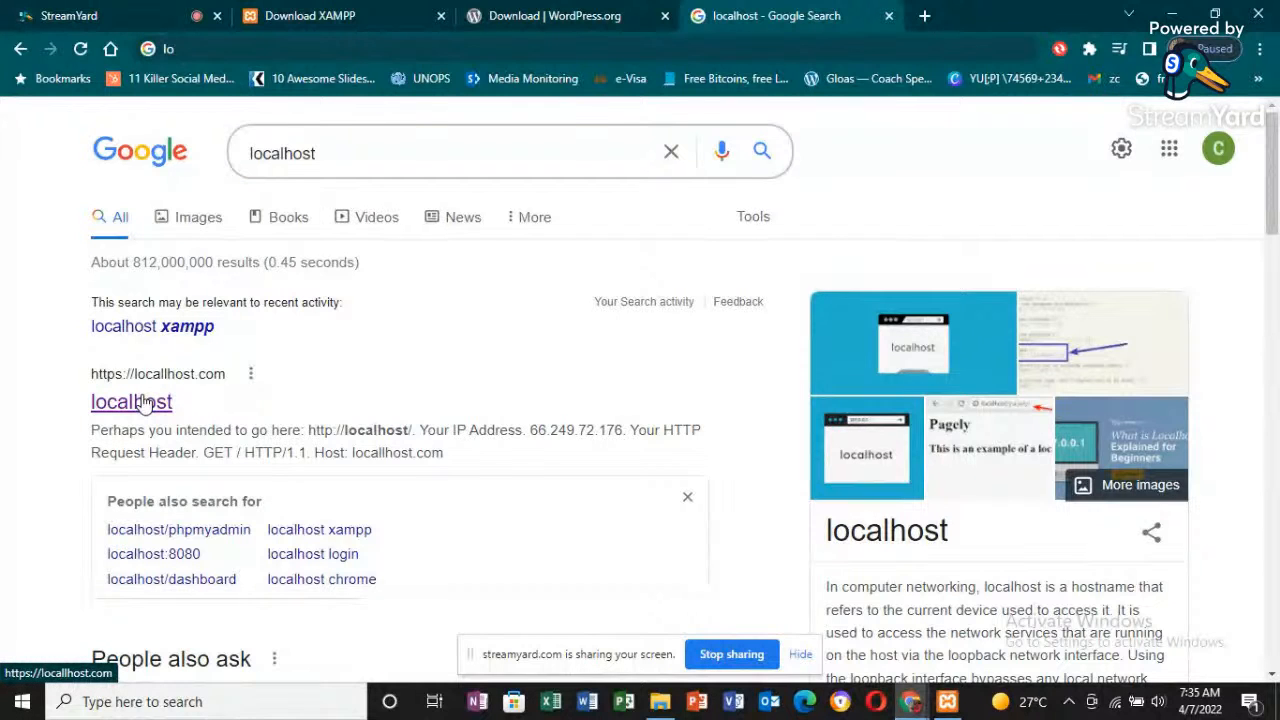
# - Open the locallhost.com search result and look through its IP address and HTTP request header details
pyautogui.click(145, 402)
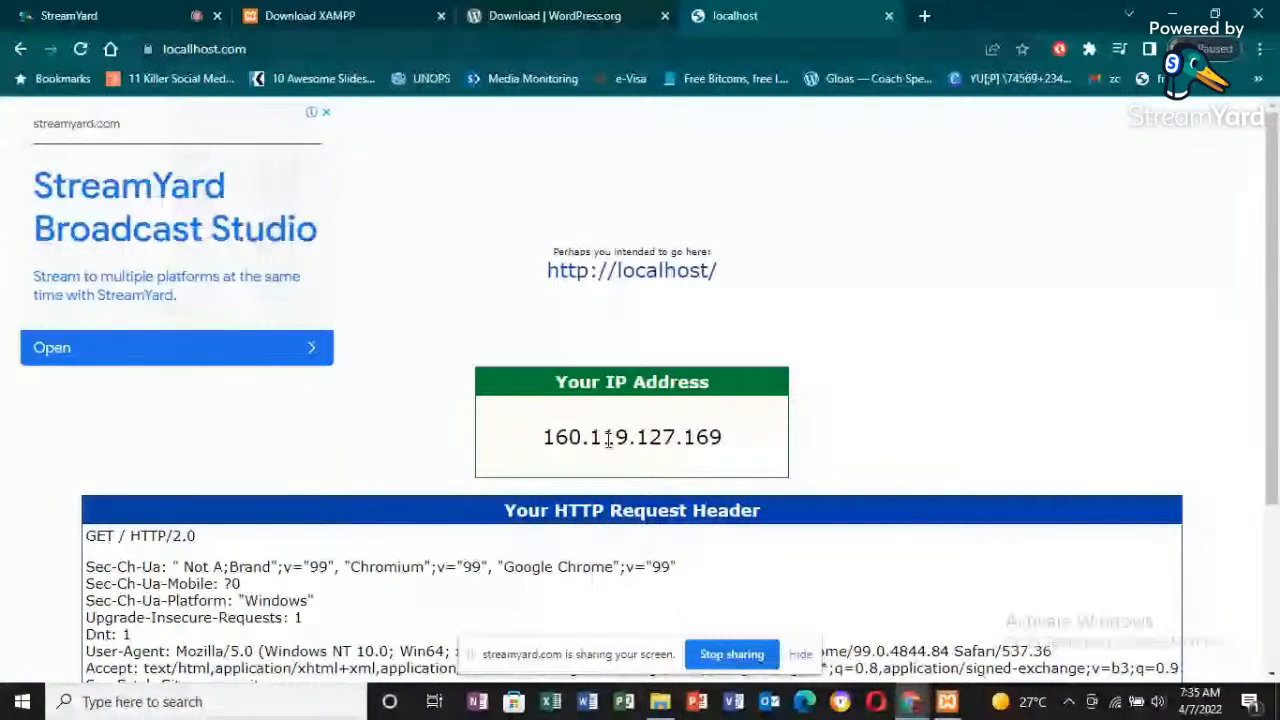
pyautogui.scroll(-3, 608, 440)
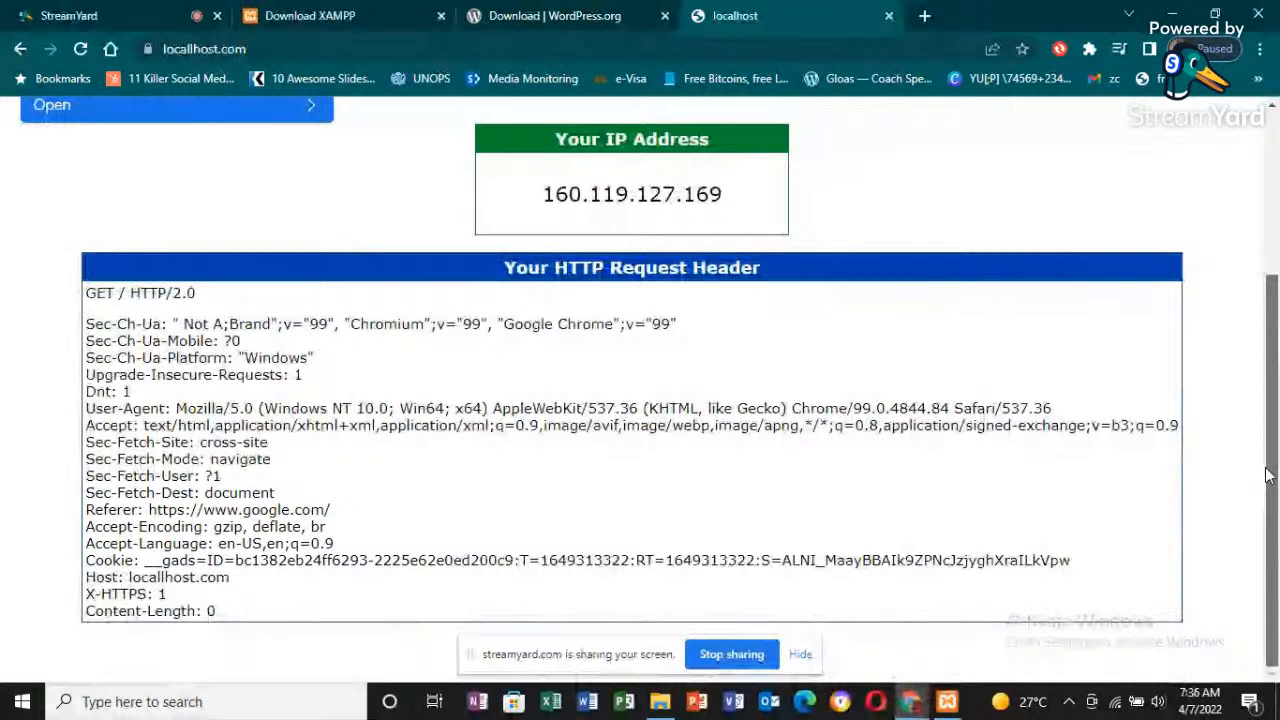
pyautogui.scroll(3, 1266, 475)
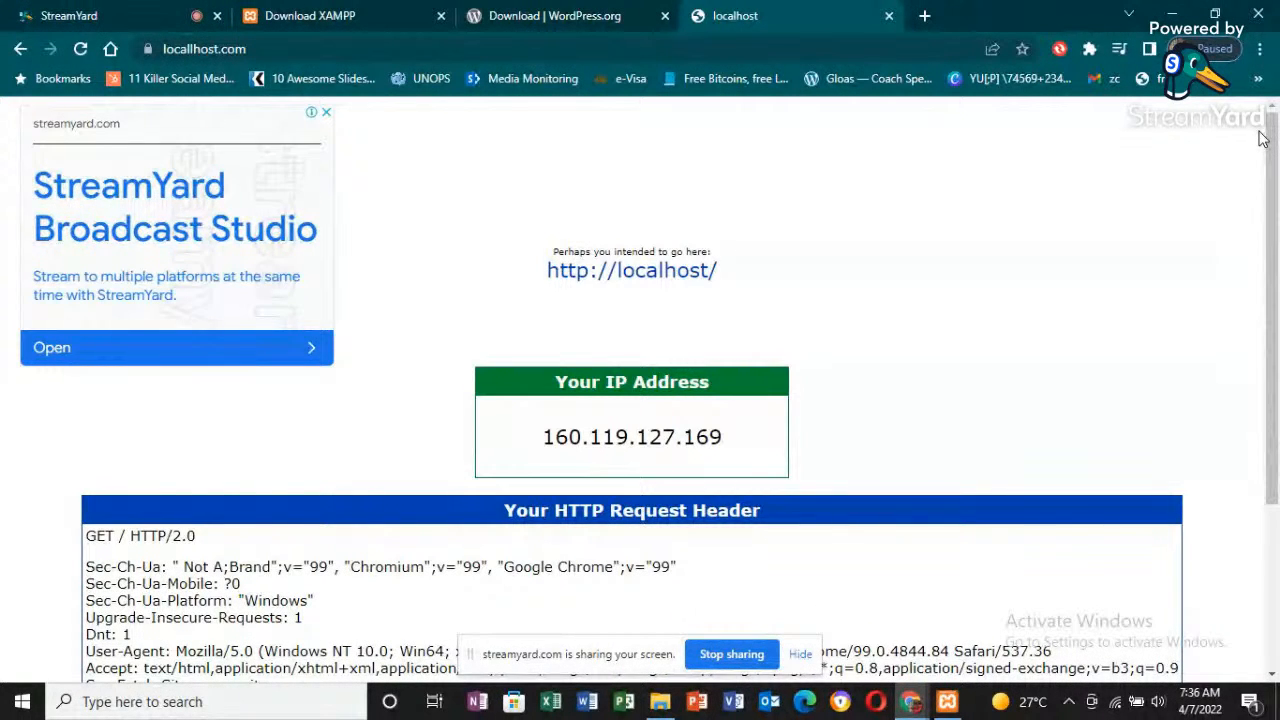
# - Replace the locallhost.com address with localhost and load the local XAMPP dashboard
pyautogui.click(201, 50)
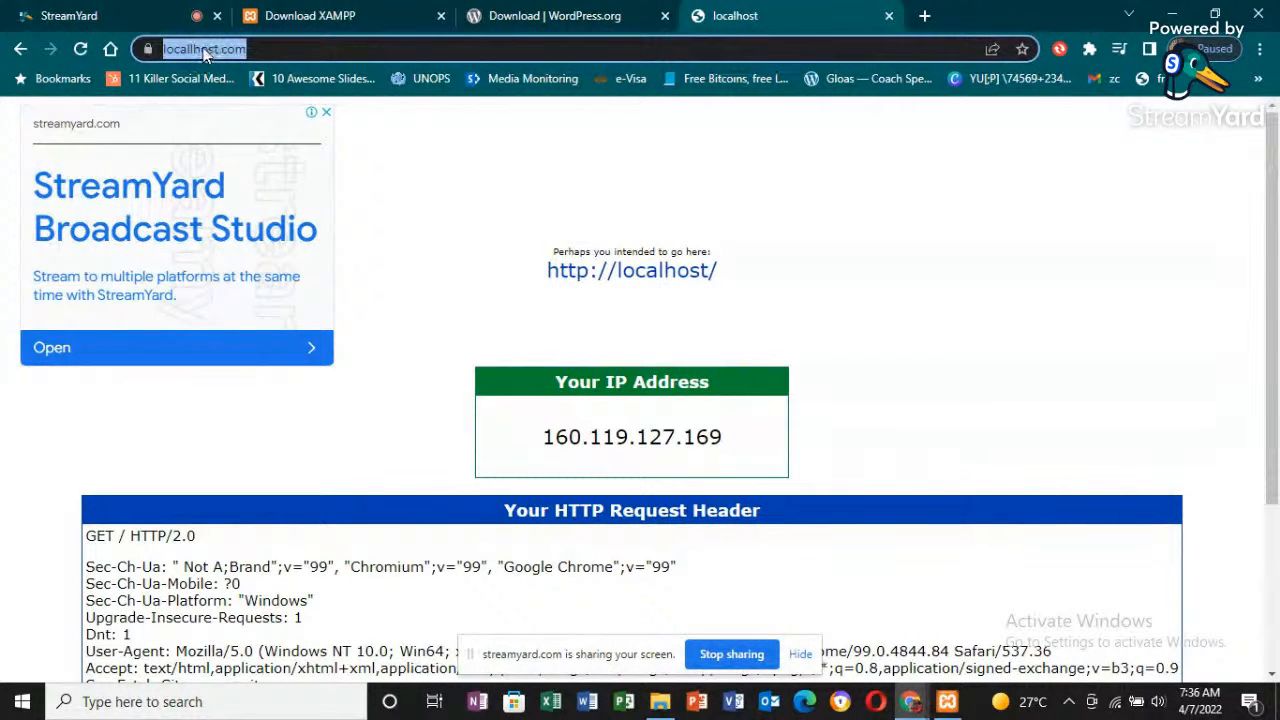
pyautogui.write('local')
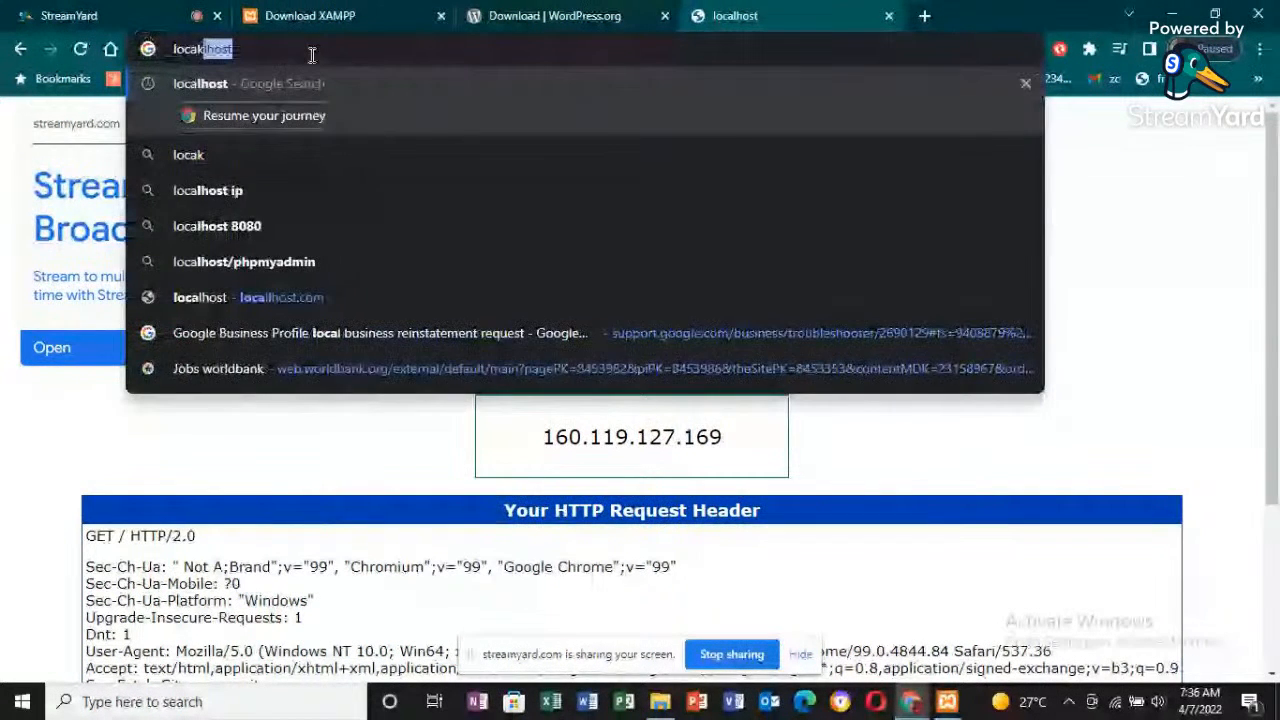
pyautogui.write('host')
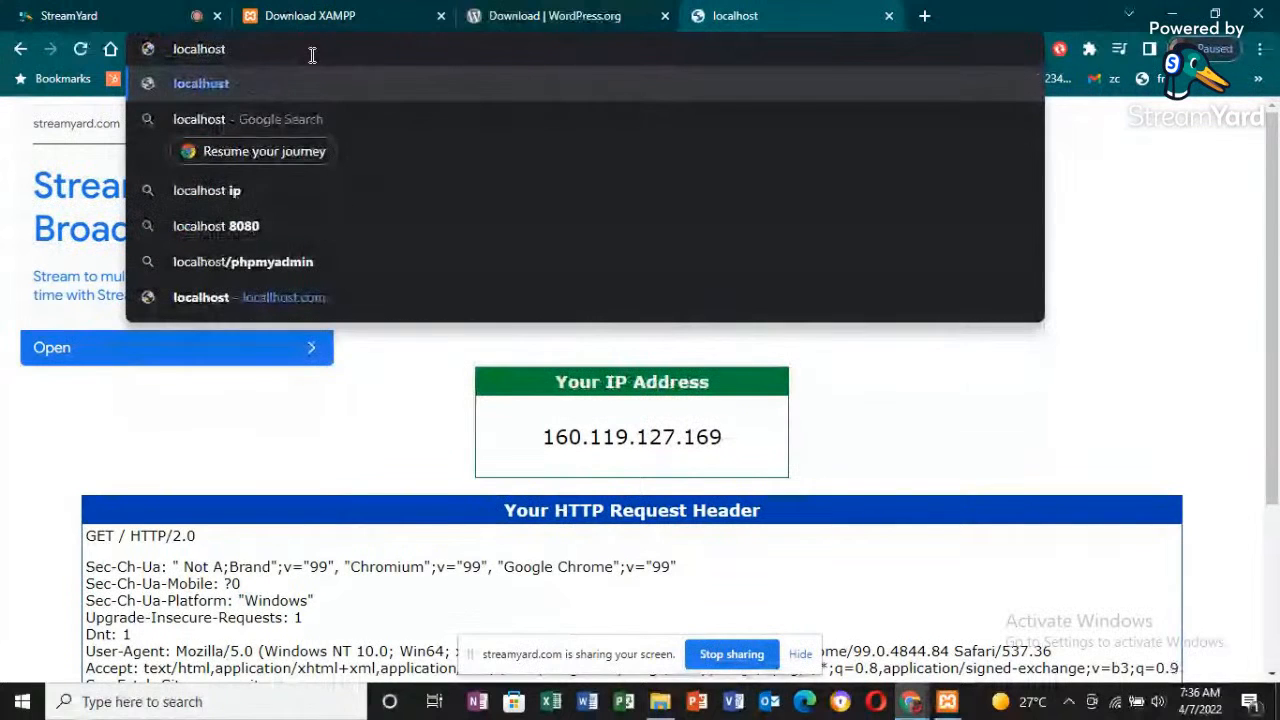
pyautogui.press('Return')
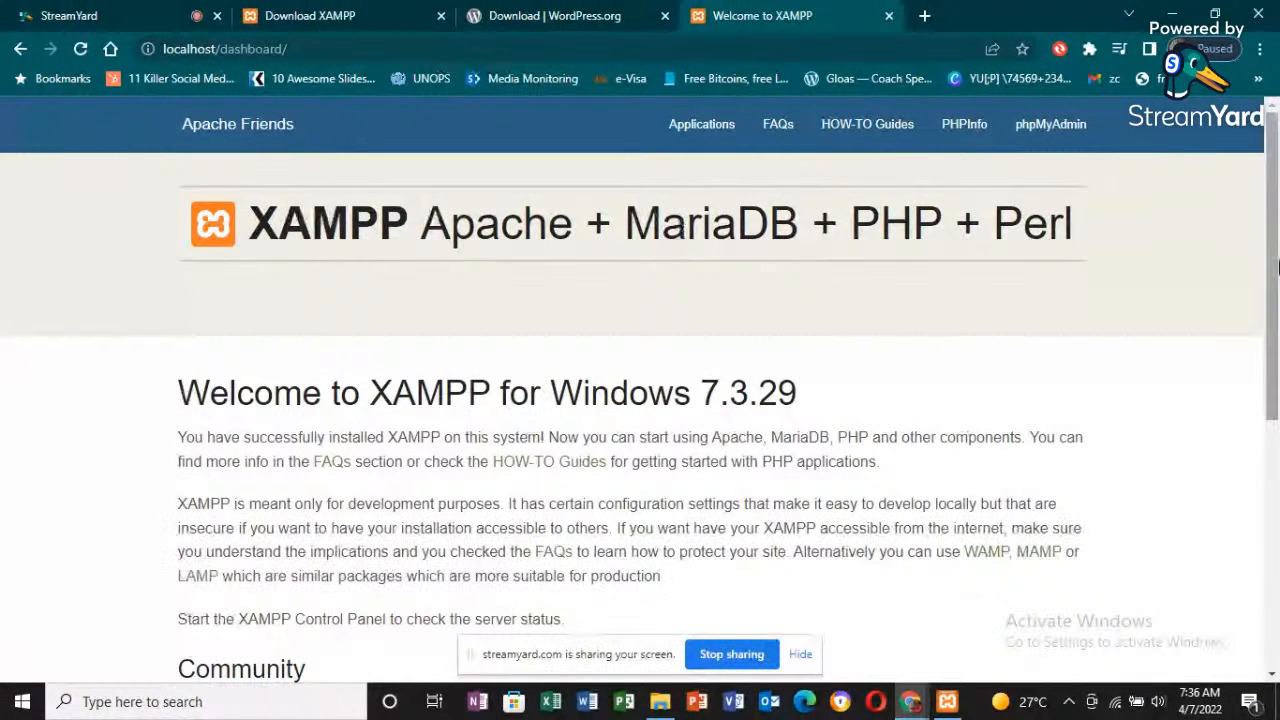
# - Open phpMyAdmin from the XAMPP dashboard
pyautogui.moveTo(1277, 268)
pyautogui.mouseDown()
pyautogui.moveTo(1277, 470)
pyautogui.moveTo(1275, 263)
pyautogui.mouseUp()
pyautogui.click(1043, 145)
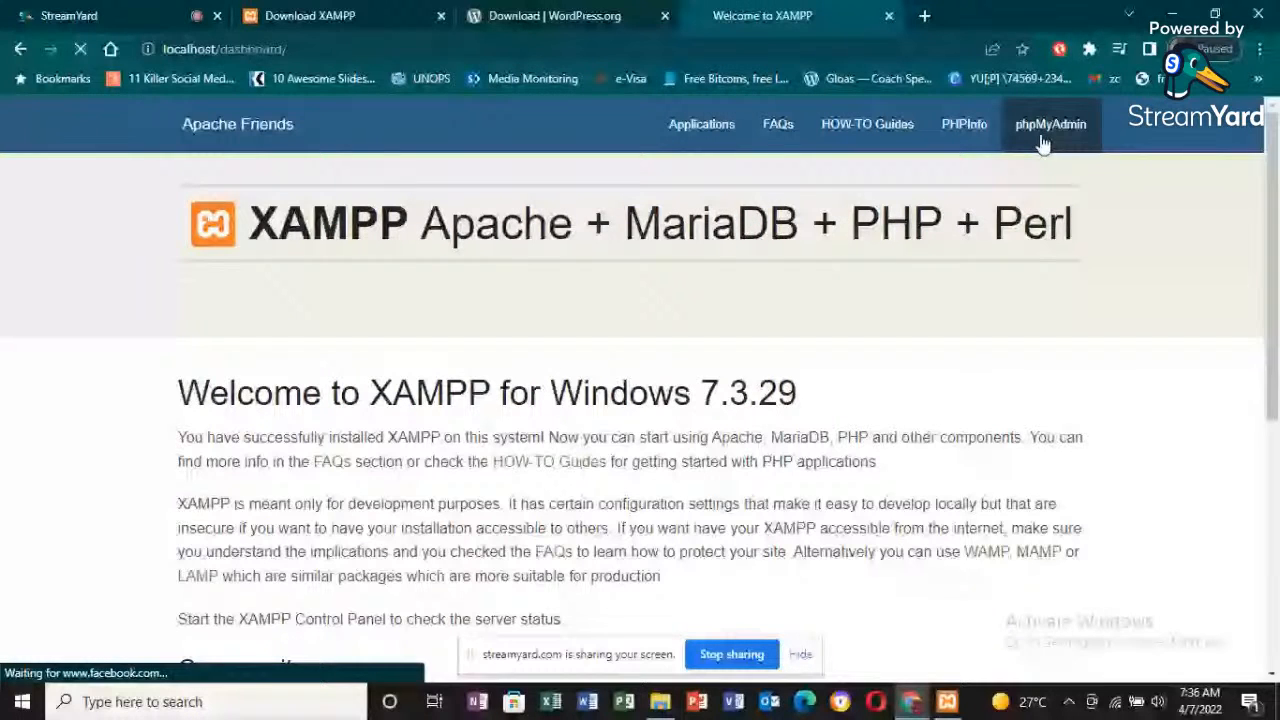
pyautogui.click(1042, 142)
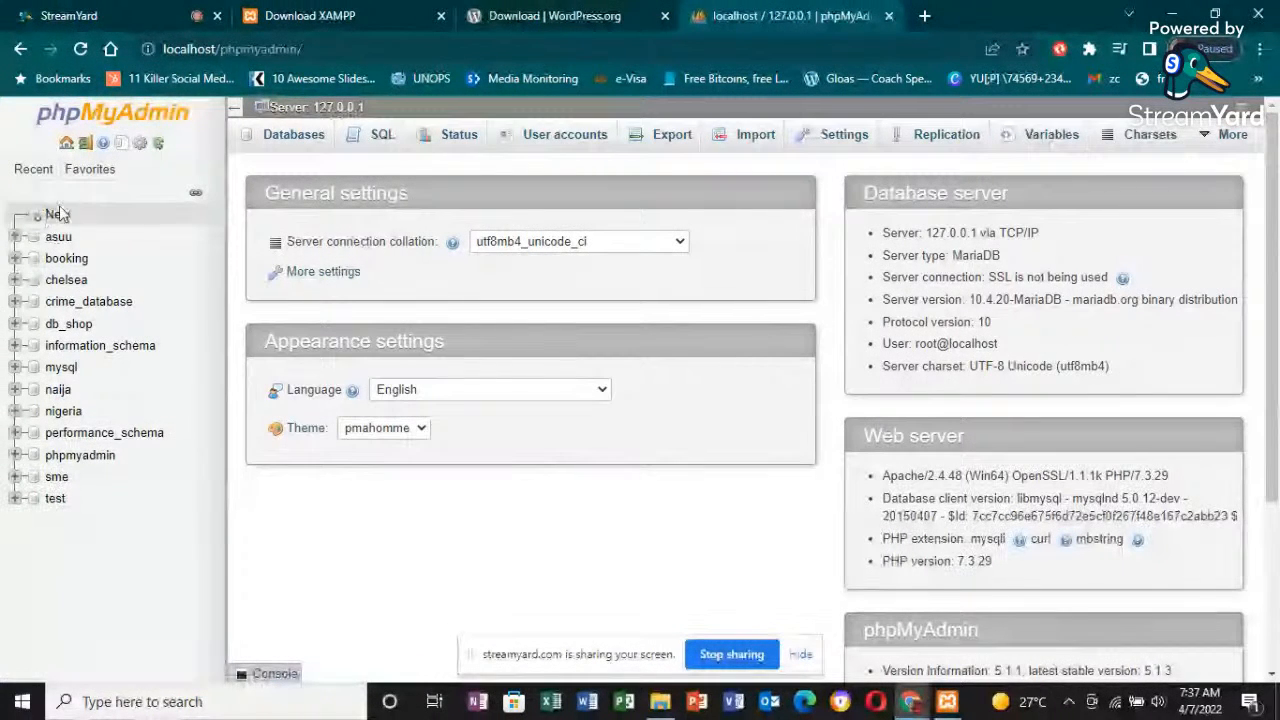
# - Create a new database named cbn in phpMyAdmin, keeping the utf8mb4_general_ci collation
pyautogui.click(64, 169)
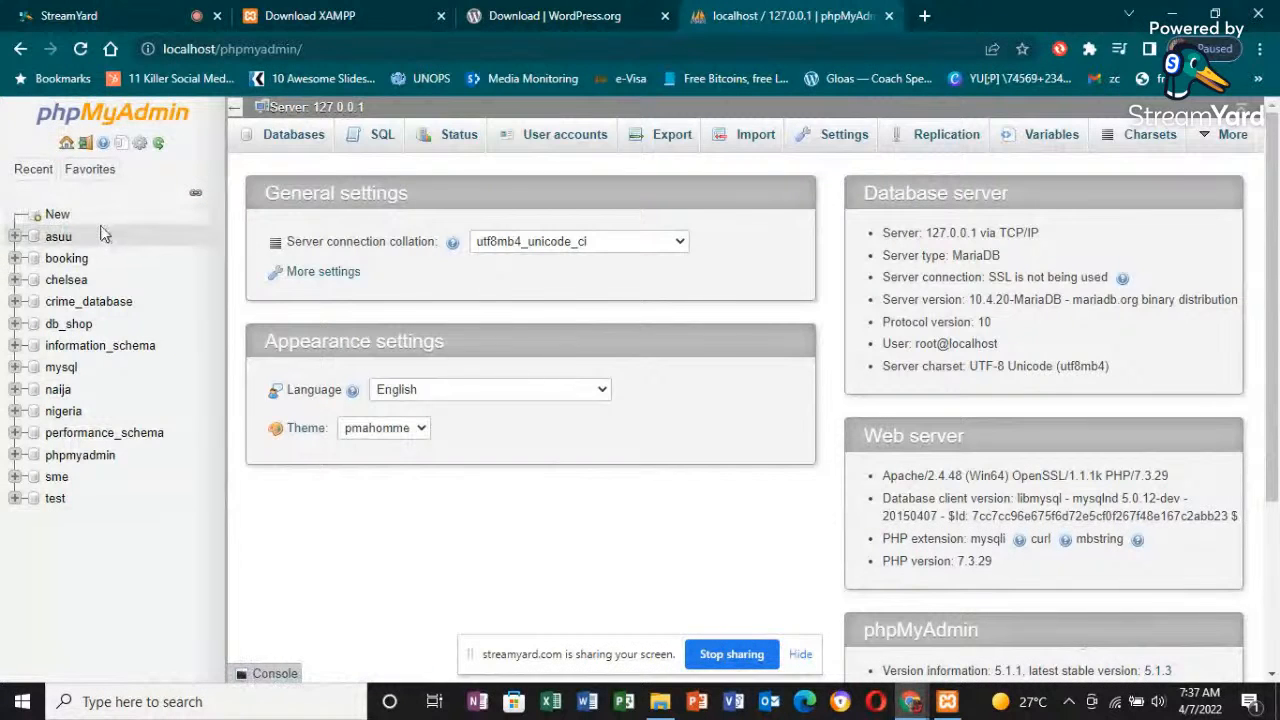
pyautogui.click(46, 219)
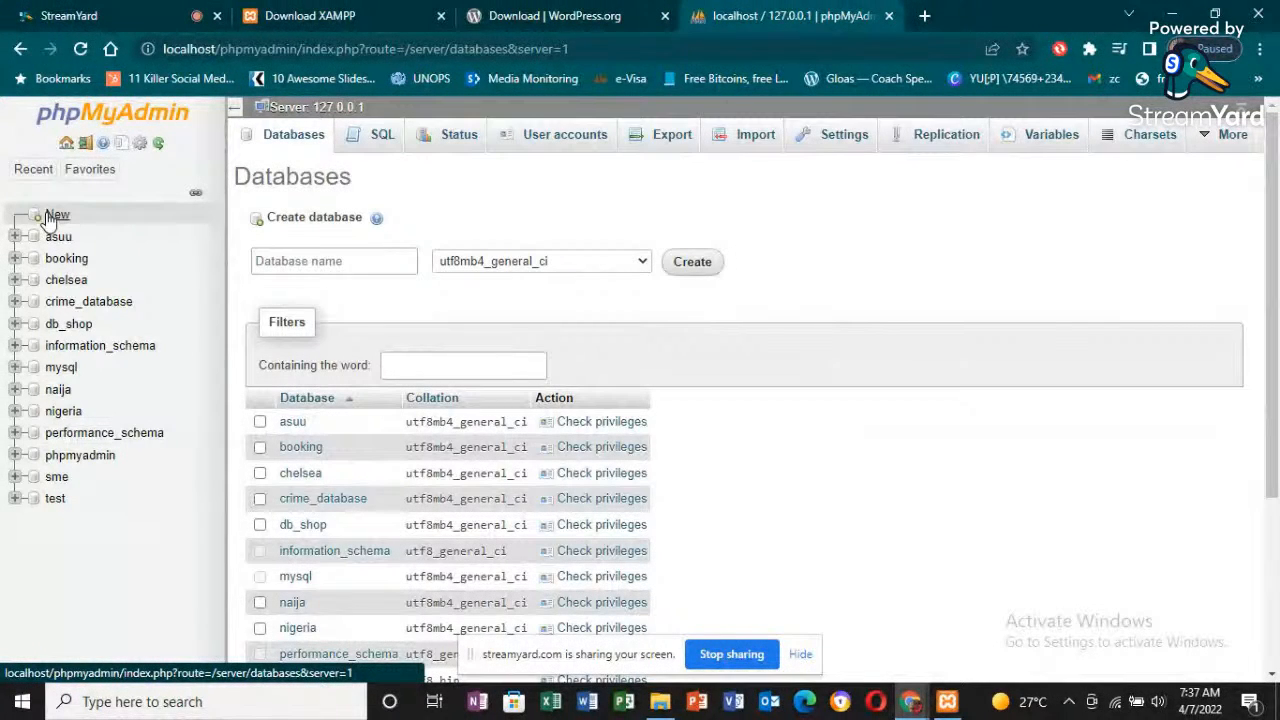
pyautogui.click(310, 262)
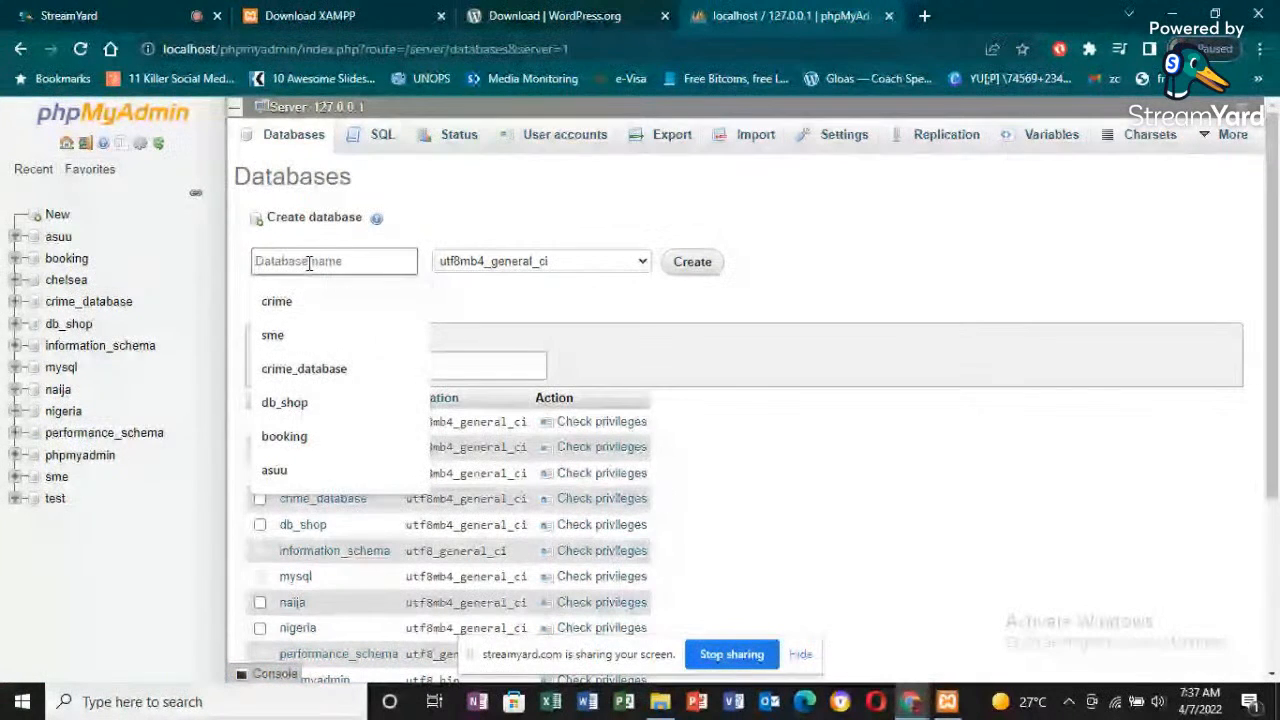
pyautogui.click(506, 228)
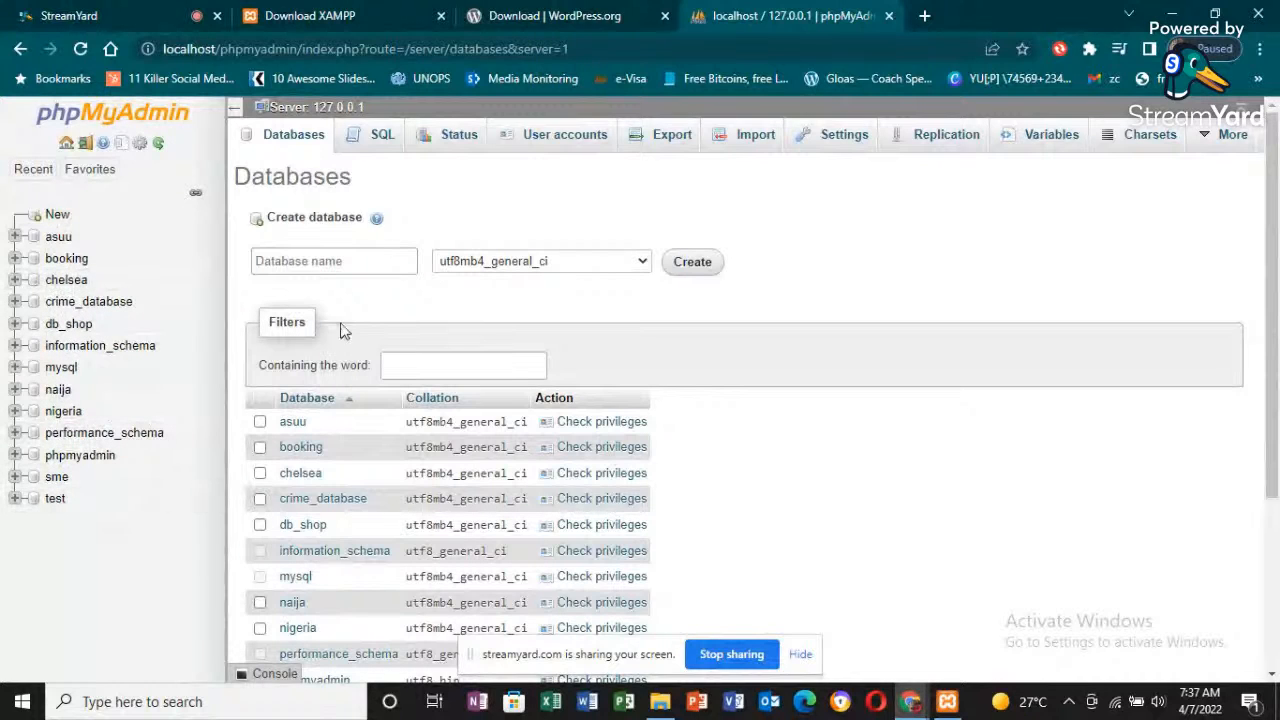
pyautogui.click(331, 258)
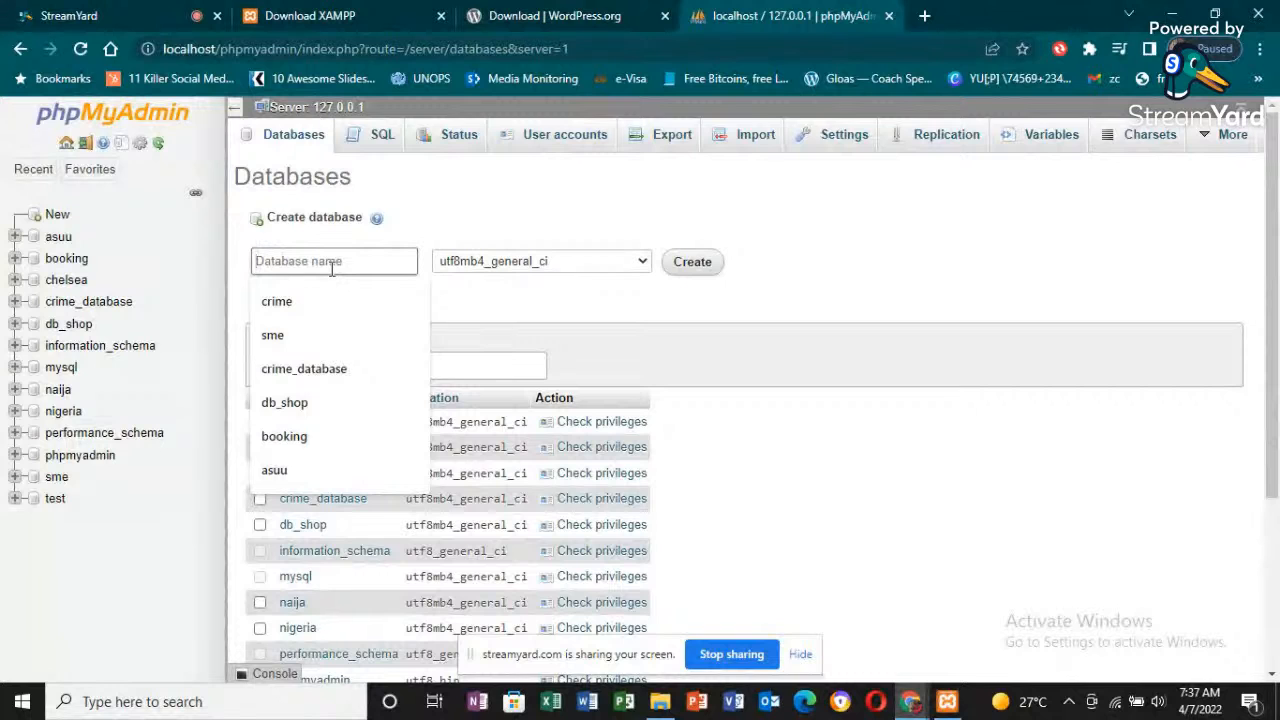
pyautogui.write('cbn')
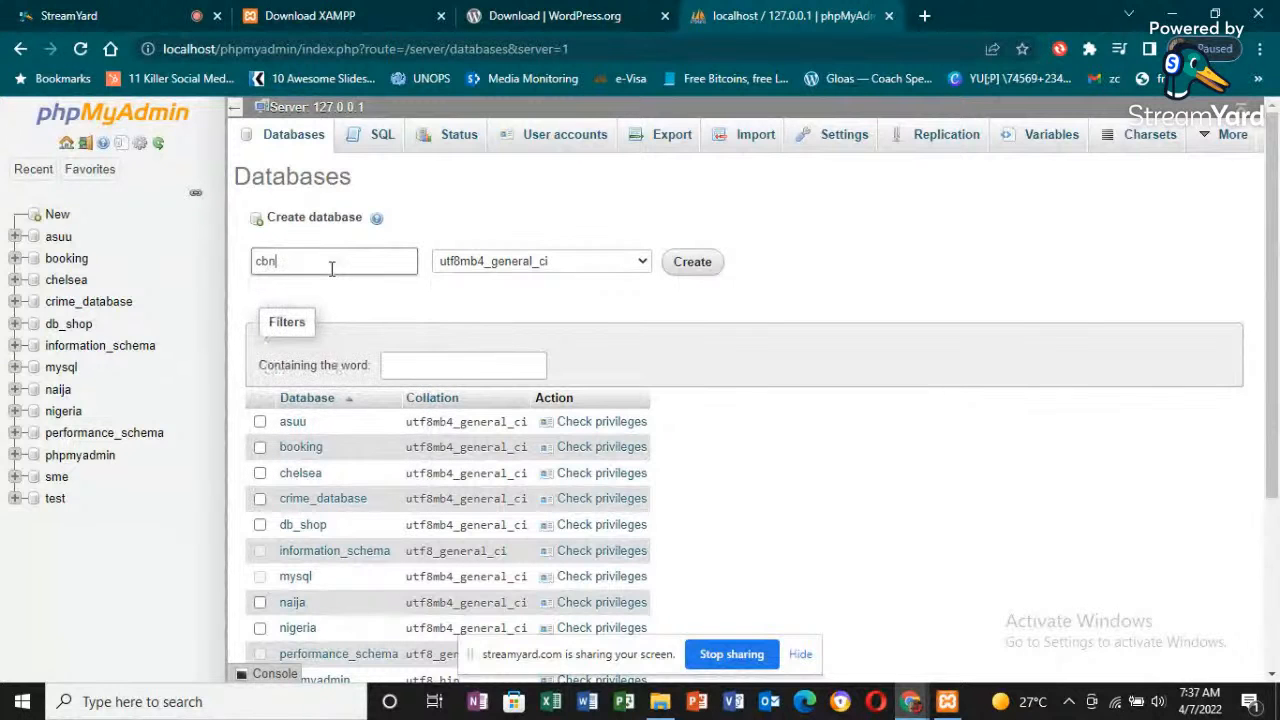
pyautogui.click(694, 266)
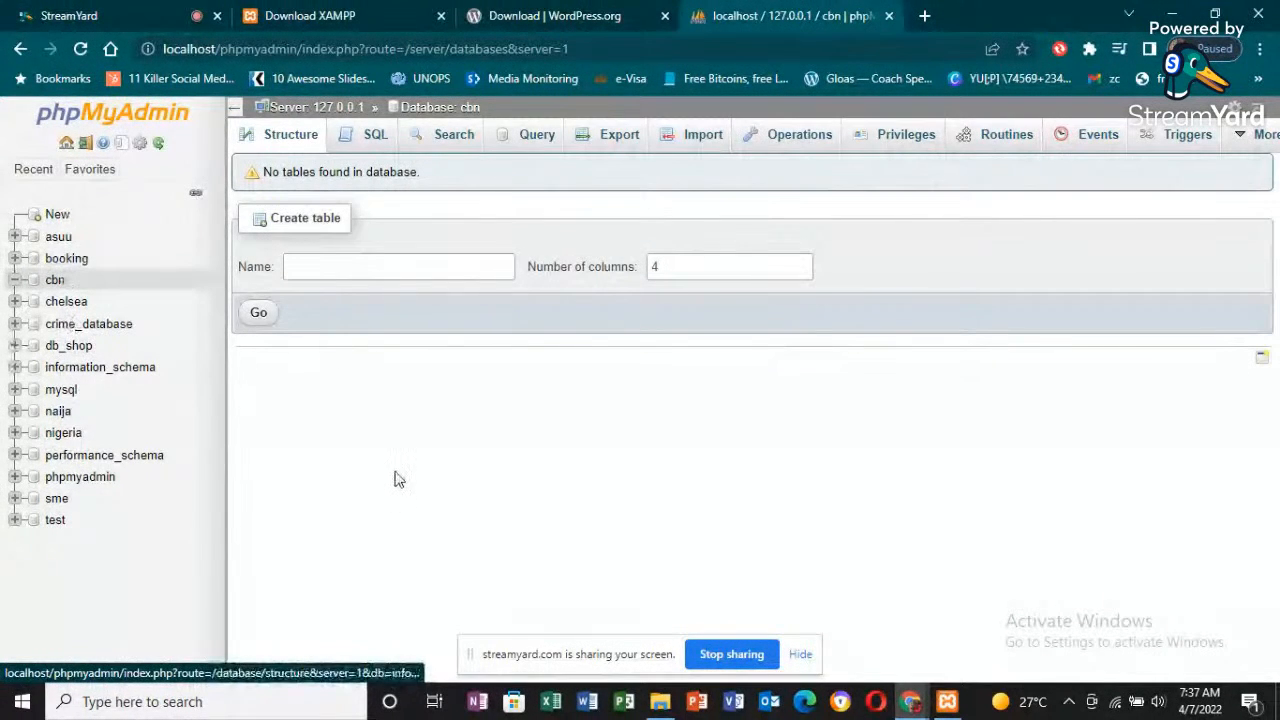
# - Switch to File Explorer to check the cbn folder's name in htdocs, and return to Chrome
pyautogui.click(660, 701)
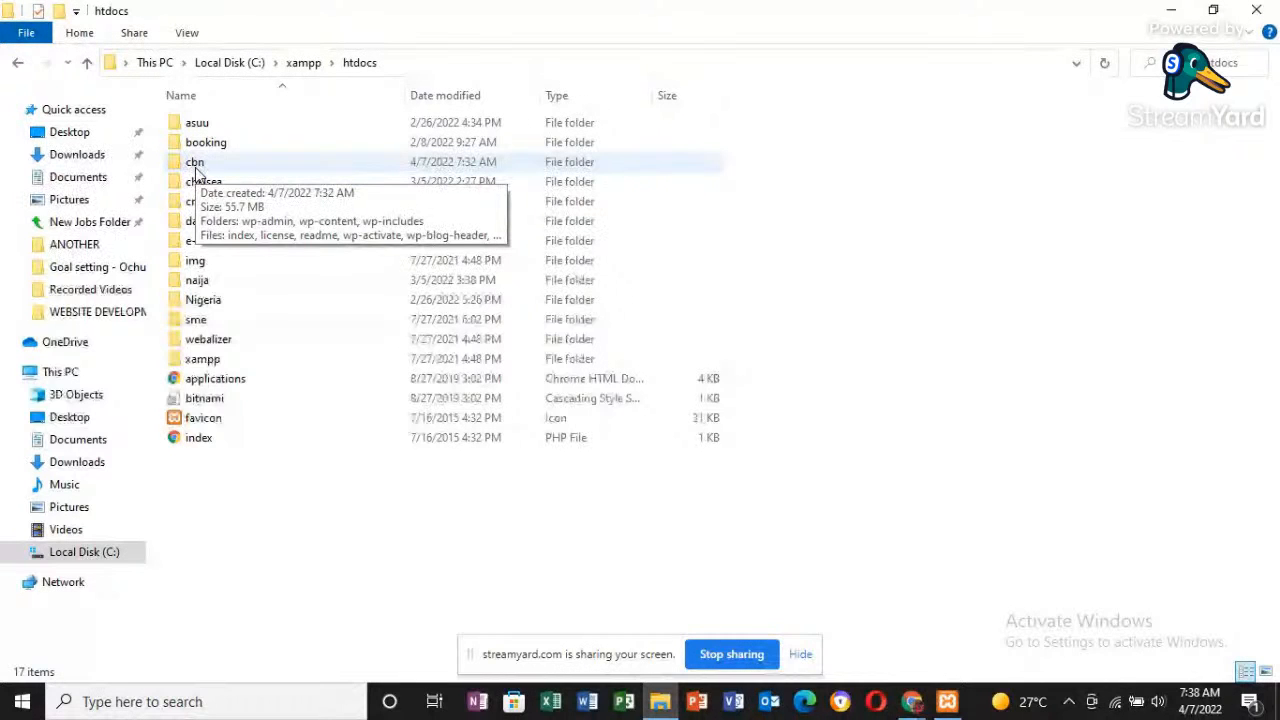
pyautogui.press('alt')
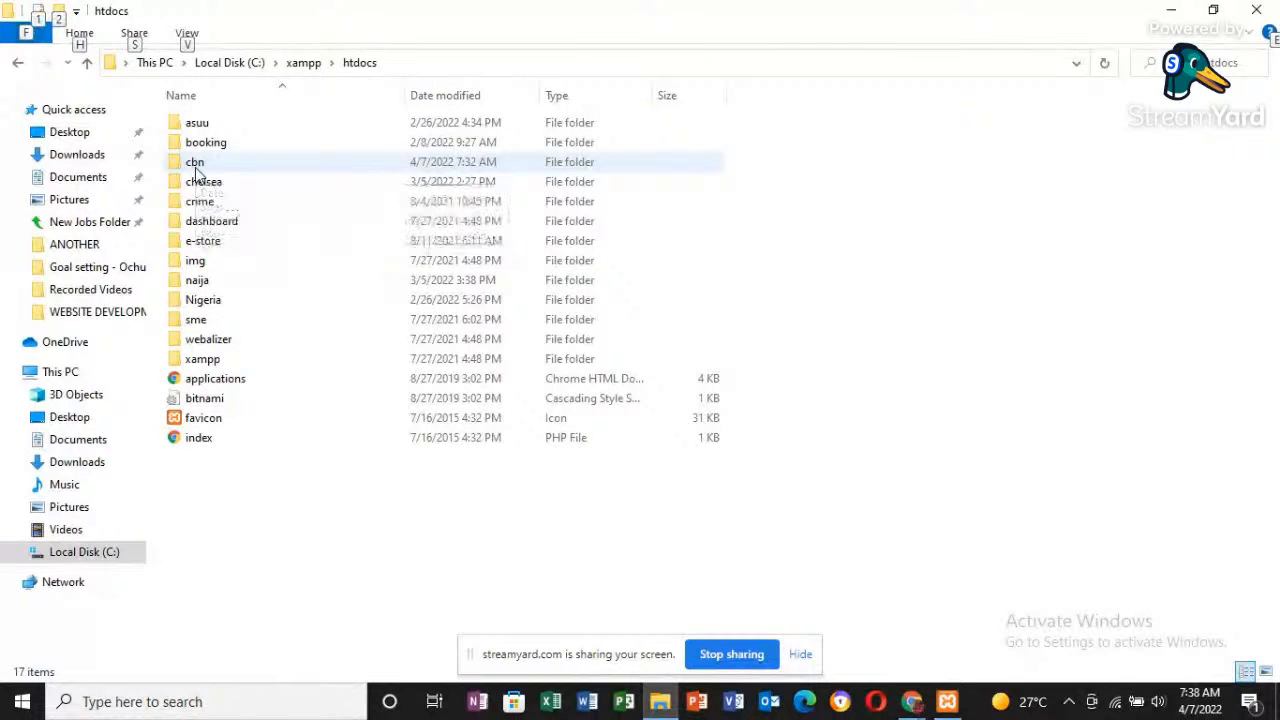
pyautogui.hotkey('alt', 'Tab')
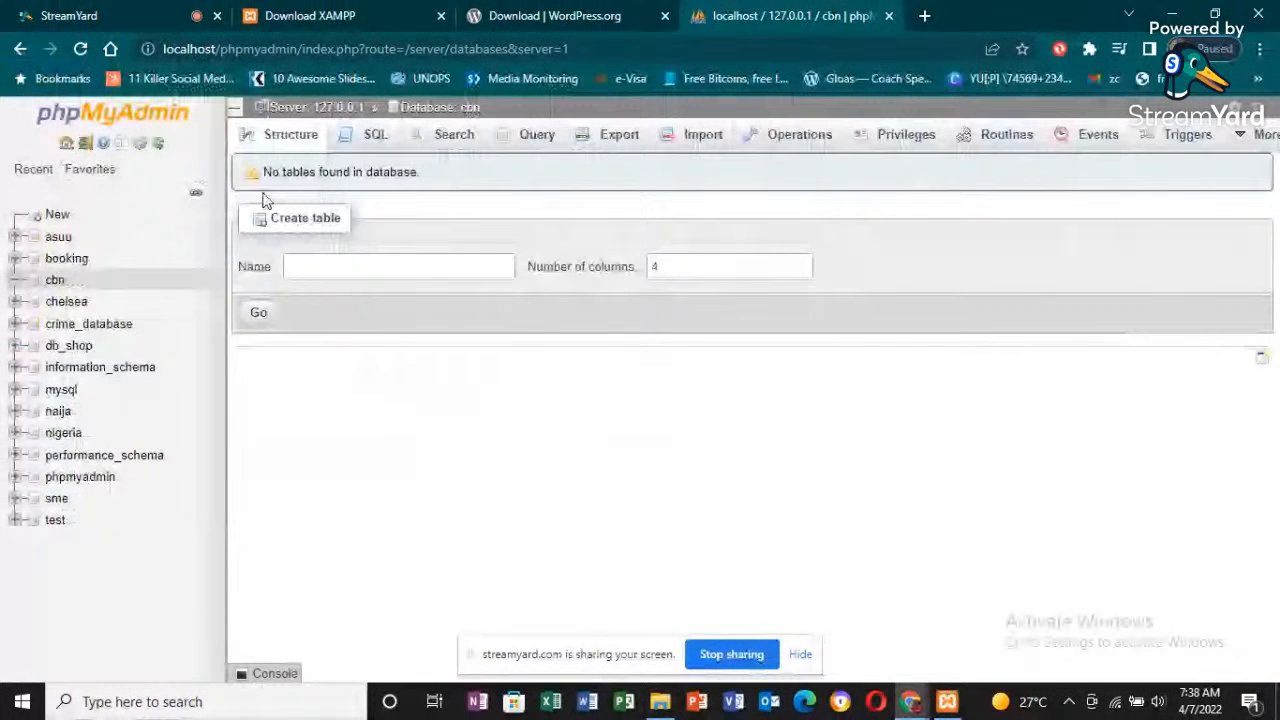
# - Load localhost/cbn in a new browser tab to start the WordPress setup
pyautogui.click(928, 16)
pyautogui.write('loca')
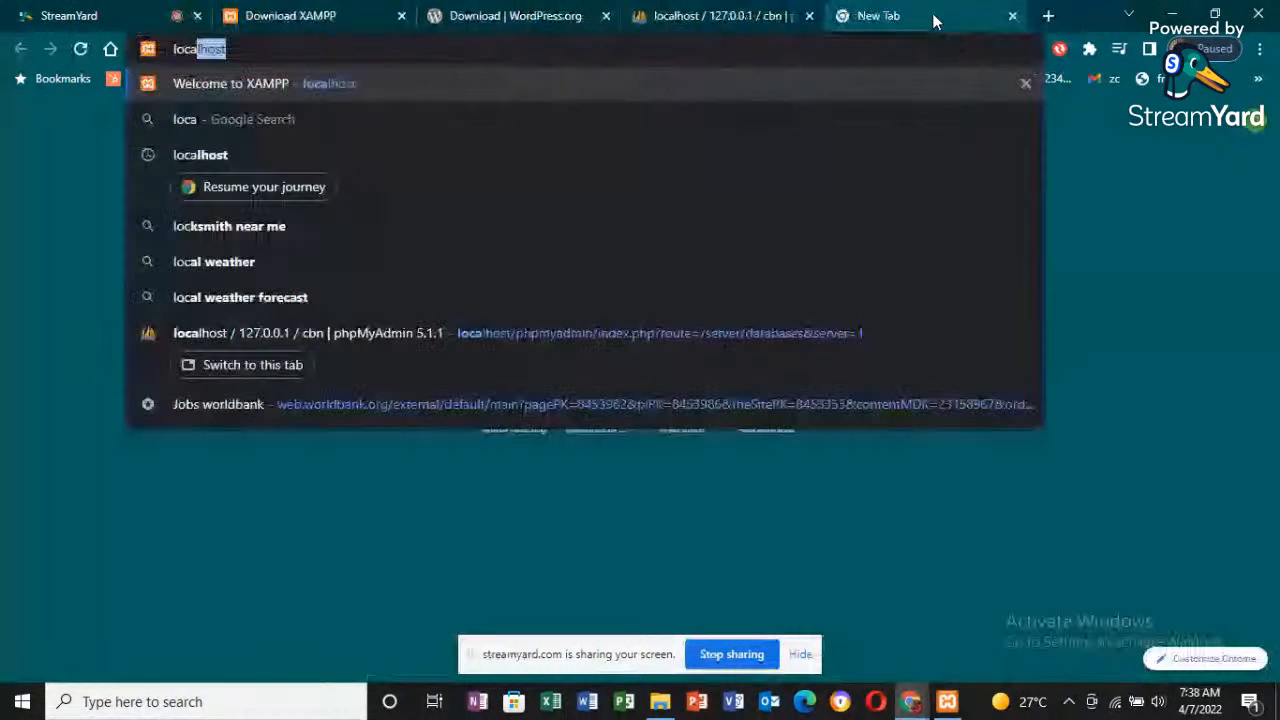
pyautogui.write('lhost/')
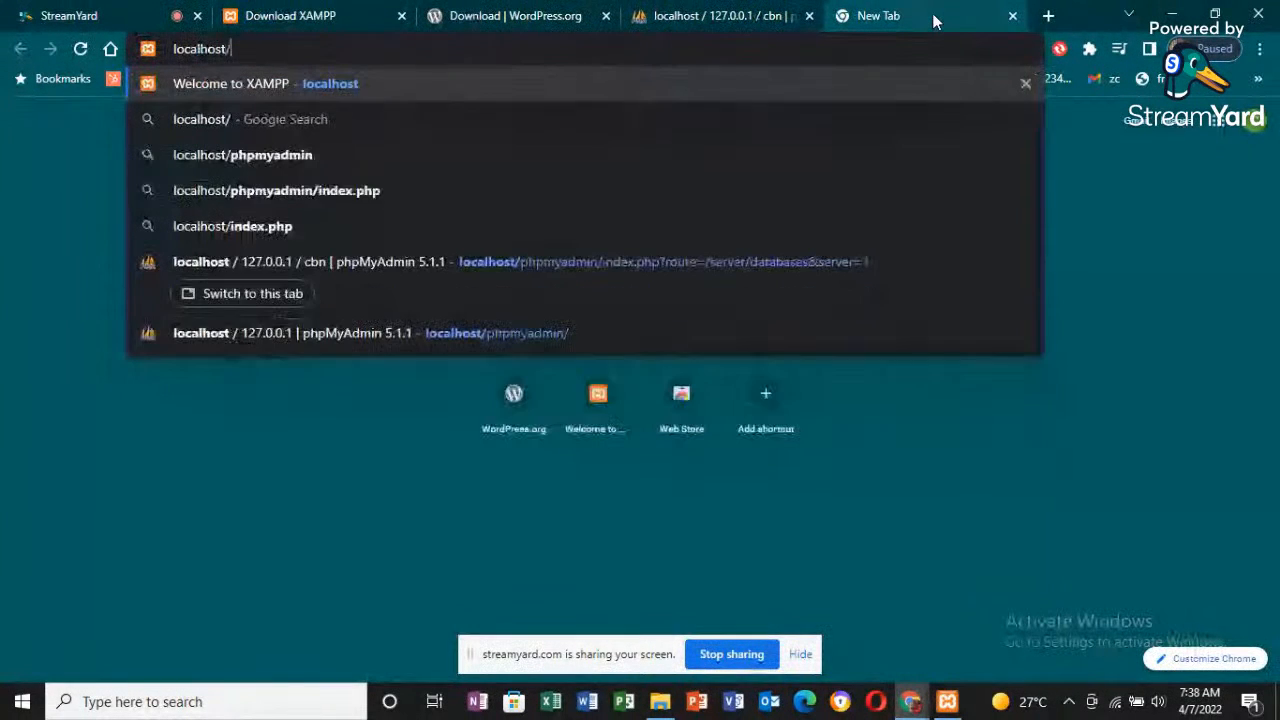
pyautogui.write('cbn')
pyautogui.press('BackSpace')
pyautogui.write('bn')
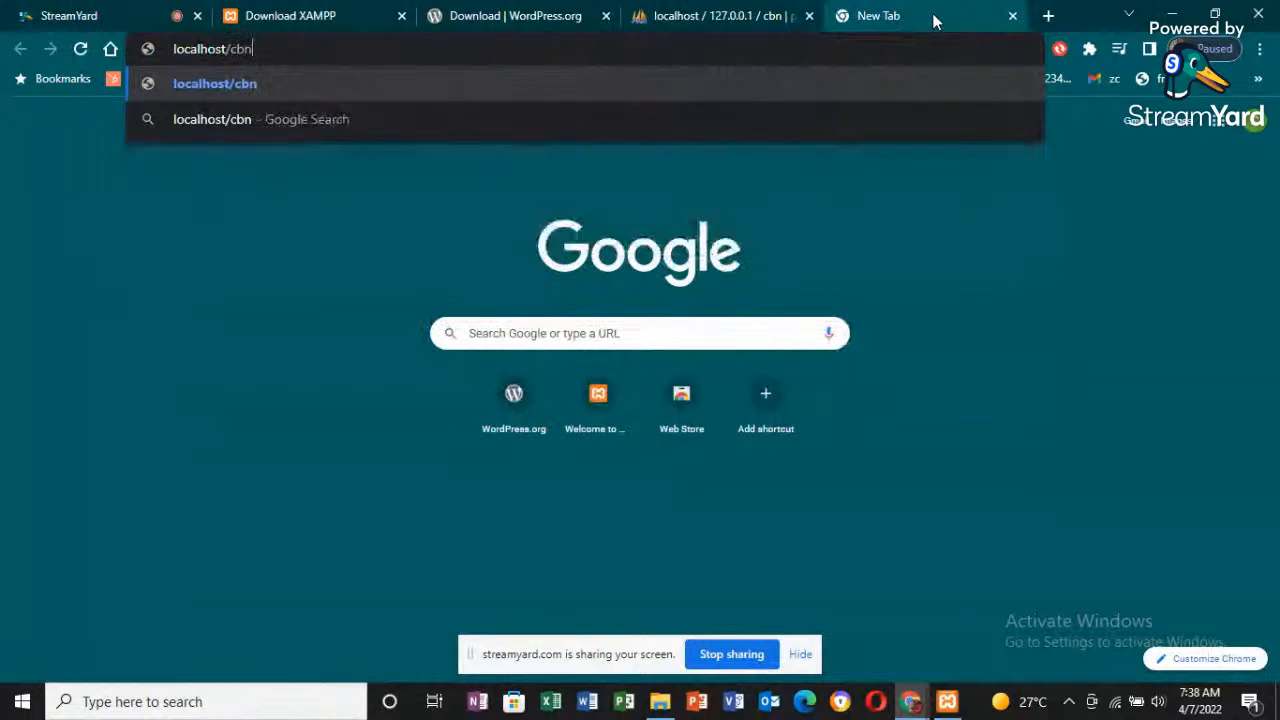
pyautogui.press('Return')
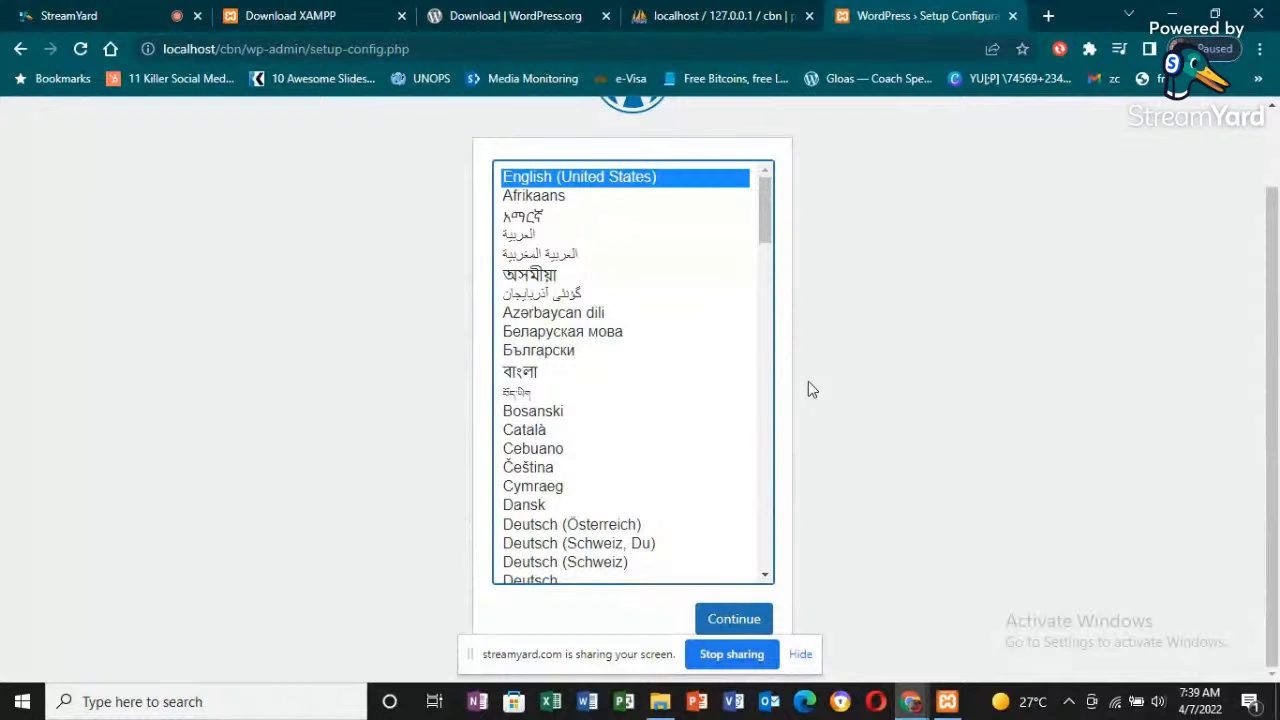
# - Check the XAMPP Control Panel, return to Chrome, and continue the WordPress setup in English (United States) to the database connection form
pyautogui.click(920, 701)
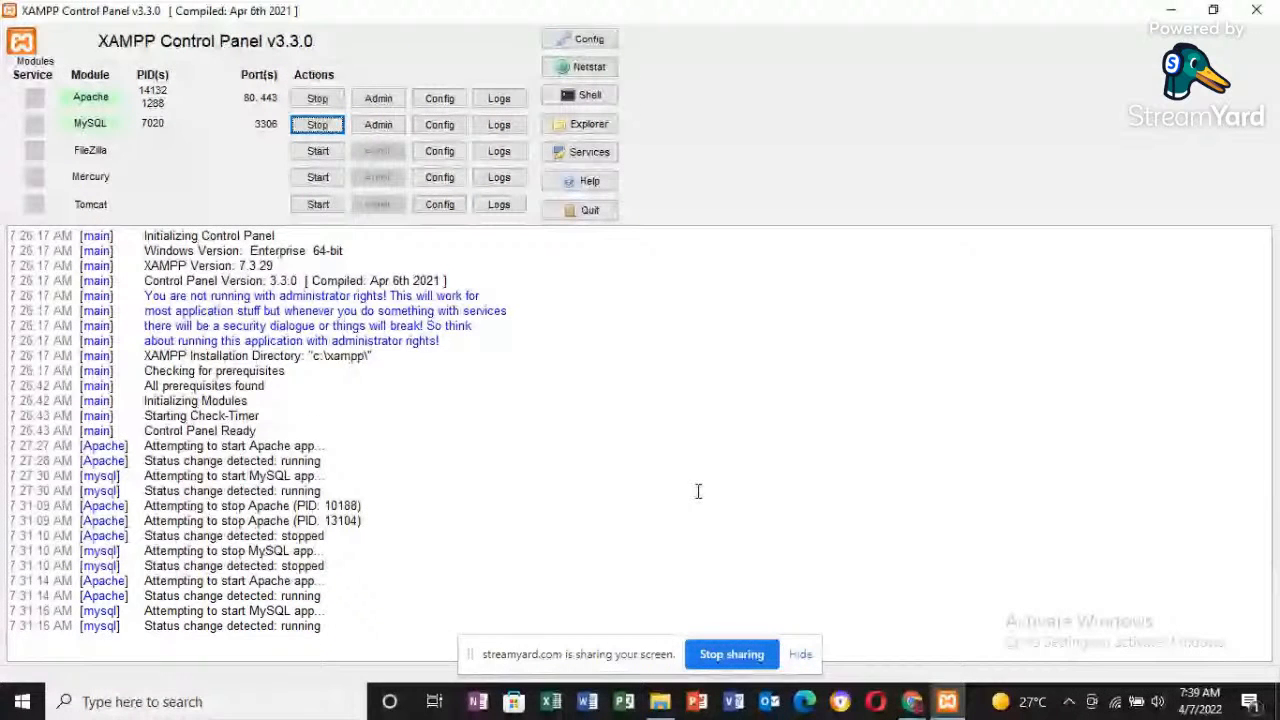
pyautogui.hotkey('alt', 'Tab')
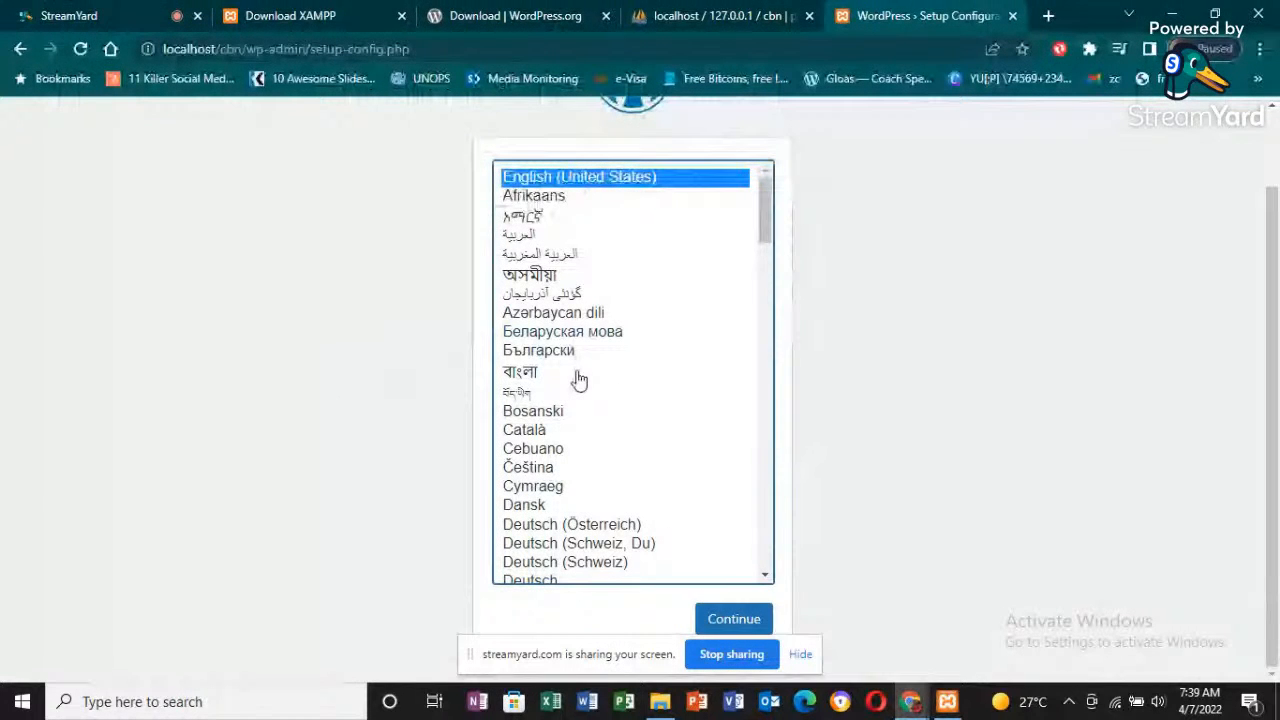
pyautogui.click(733, 620)
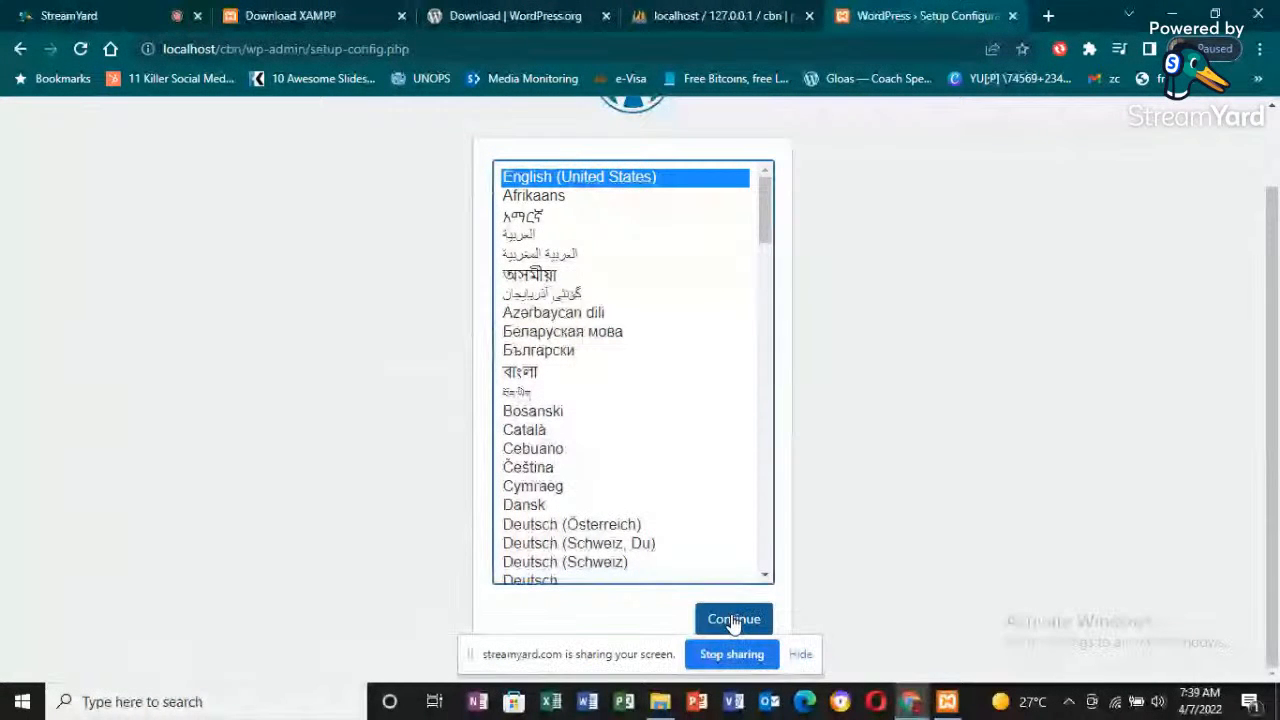
pyautogui.click(733, 620)
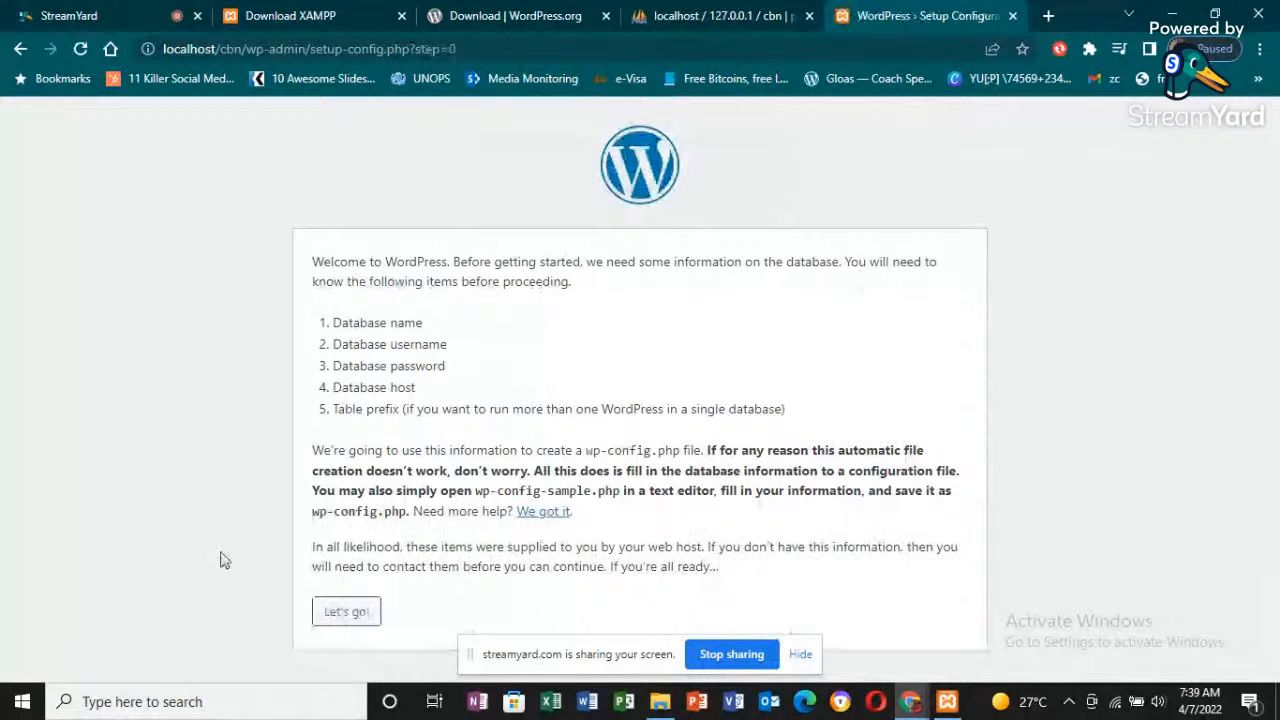
pyautogui.click(363, 612)
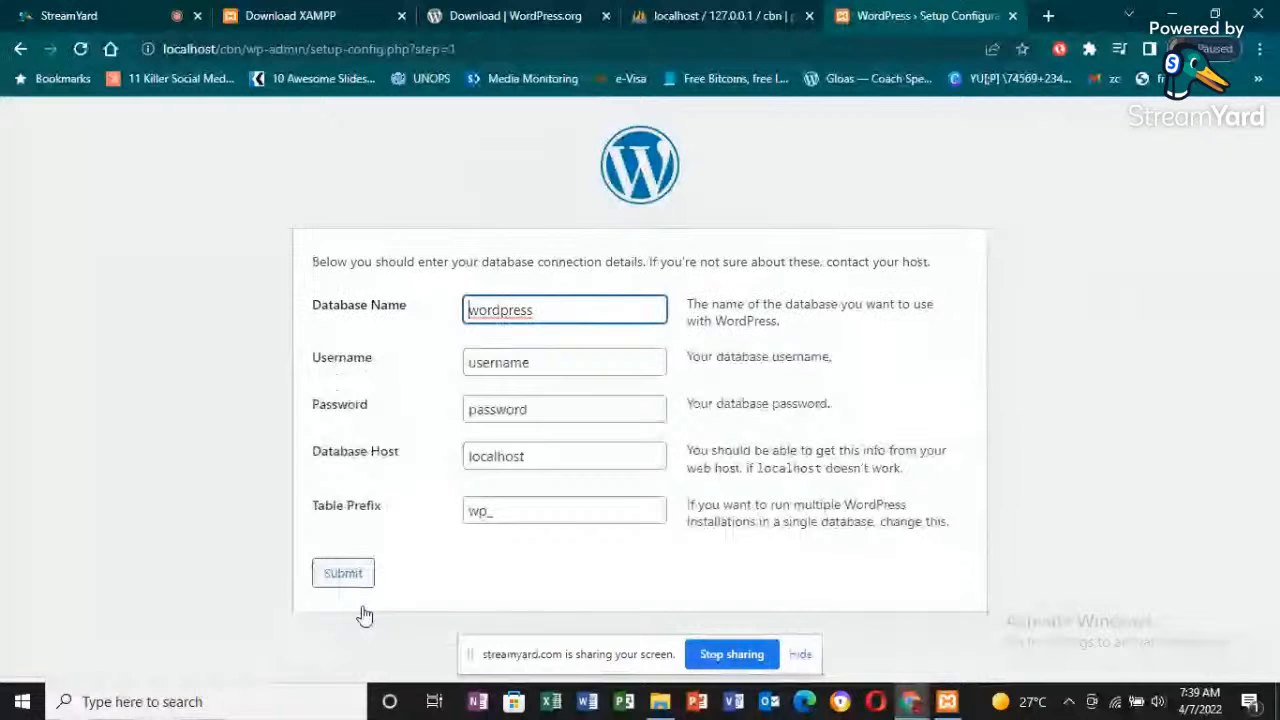
# - Fill in the database connection details with database name cbn and username root, and empty the password field
pyautogui.hotkey('ctrl', 'a')
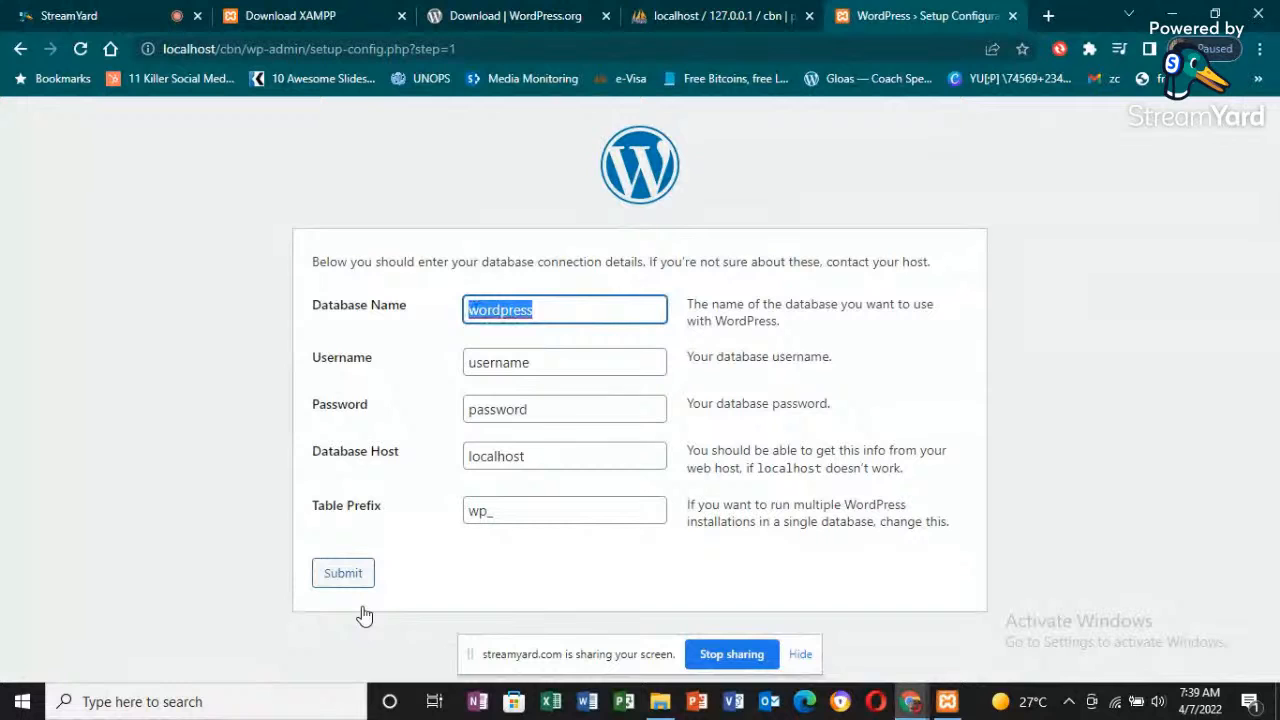
pyautogui.write('cbn')
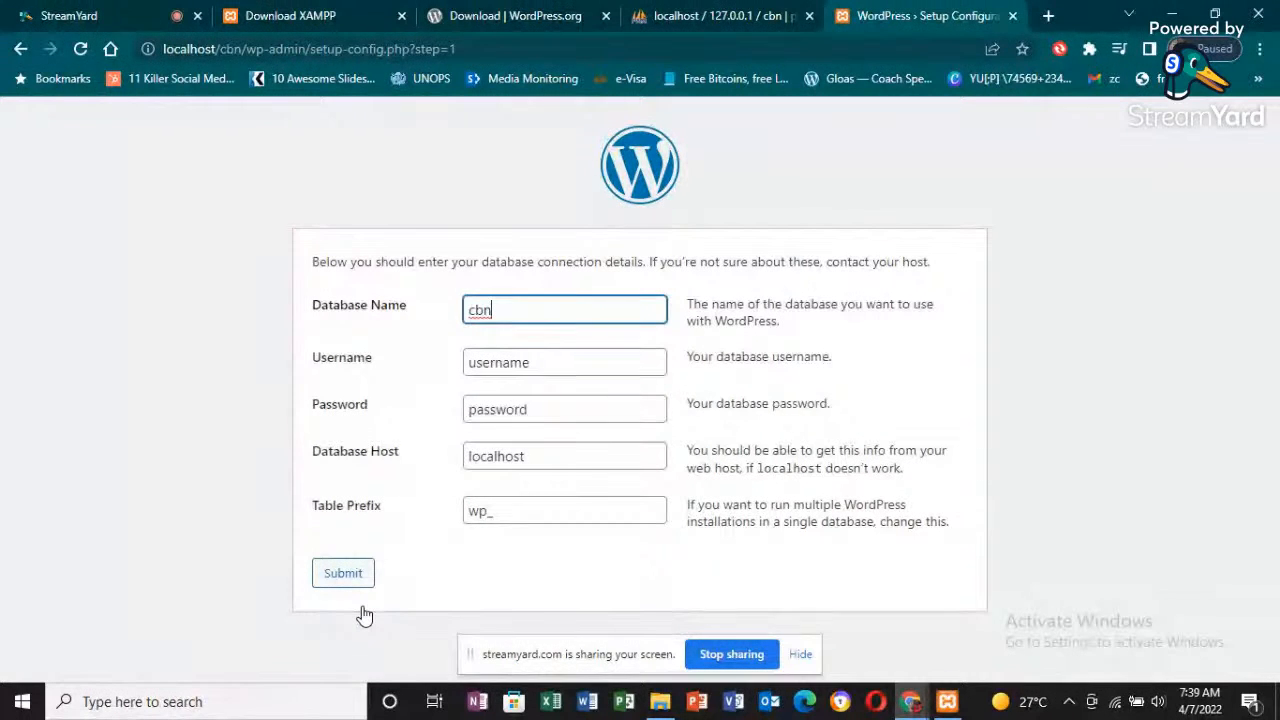
pyautogui.press('Tab')
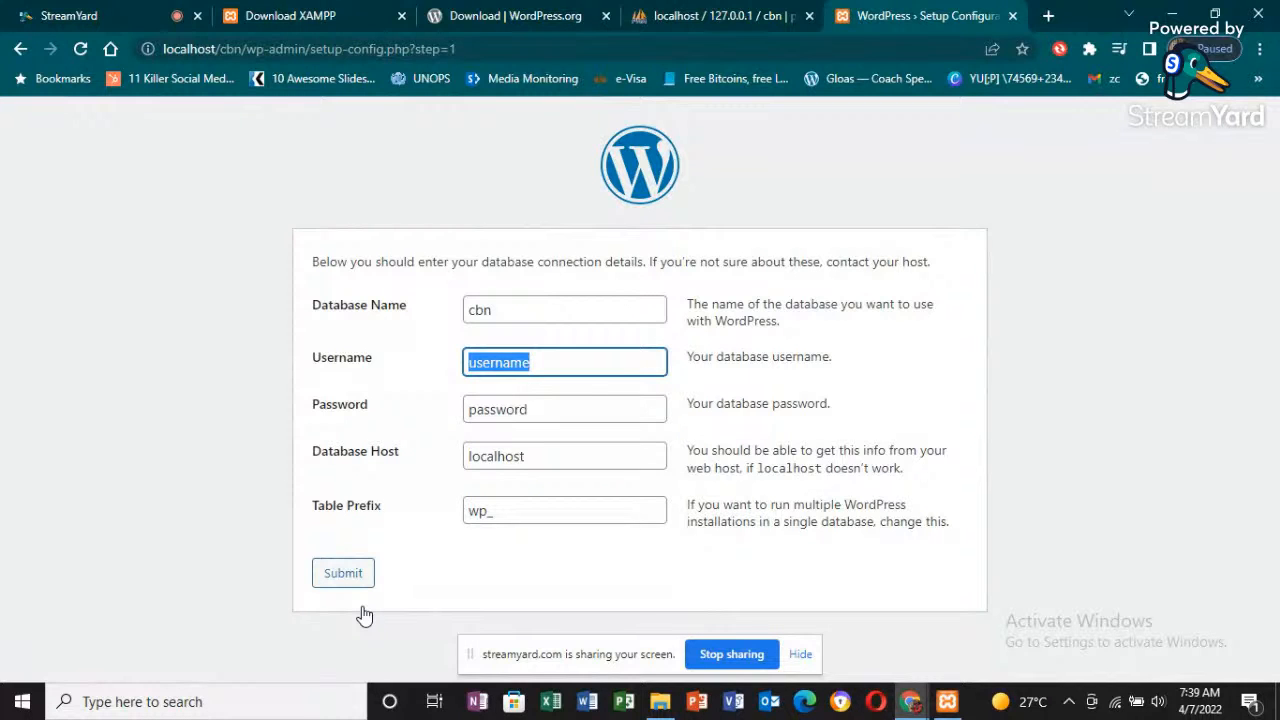
pyautogui.write('r')
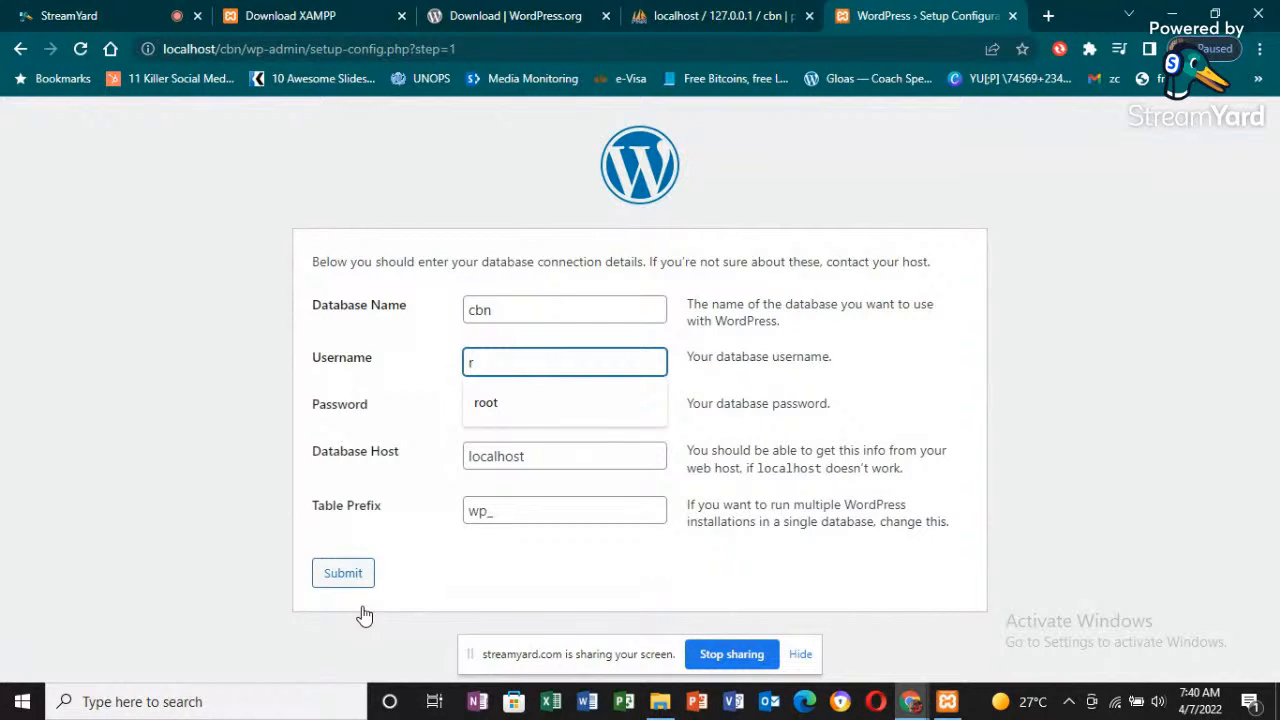
pyautogui.press('Down')
pyautogui.press('Return')
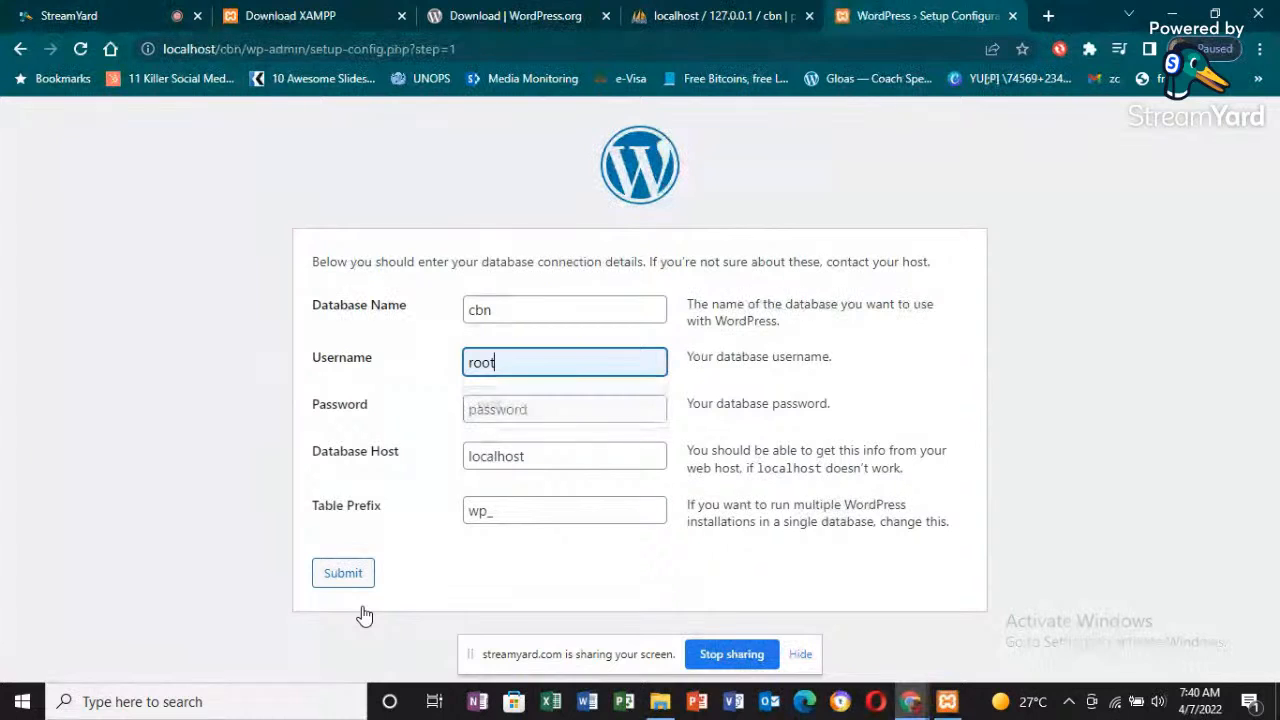
pyautogui.press('Tab')
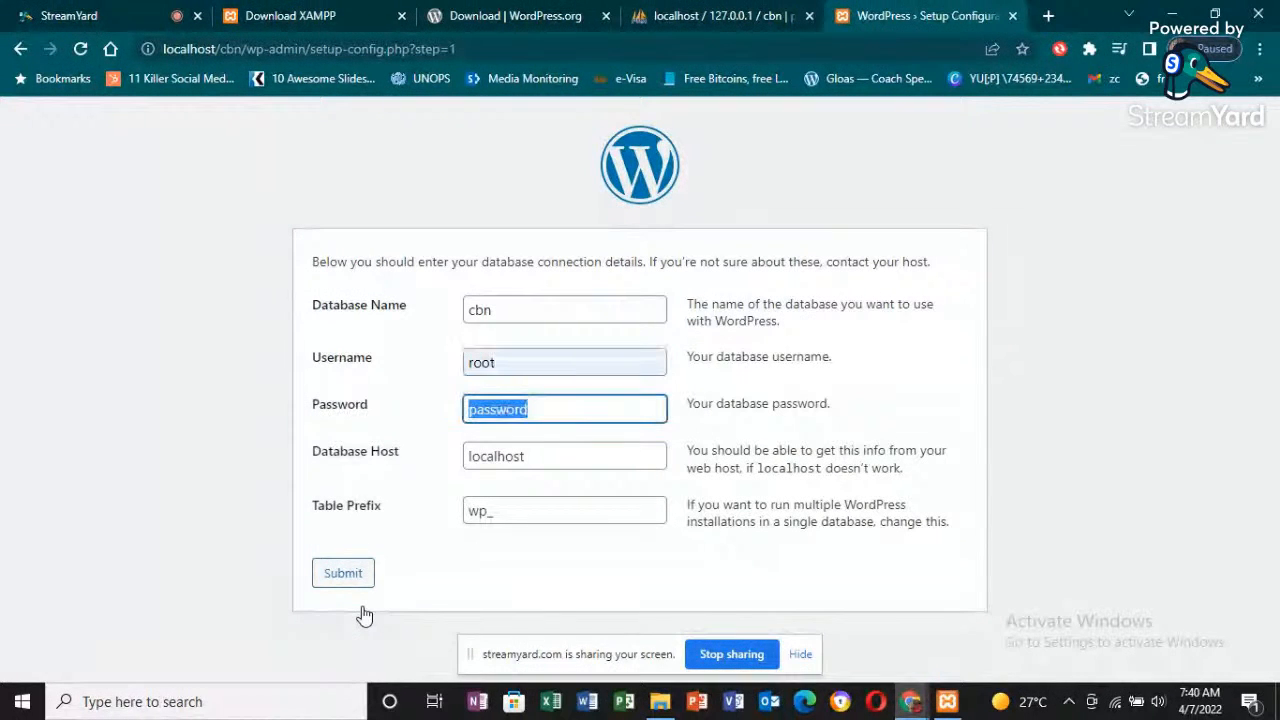
pyautogui.press('BackSpace')
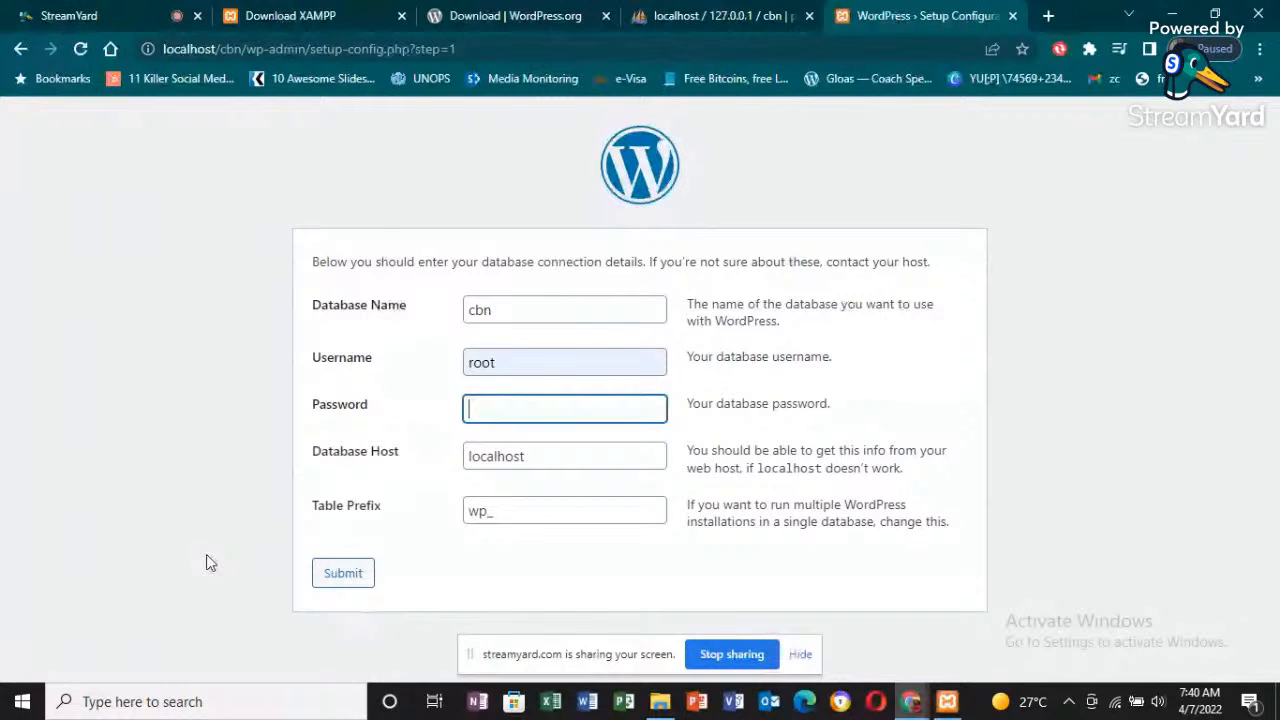
# - Recheck the database name, username and empty password fields, submit the database connection details, and run the WordPress installation
pyautogui.click(608, 364)
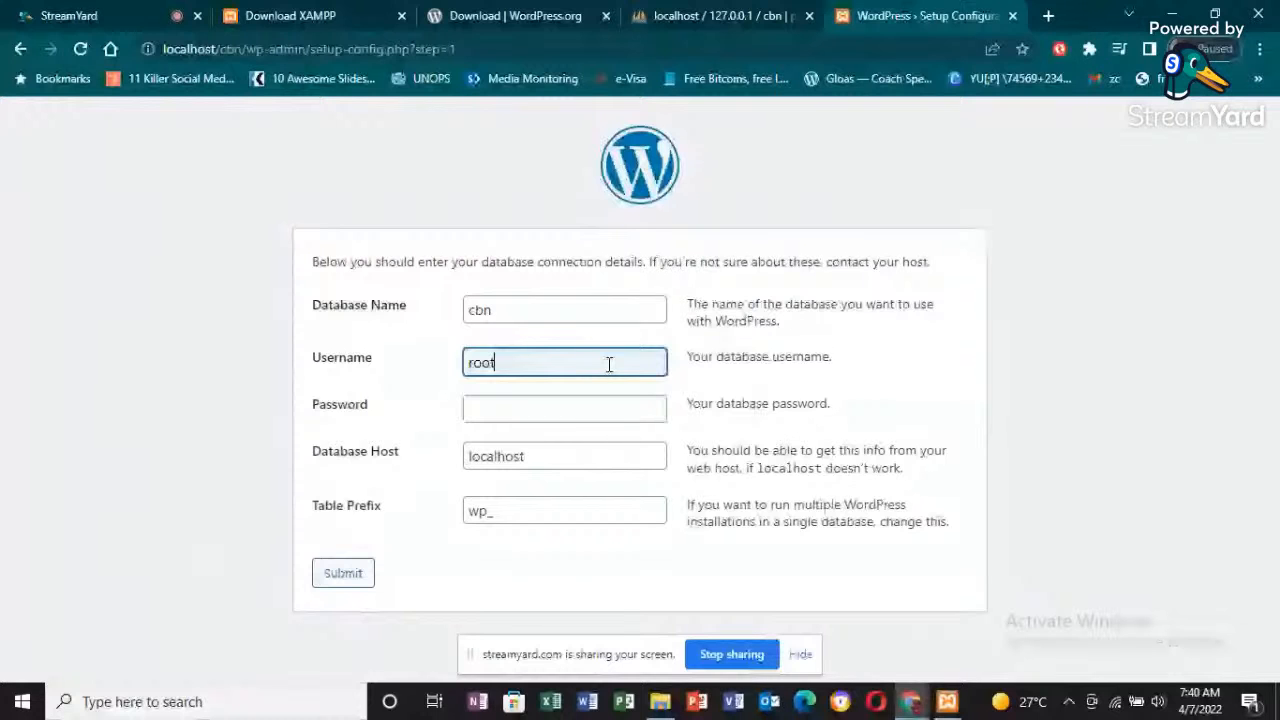
pyautogui.click(557, 410)
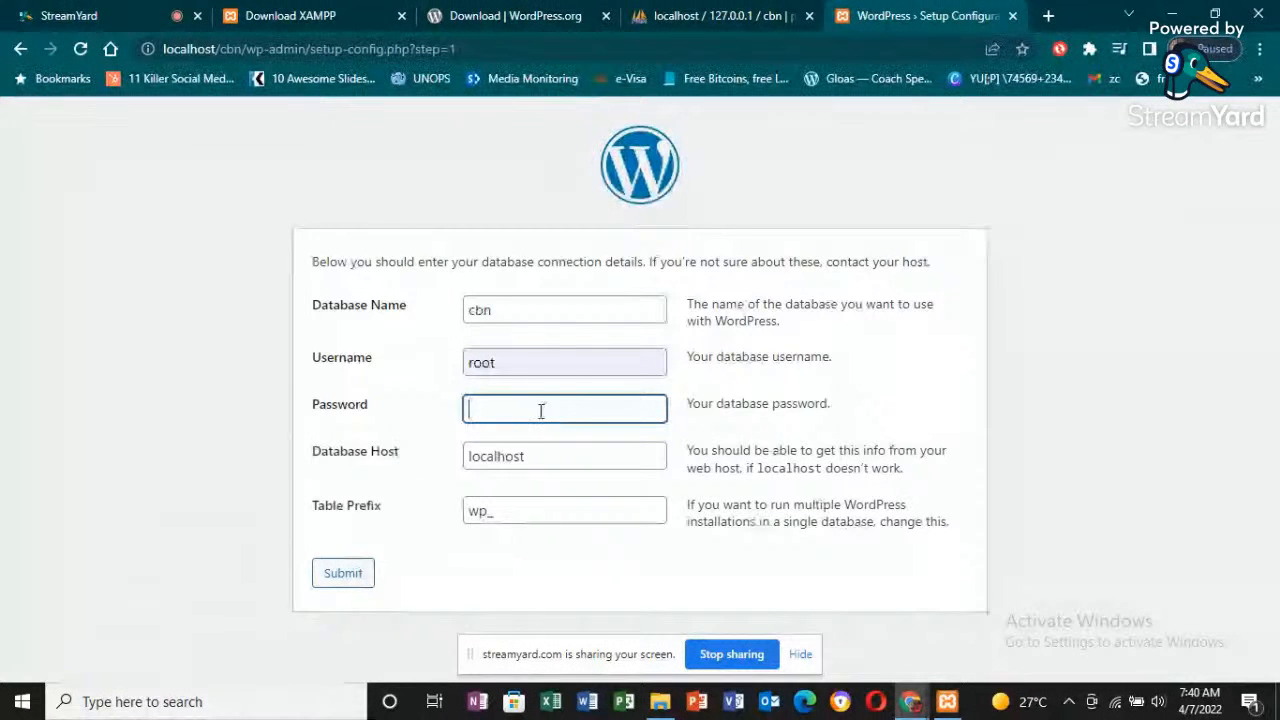
pyautogui.click(514, 311)
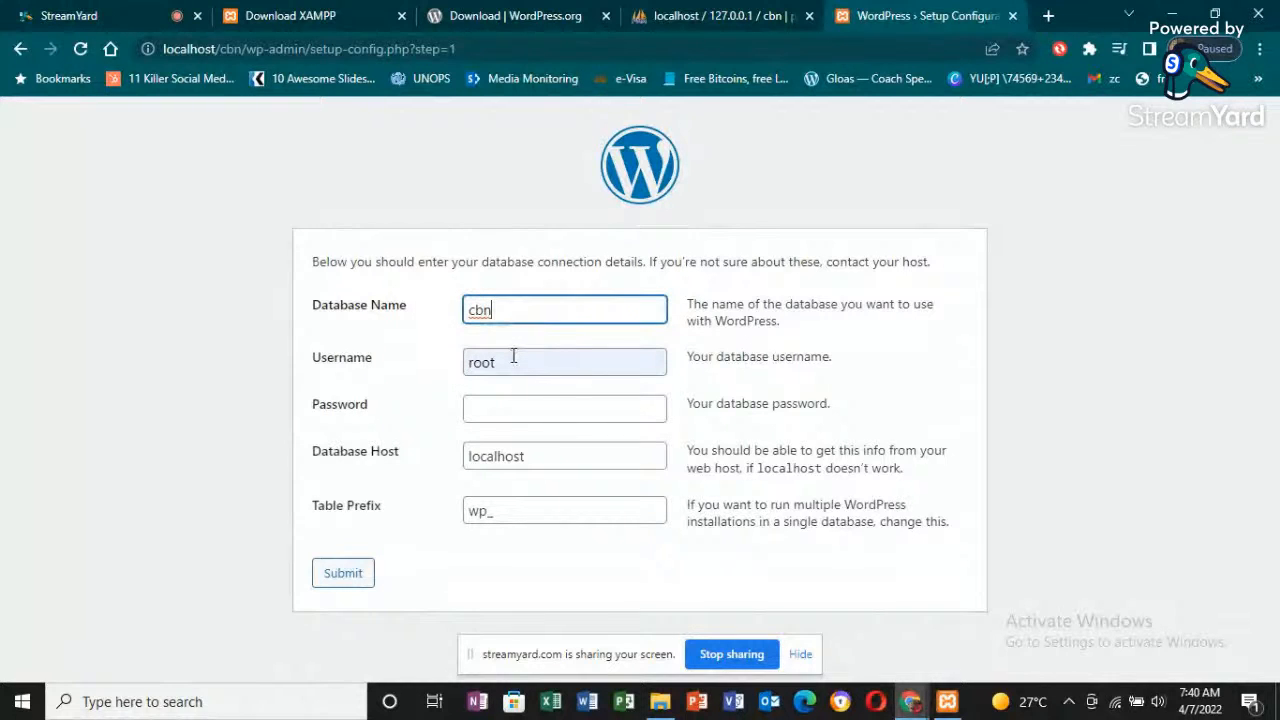
pyautogui.click(563, 364)
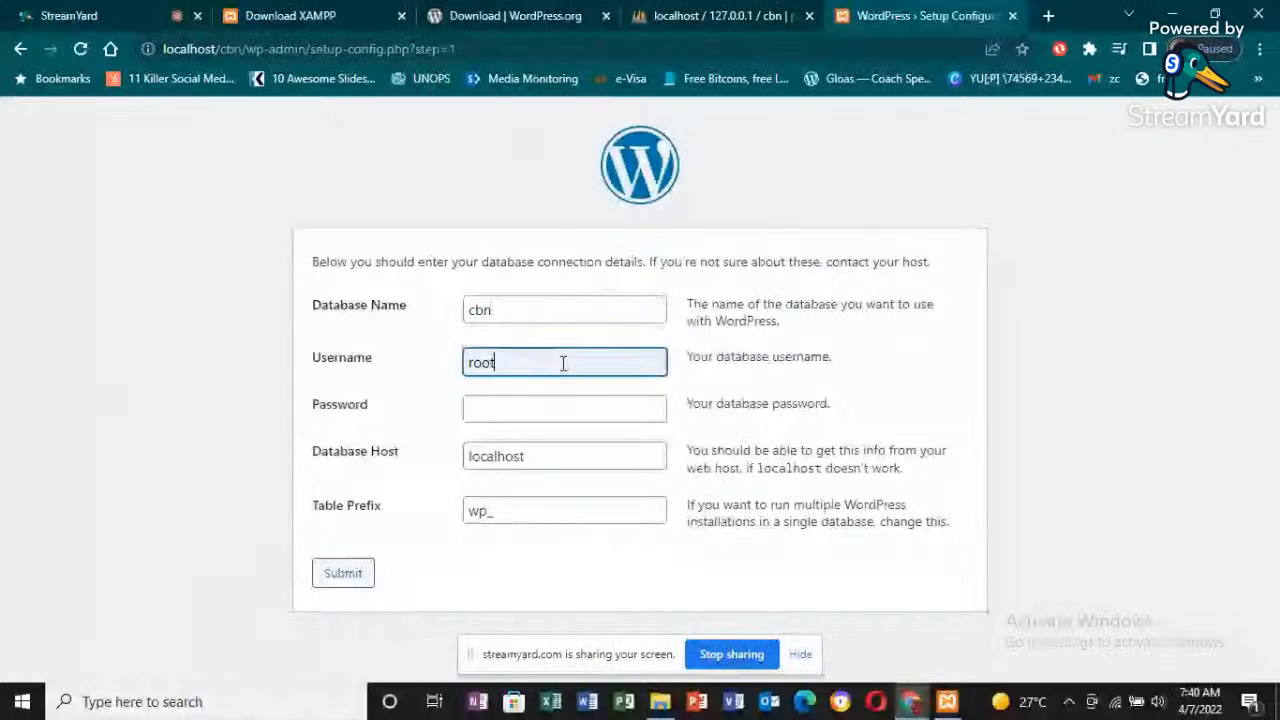
pyautogui.click(491, 412)
pyautogui.click(362, 570)
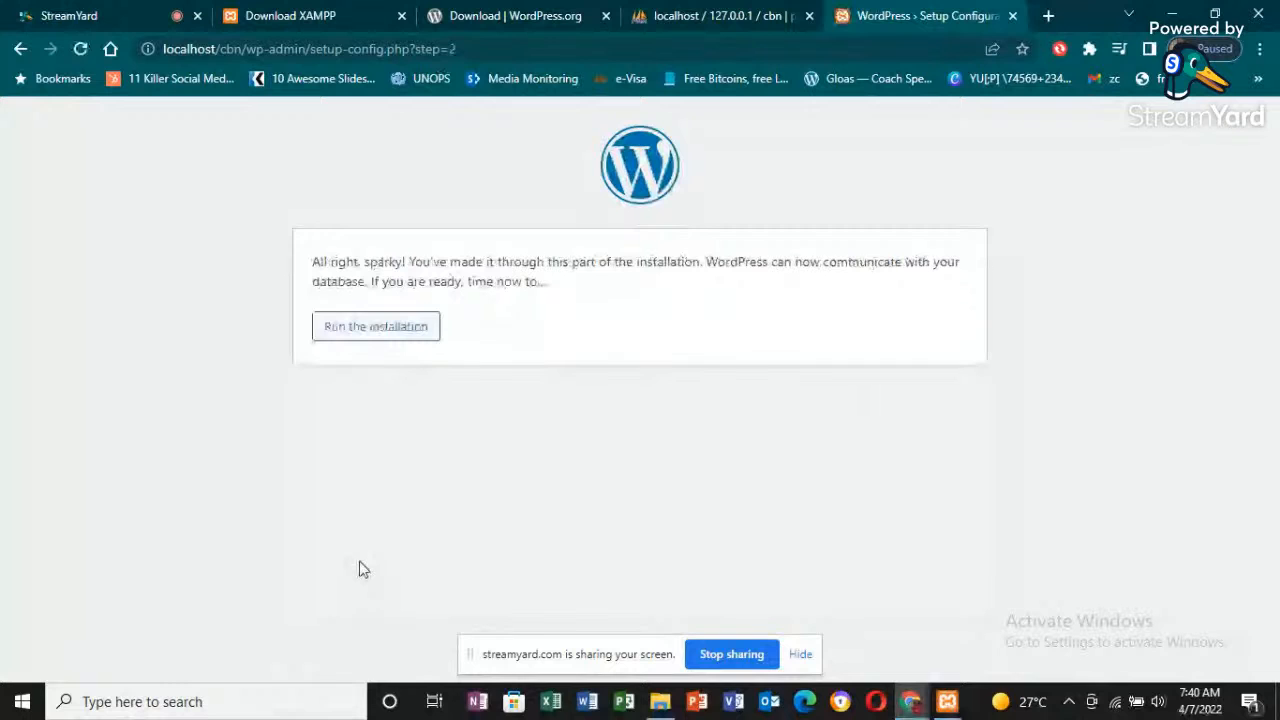
pyautogui.click(370, 326)
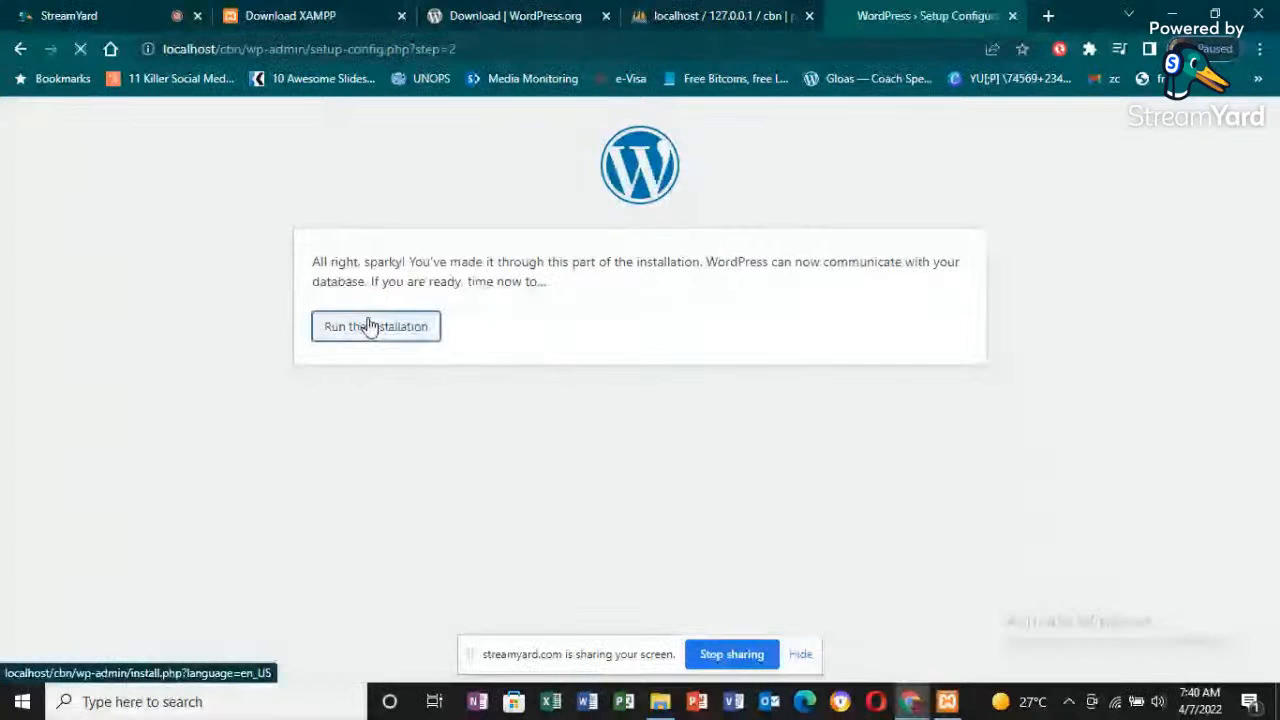
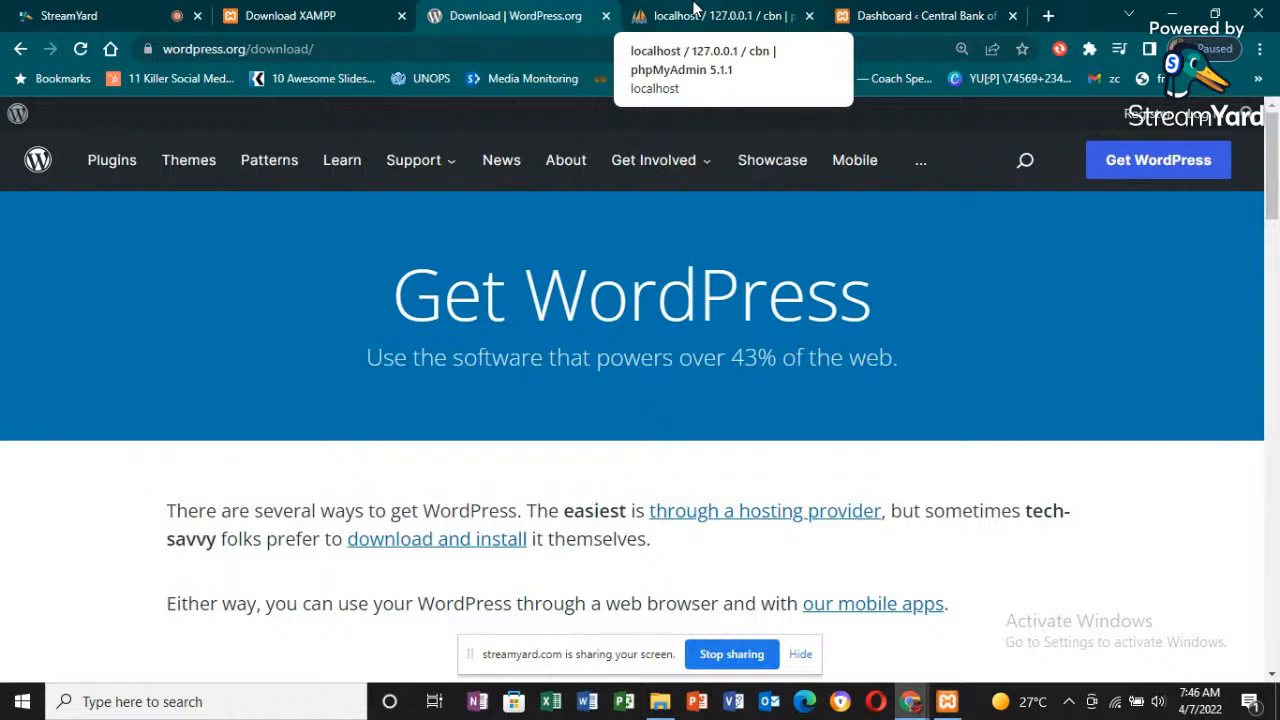
# - Return to the WordPress dashboard of the cbn site and review the installed themes, the installed plugins and the user list
pyautogui.click(695, 12)
pyautogui.click(908, 12)
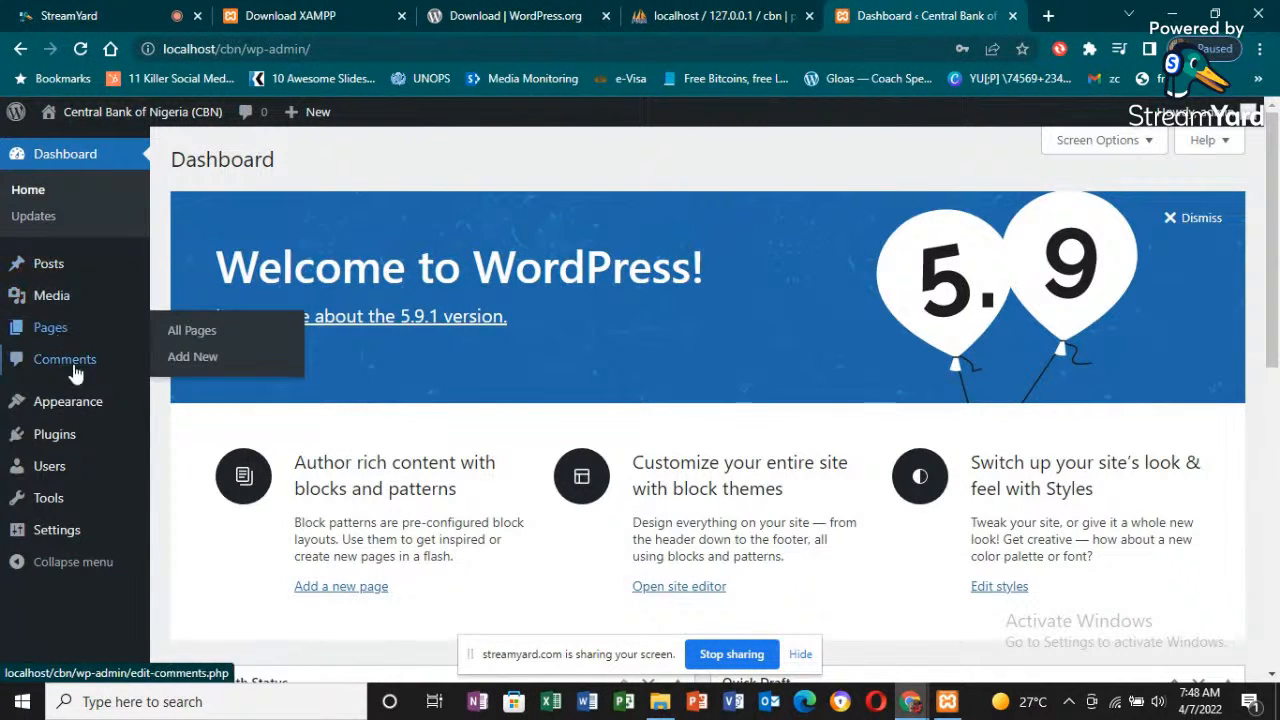
pyautogui.moveTo(100, 413)
pyautogui.click(232, 402)
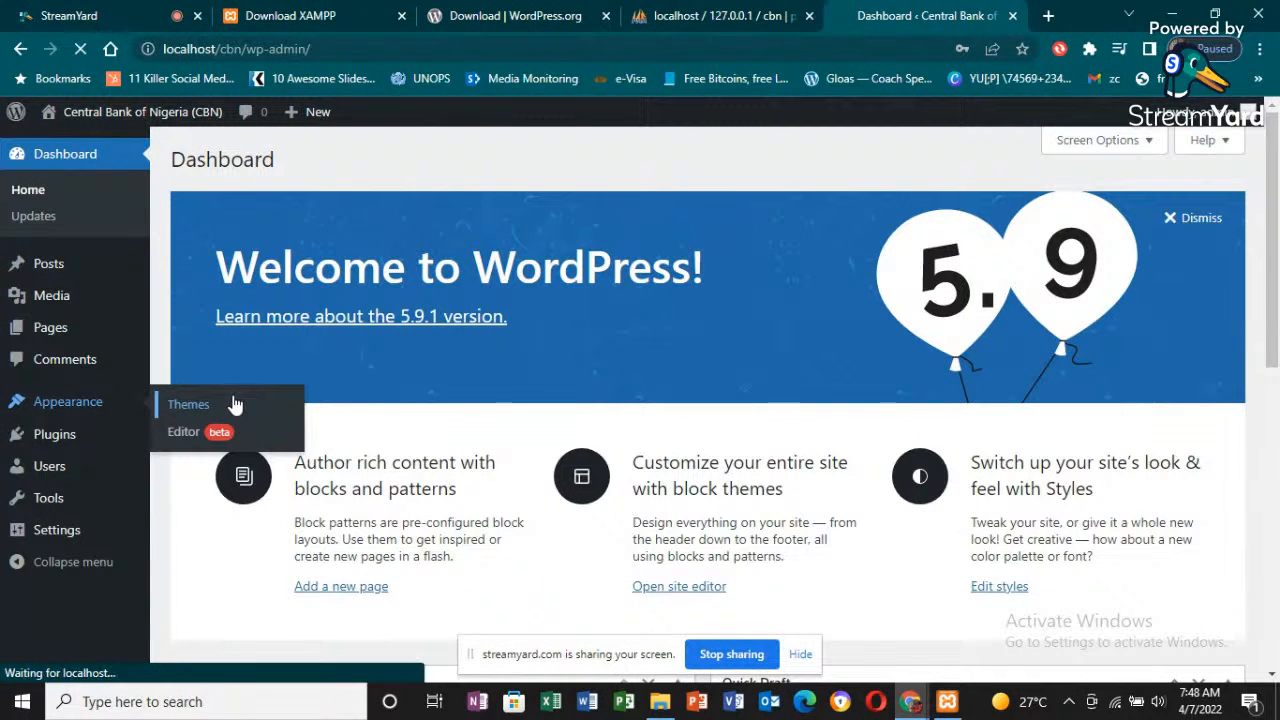
pyautogui.moveTo(62, 438)
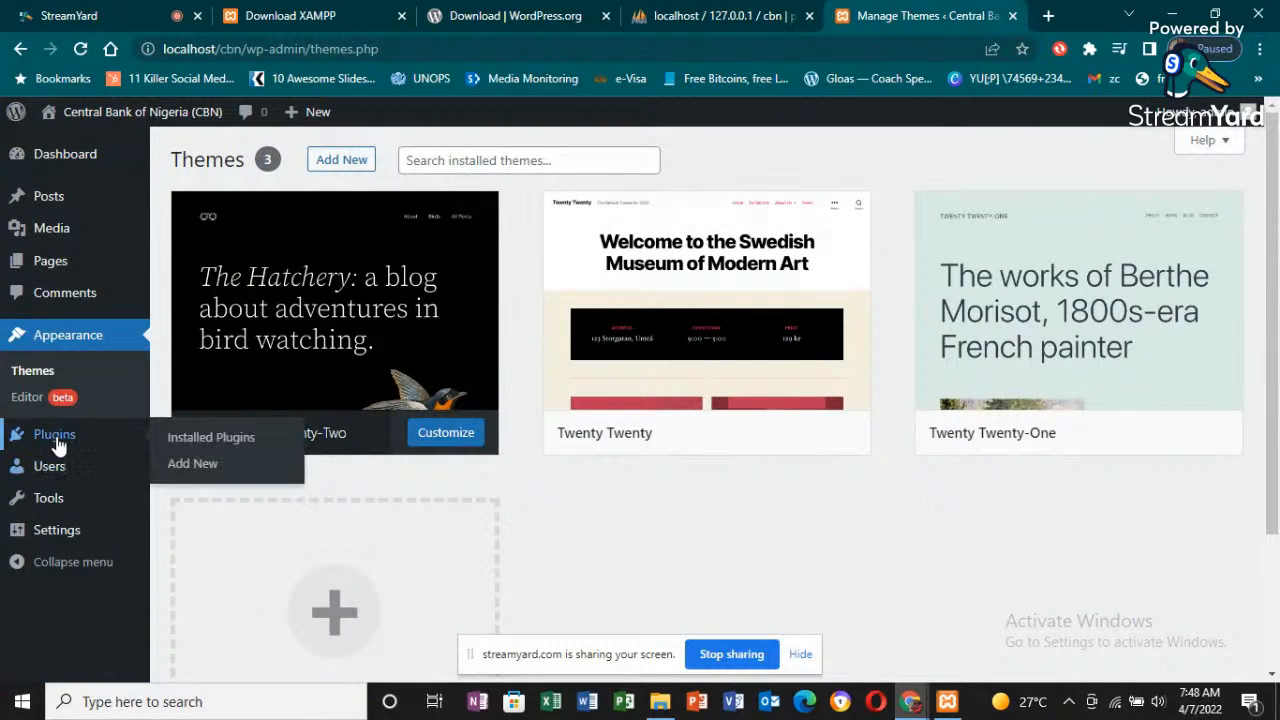
pyautogui.click(58, 444)
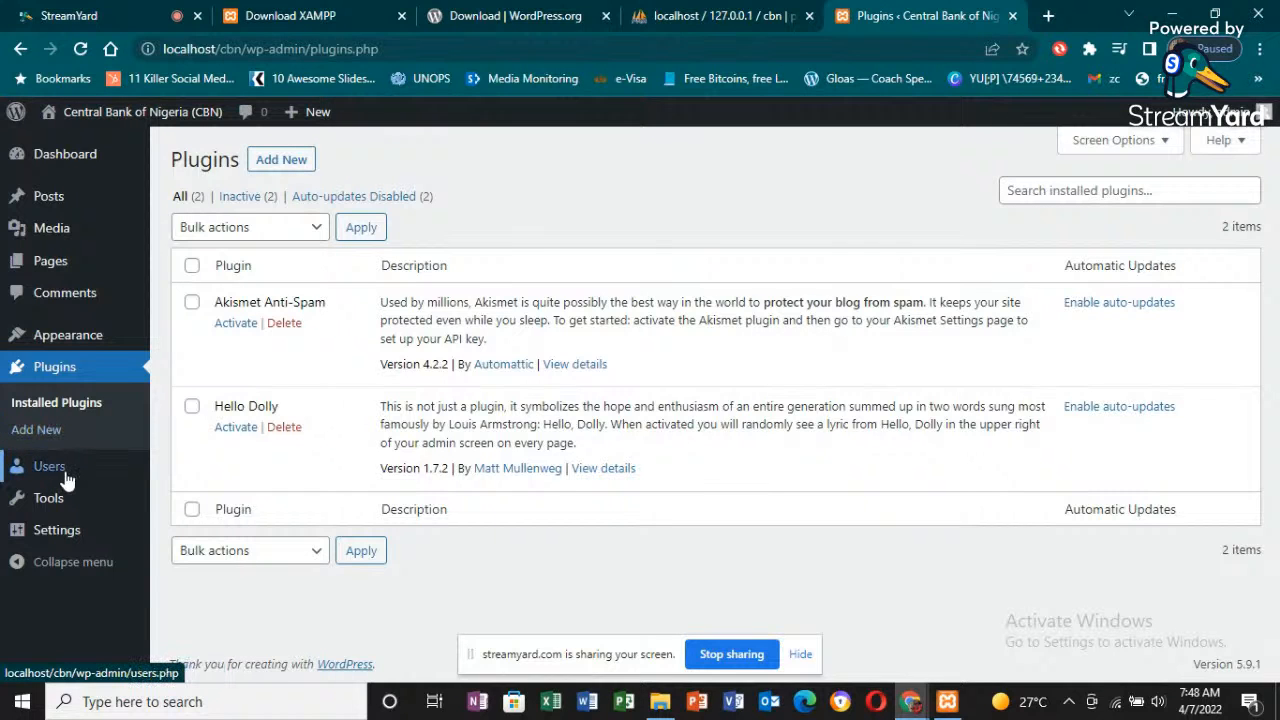
pyautogui.click(57, 476)
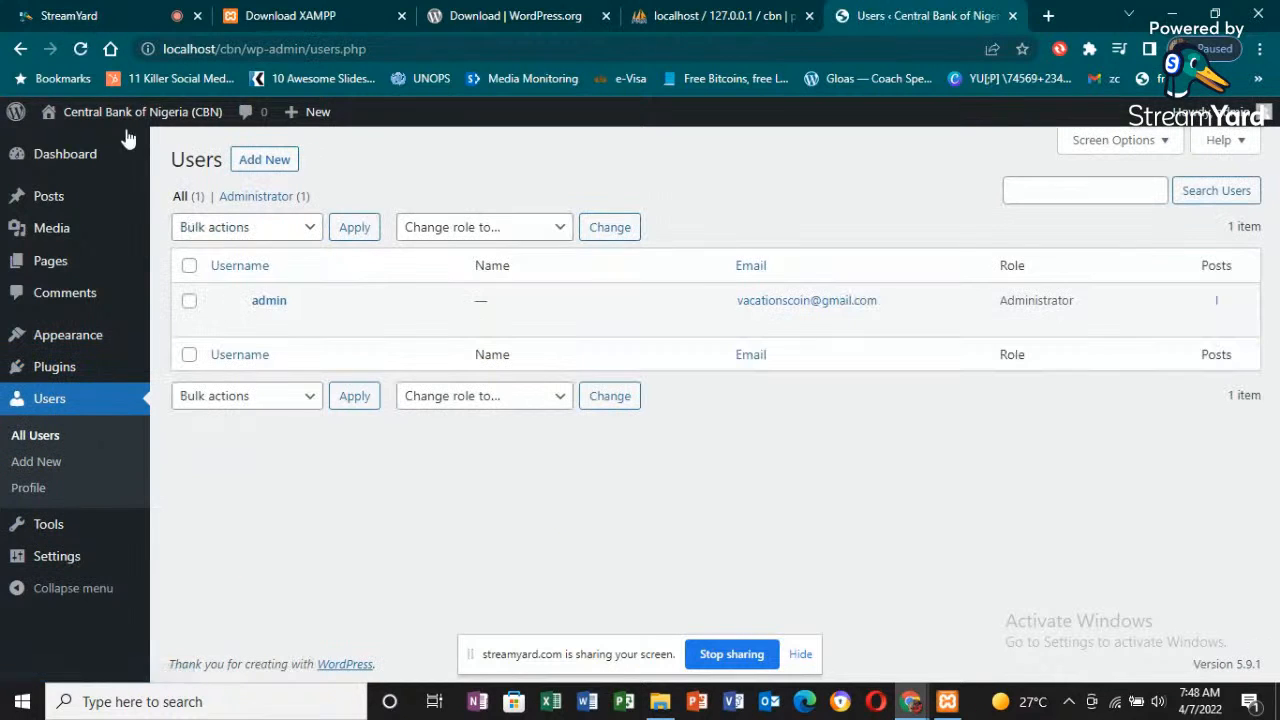
# - Load the site's public homepage at localhost/cbn in a new browser tab and look through the page
pyautogui.moveTo(100, 115)
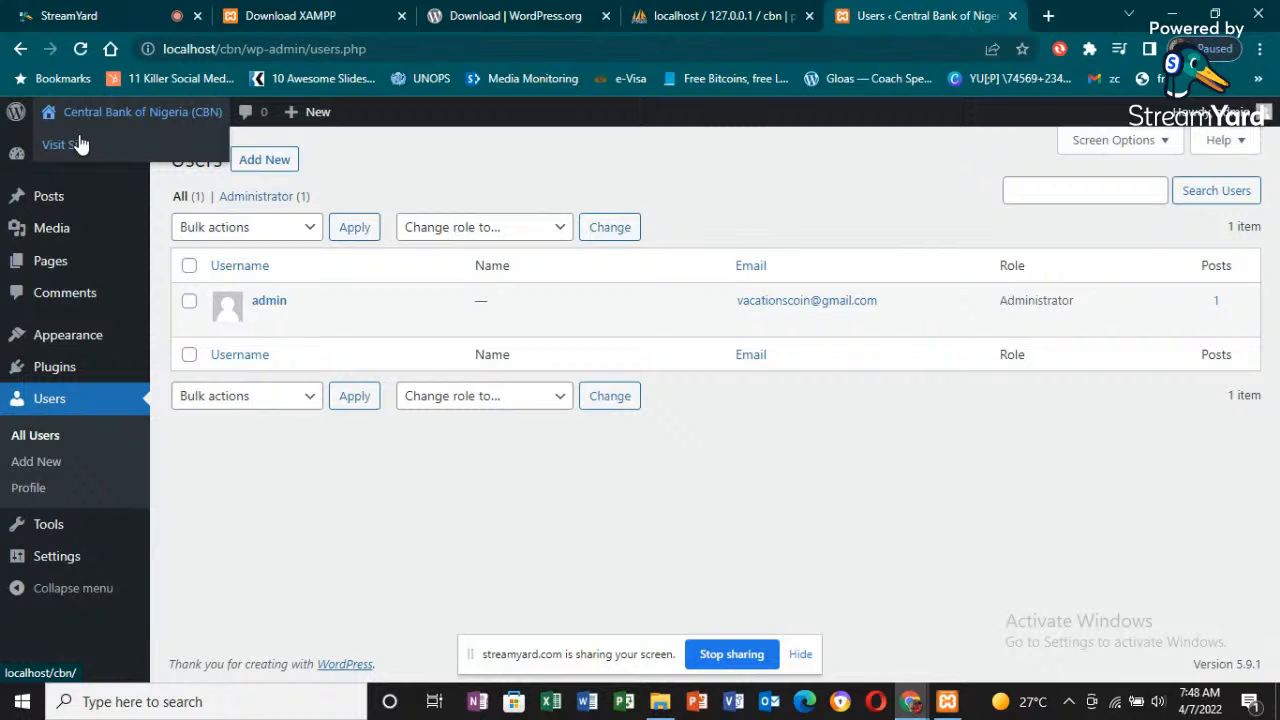
pyautogui.rightClick(81, 147)
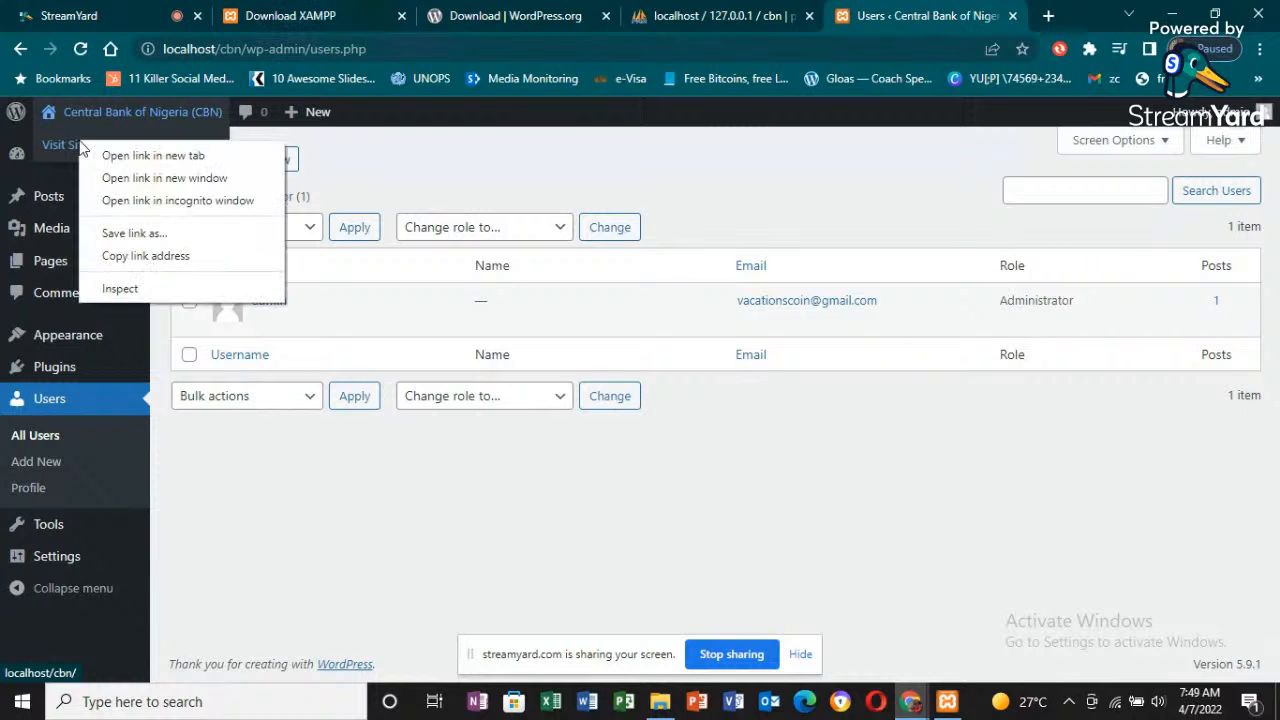
pyautogui.click(1063, 24)
pyautogui.click(1063, 24)
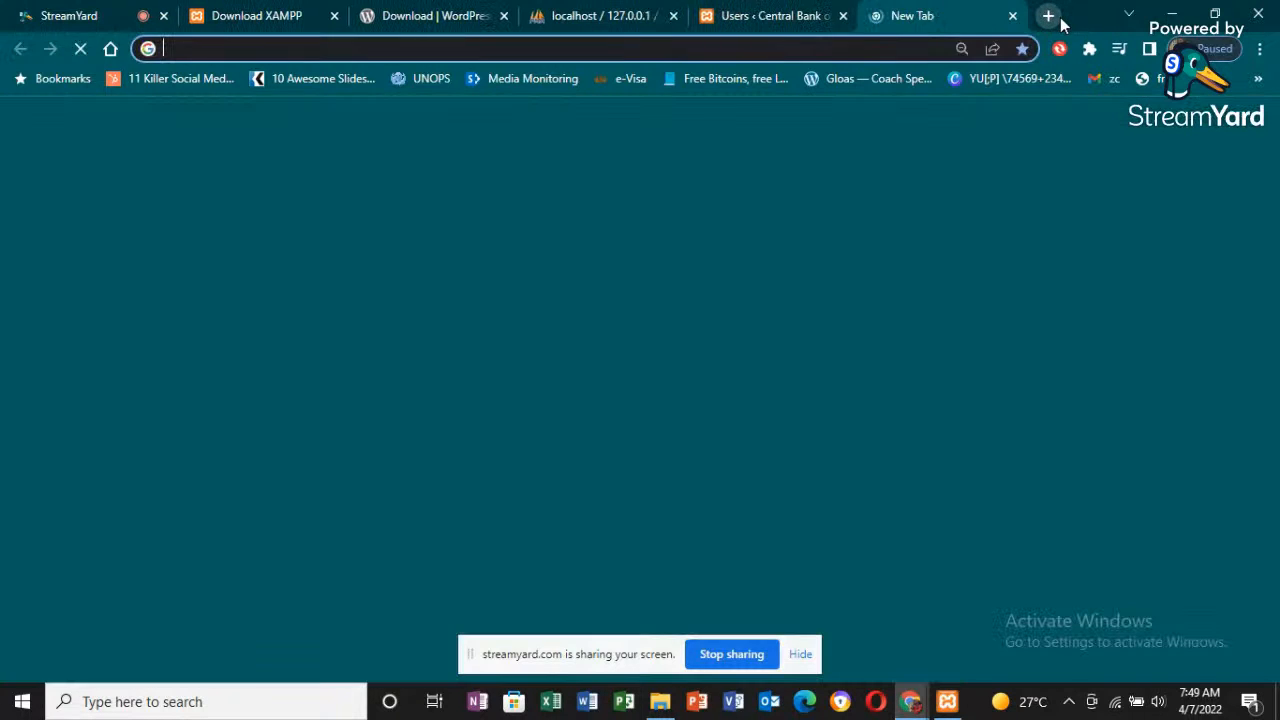
pyautogui.write('localhost/')
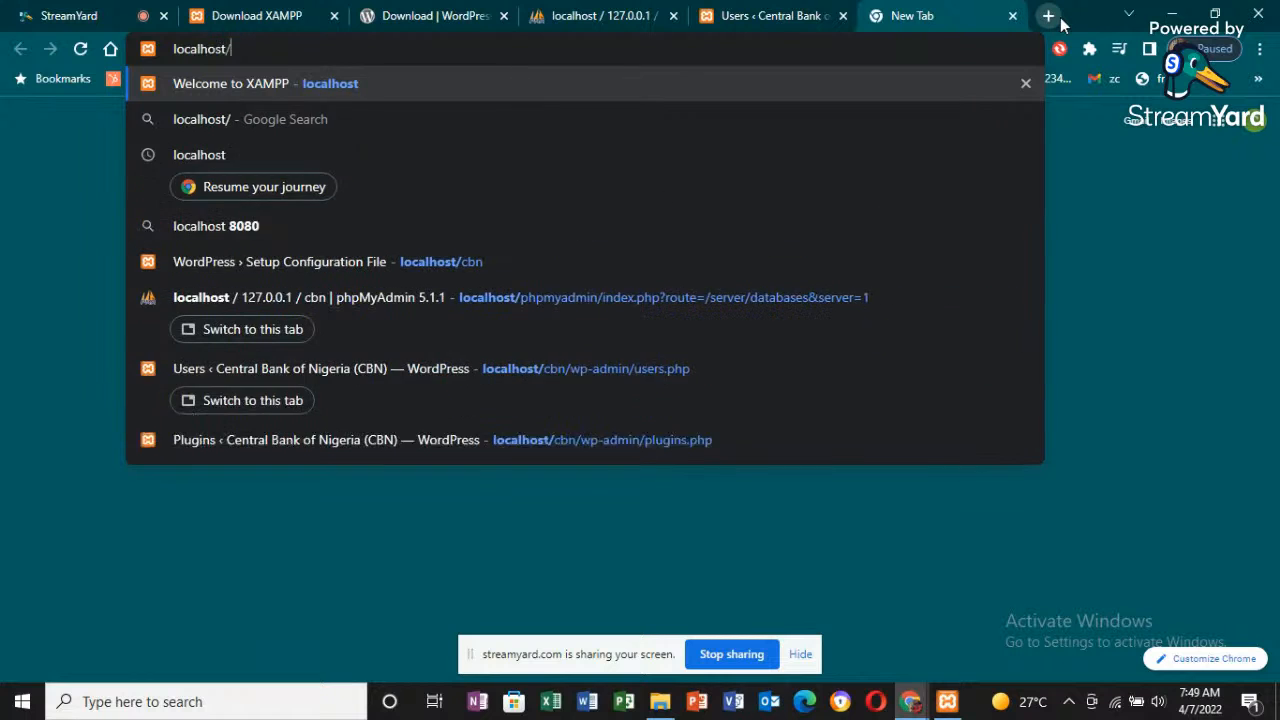
pyautogui.write('cbn')
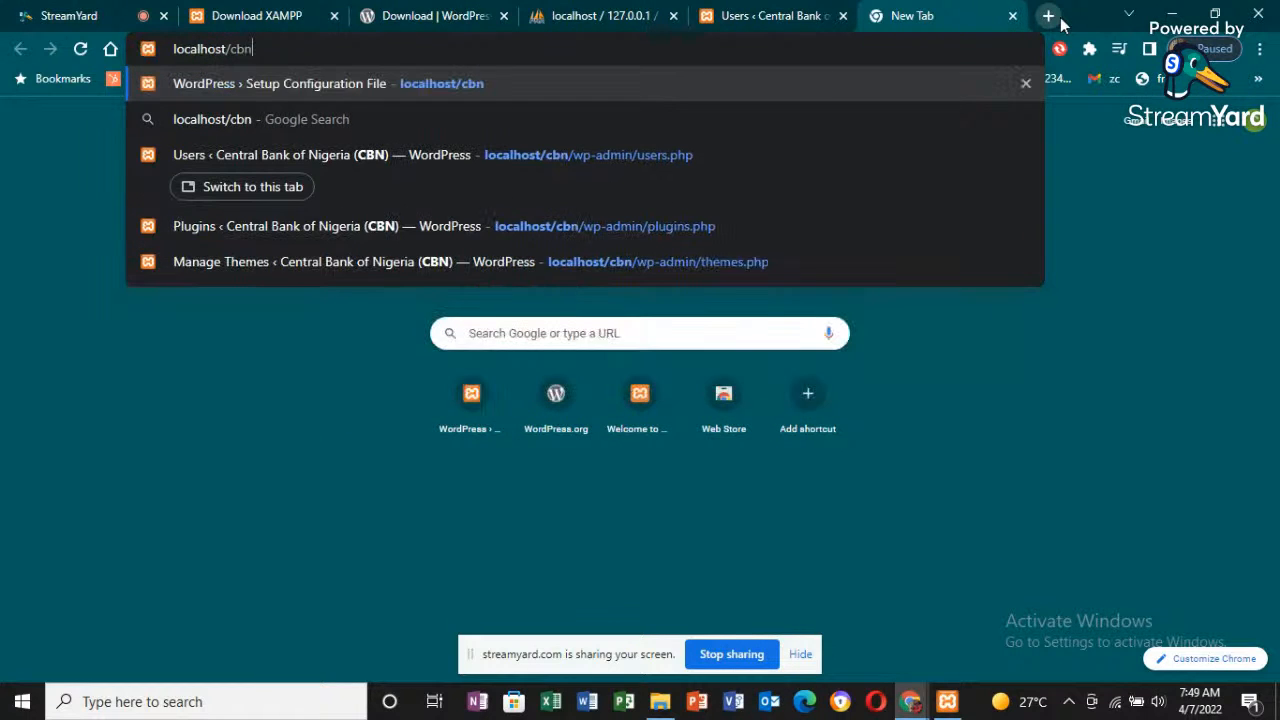
pyautogui.press('Return')
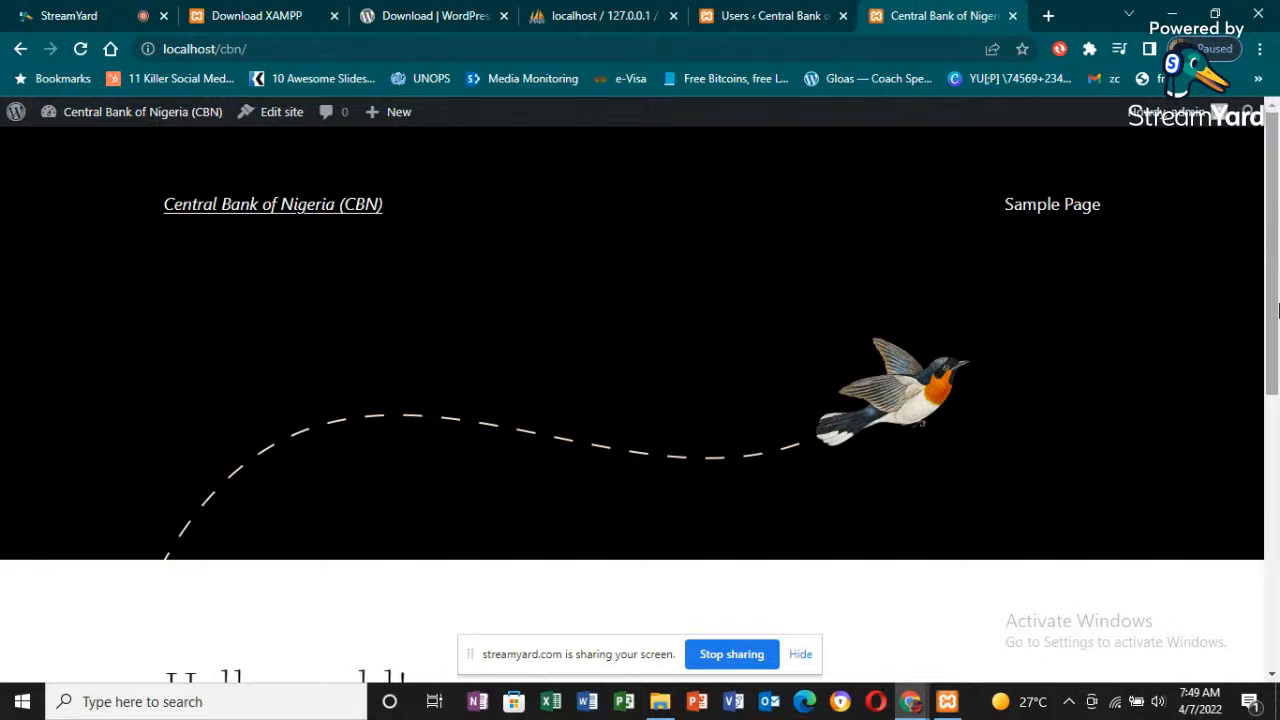
pyautogui.moveTo(1277, 310); pyautogui.dragTo(1277, 435)
pyautogui.moveTo(1276, 530); pyautogui.dragTo(1276, 342)
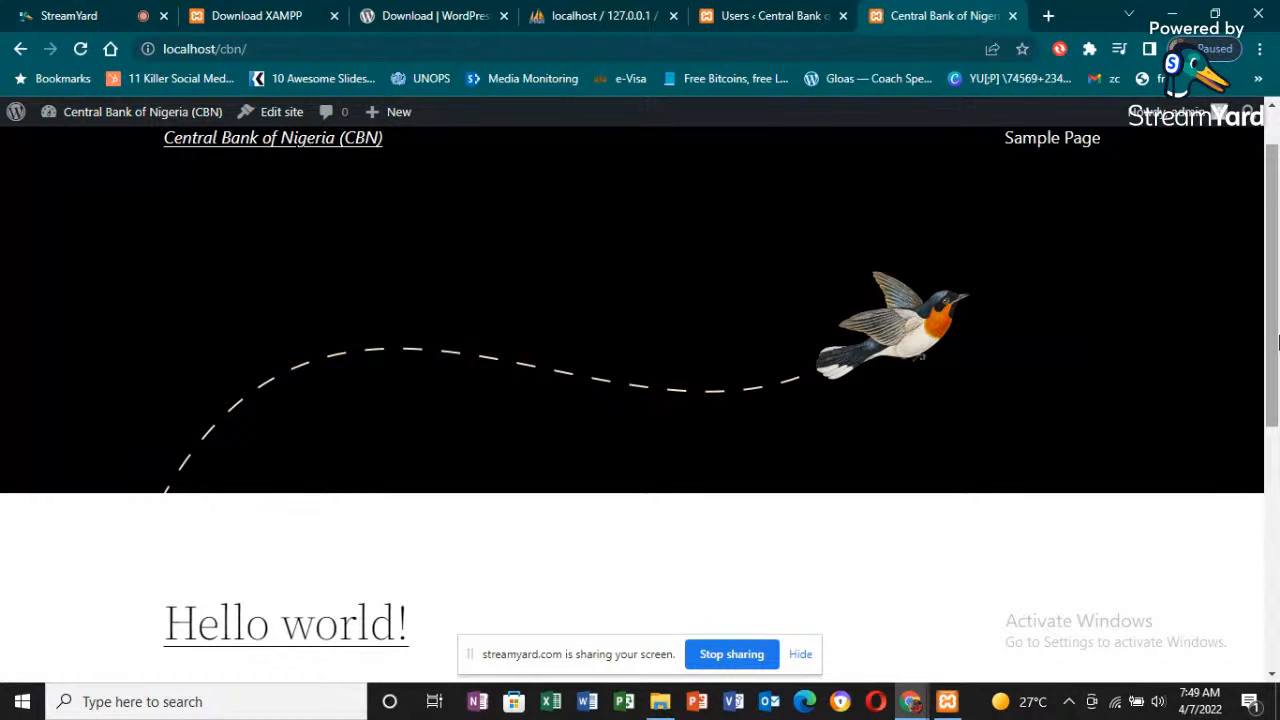
# - Enter the address localhost/cbn again to reload the public homepage, and examine its header and first post
pyautogui.click(547, 45)
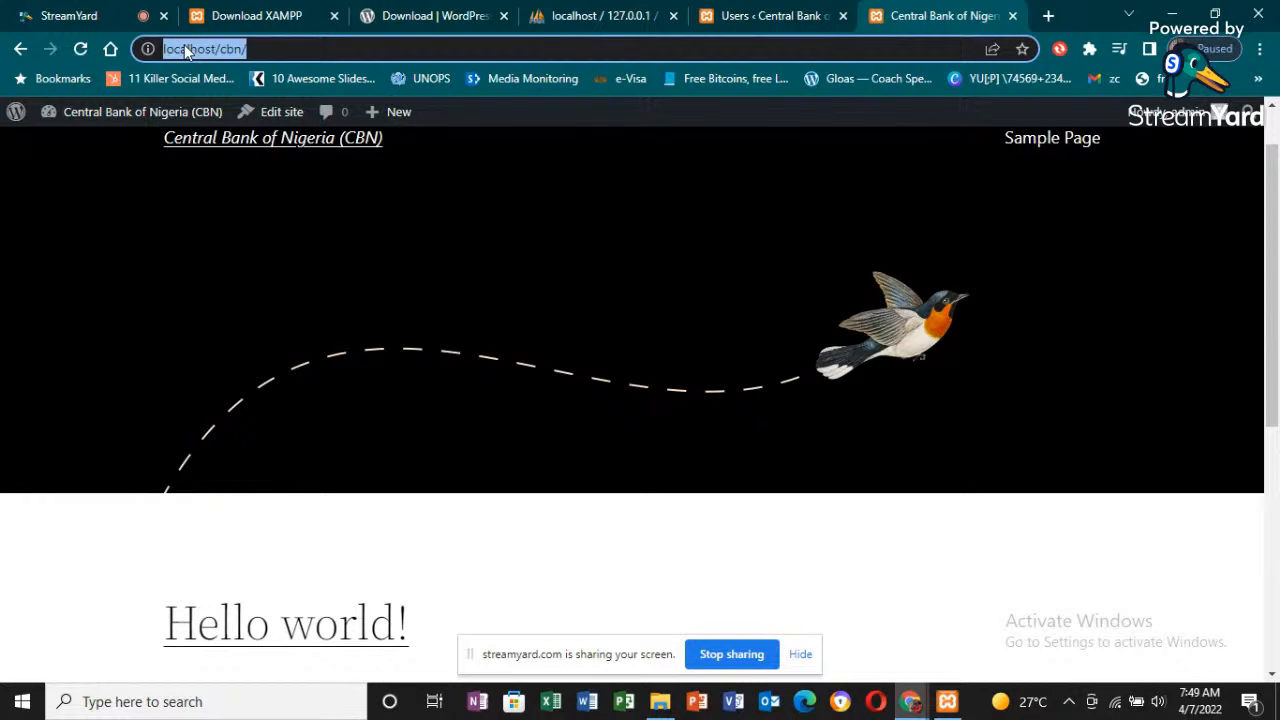
pyautogui.write('local')
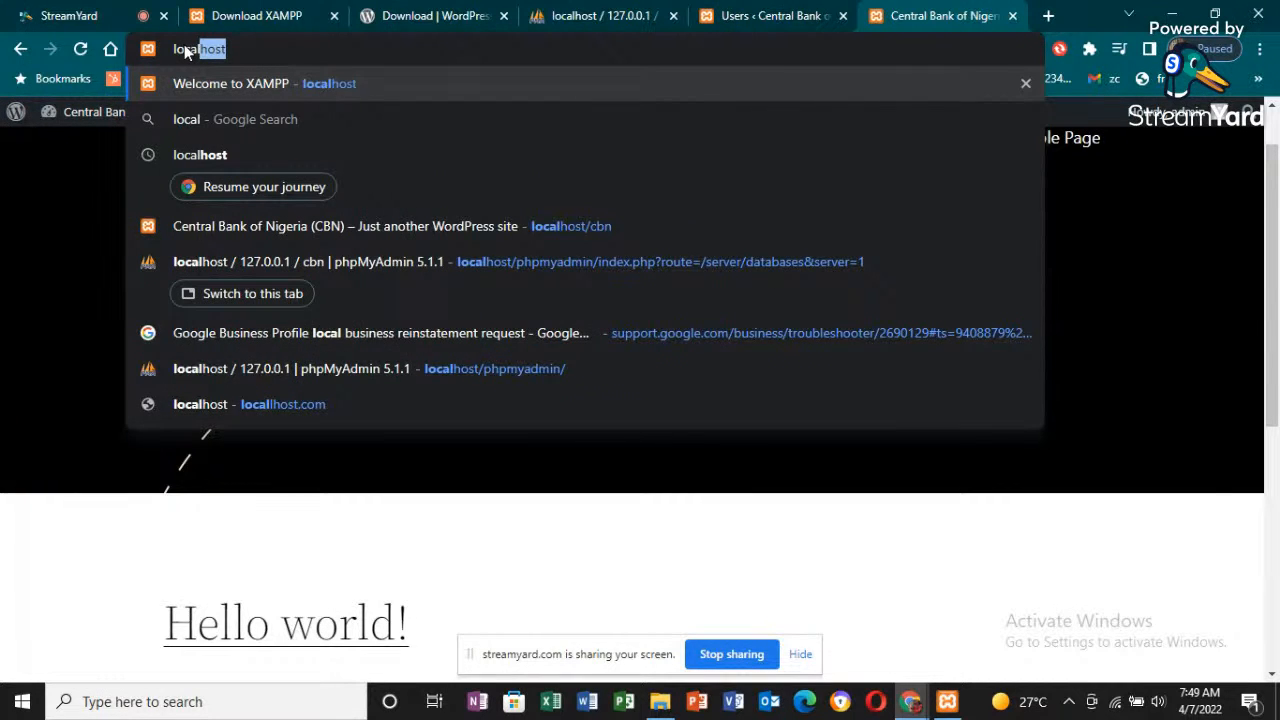
pyautogui.write('host/')
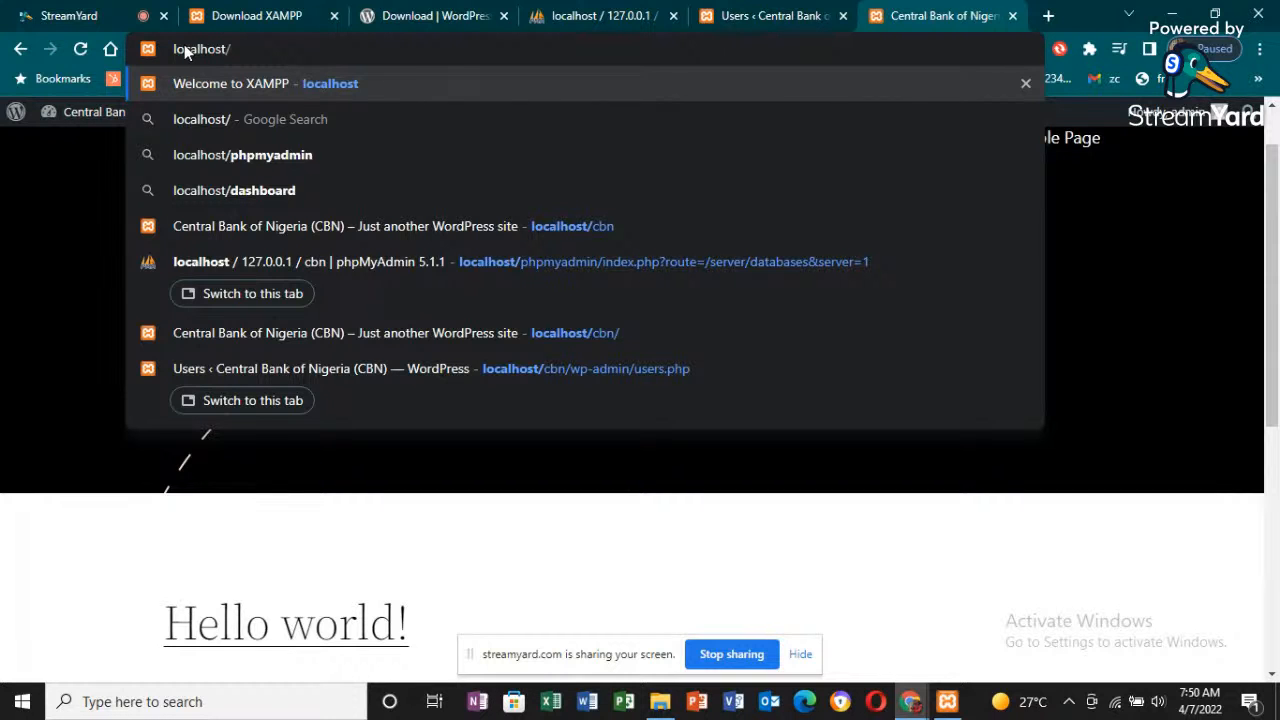
pyautogui.write('cbn')
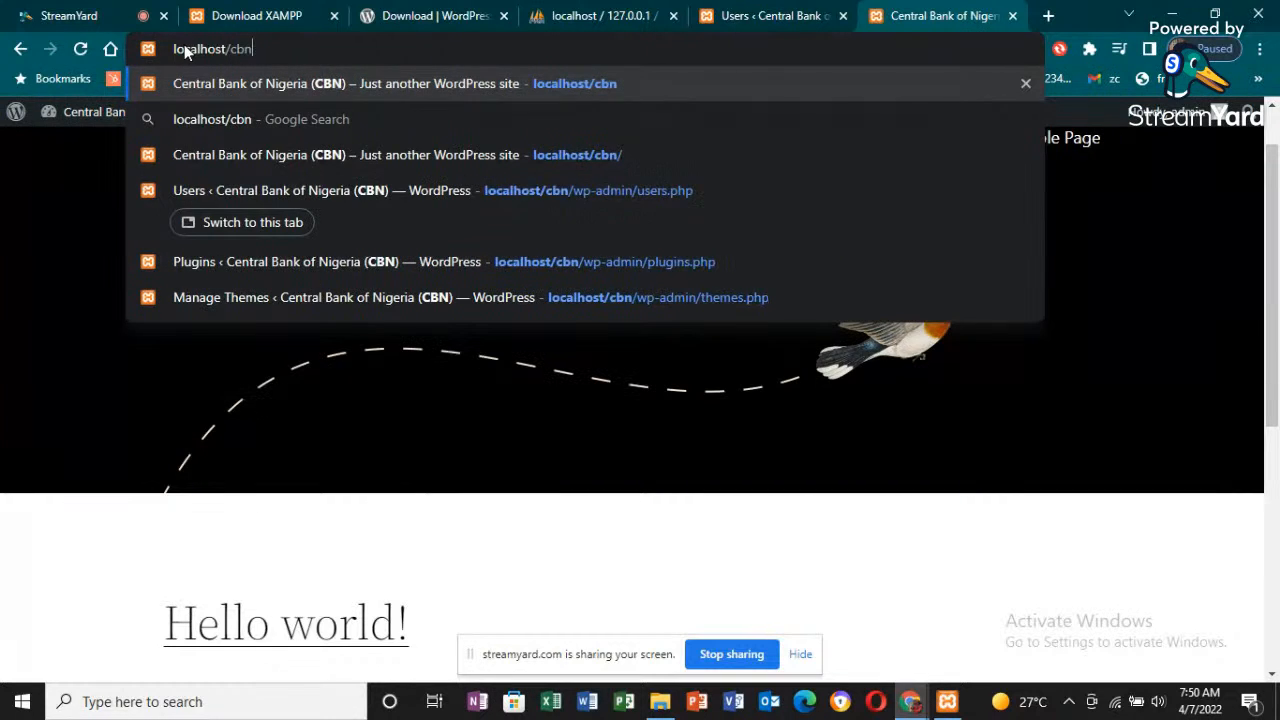
pyautogui.press('Return')
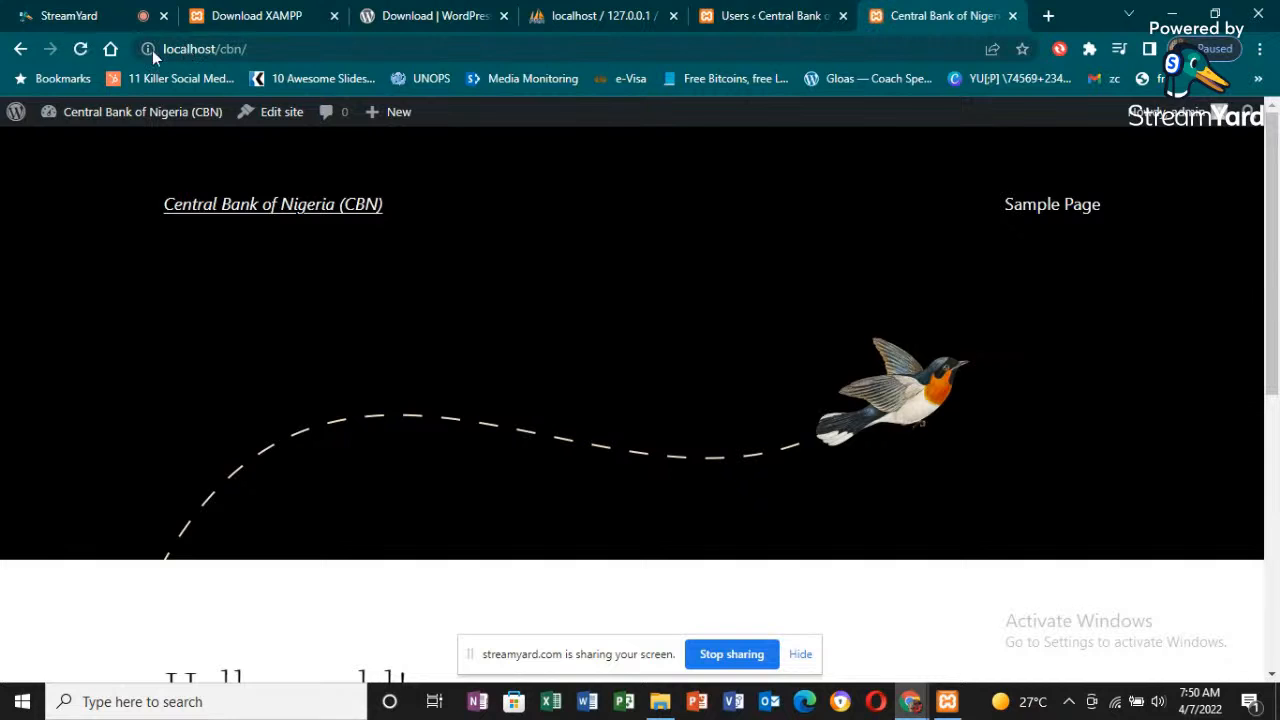
pyautogui.moveTo(116, 112)
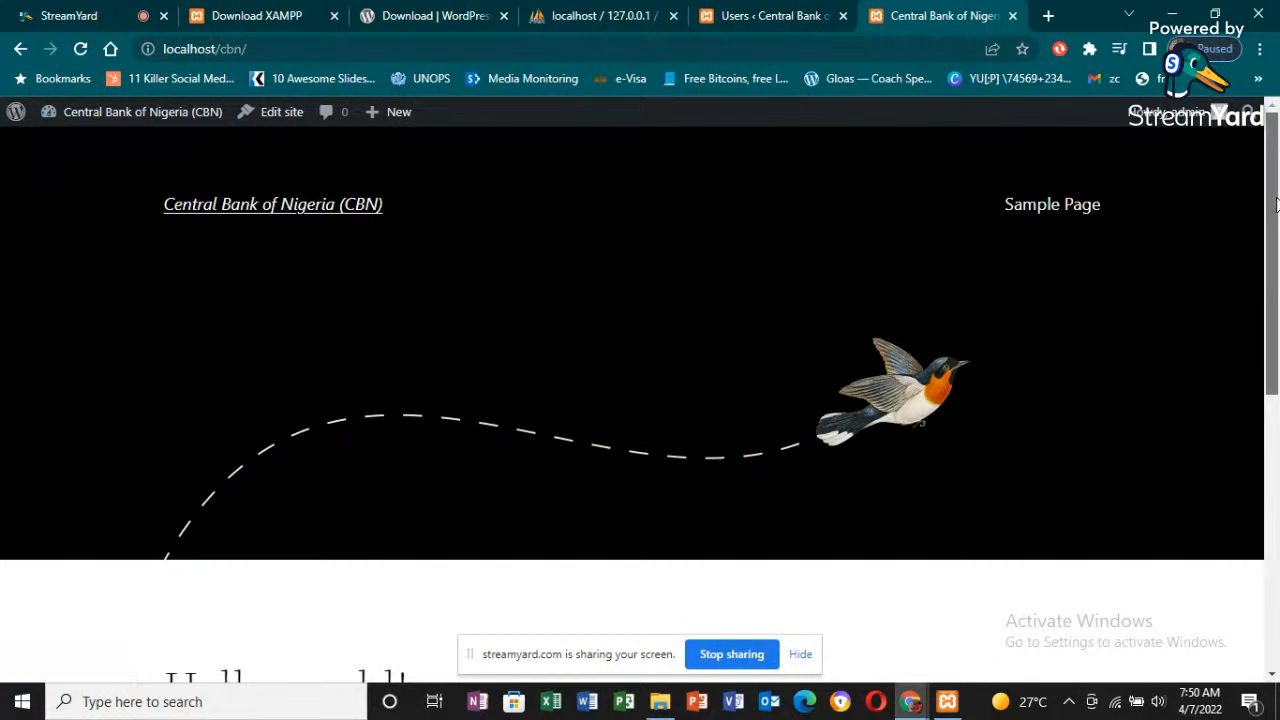
pyautogui.moveTo(1270, 290)
pyautogui.mouseDown()
pyautogui.moveTo(1266, 571)
pyautogui.moveTo(1265, 211)
pyautogui.moveTo(1265, 429)
pyautogui.moveTo(1262, 334)
pyautogui.moveTo(1246, 377)
pyautogui.moveTo(1249, 263)
pyautogui.moveTo(1249, 286)
pyautogui.moveTo(1233, 277)
pyautogui.moveTo(1224, 187)
pyautogui.moveTo(1249, 279)
pyautogui.mouseUp()
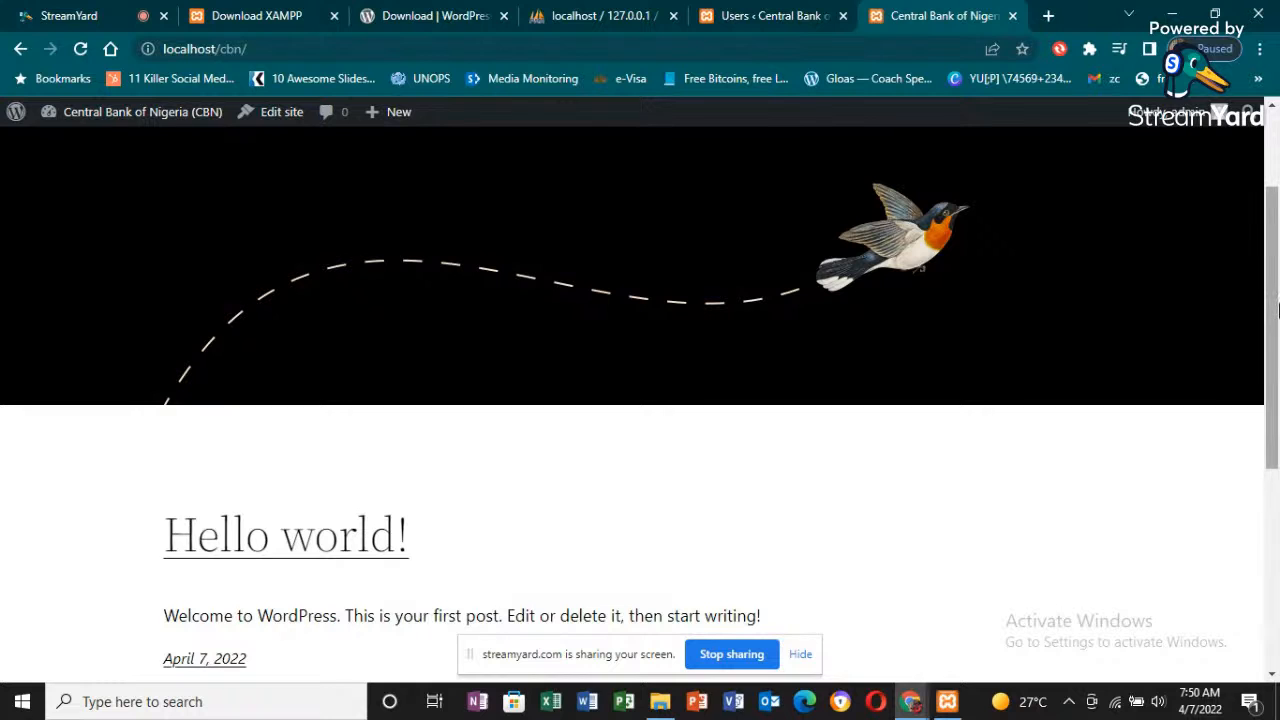
pyautogui.moveTo(1276, 302); pyautogui.dragTo(1277, 236)
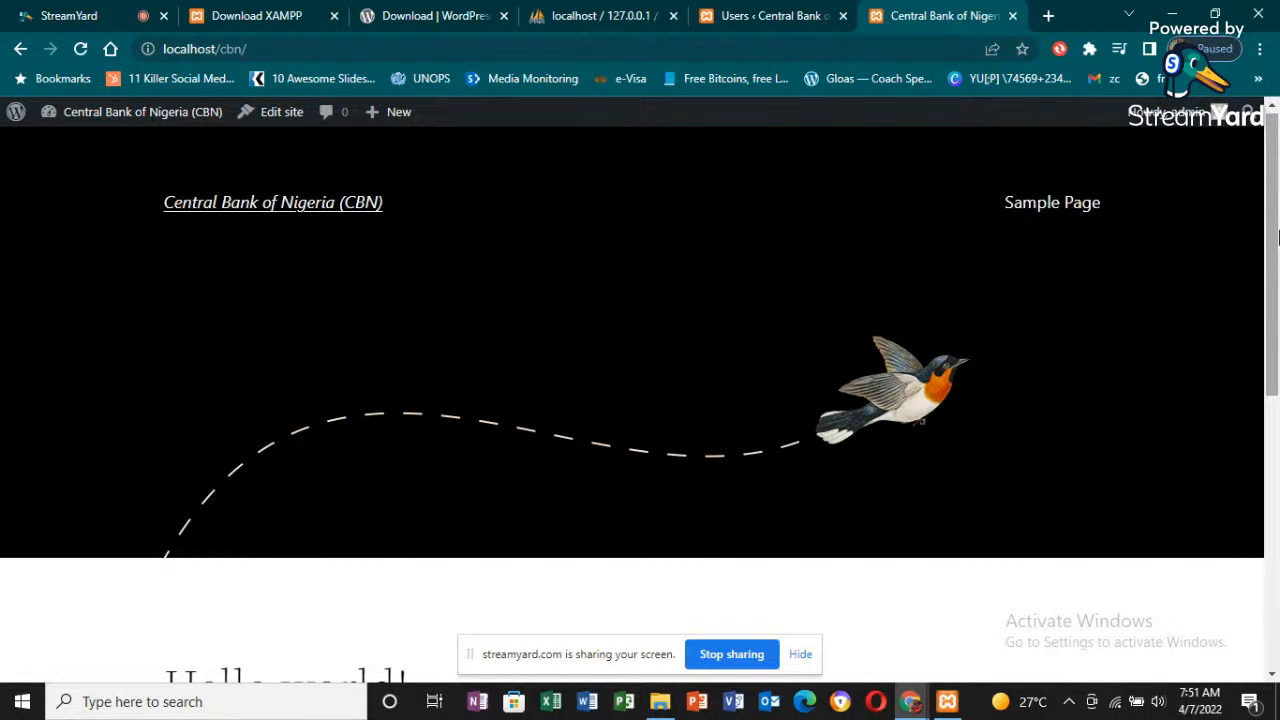
pyautogui.moveTo(1278, 235); pyautogui.dragTo(1260, 190)
# - Go from the homepage to the site's admin dashboard, review the Settings options and dashboard widgets, and switch to the StreamYard tab
pyautogui.moveTo(60, 118)
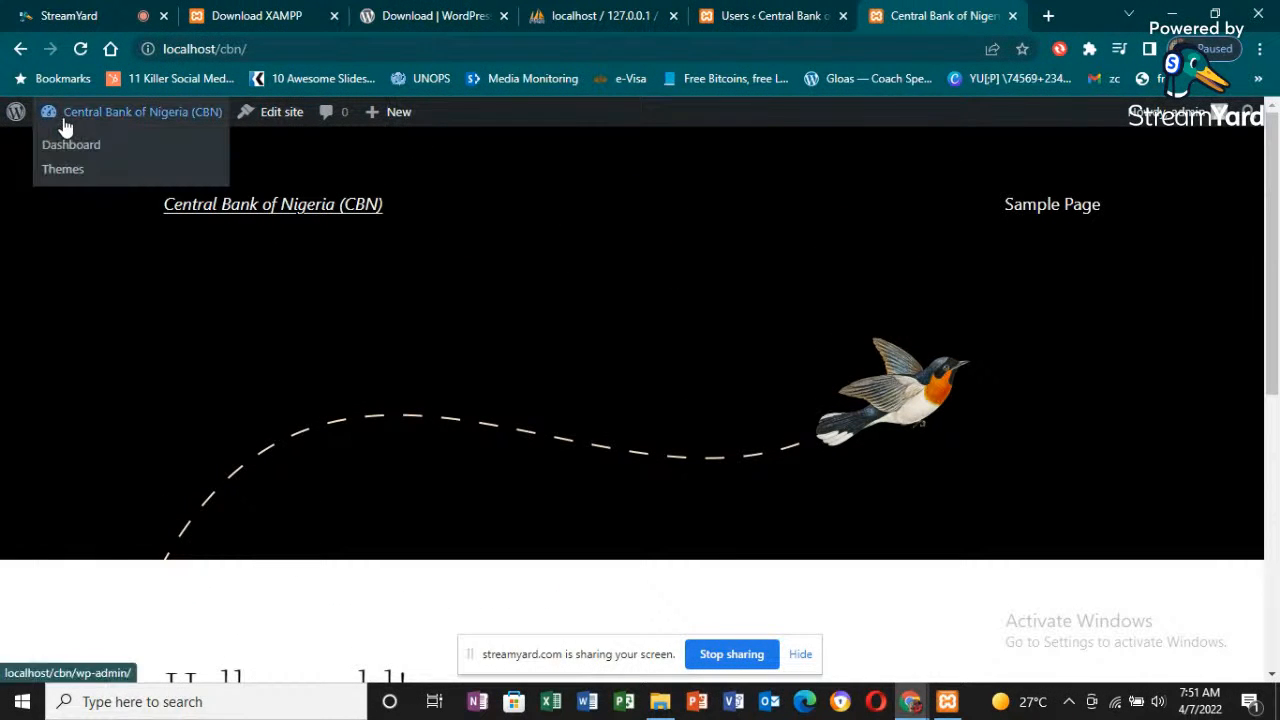
pyautogui.click(60, 147)
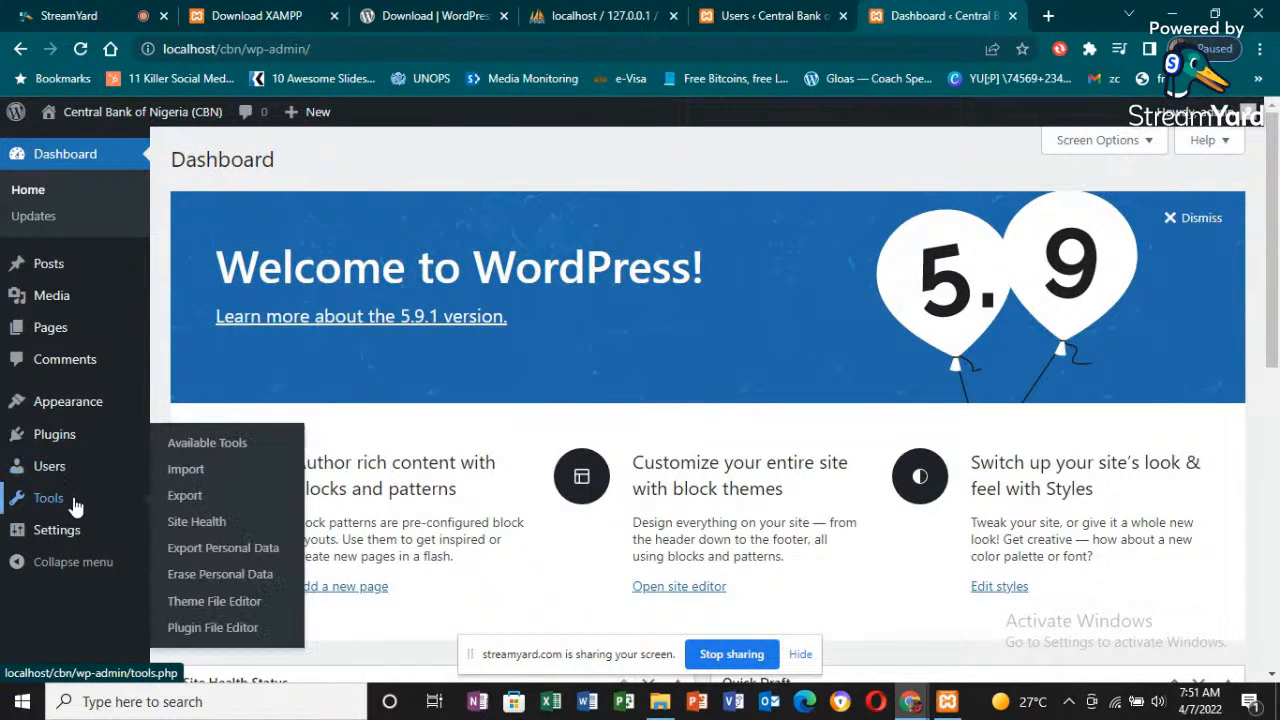
pyautogui.moveTo(77, 549)
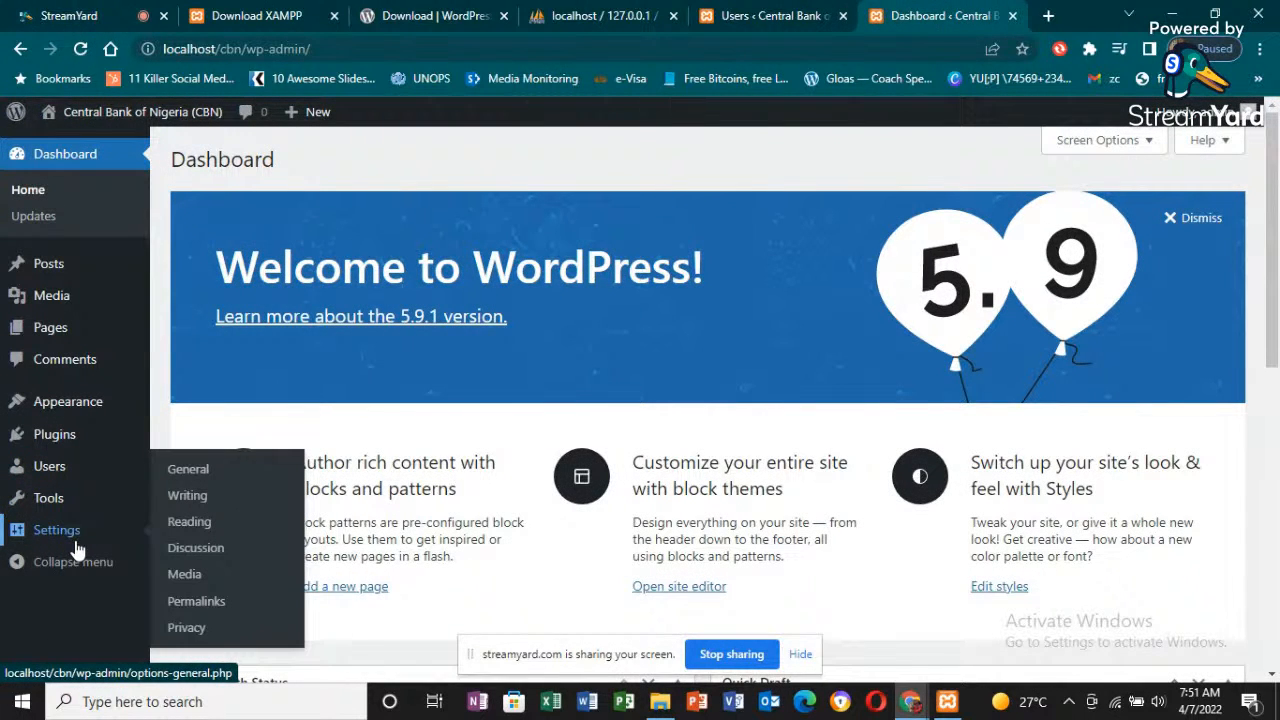
pyautogui.scroll(-2, 1273, 401)
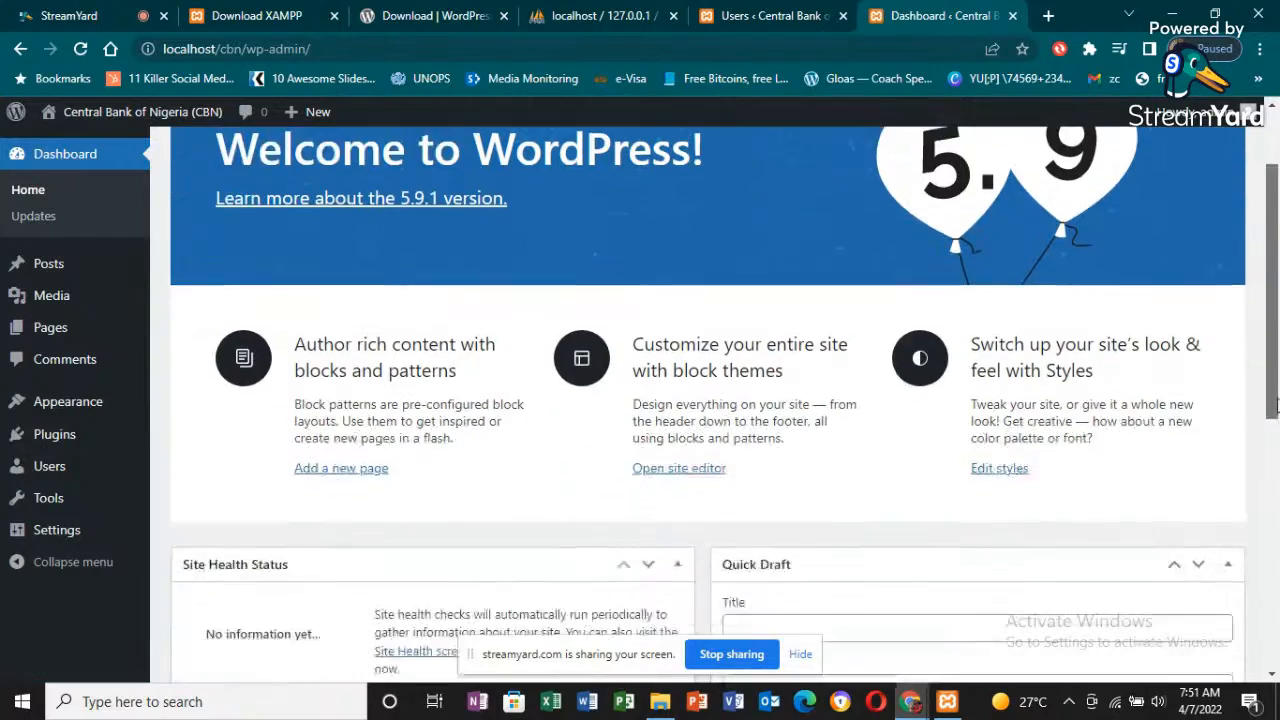
pyautogui.scroll(-5, 1273, 401)
pyautogui.scroll(6, 1255, 360)
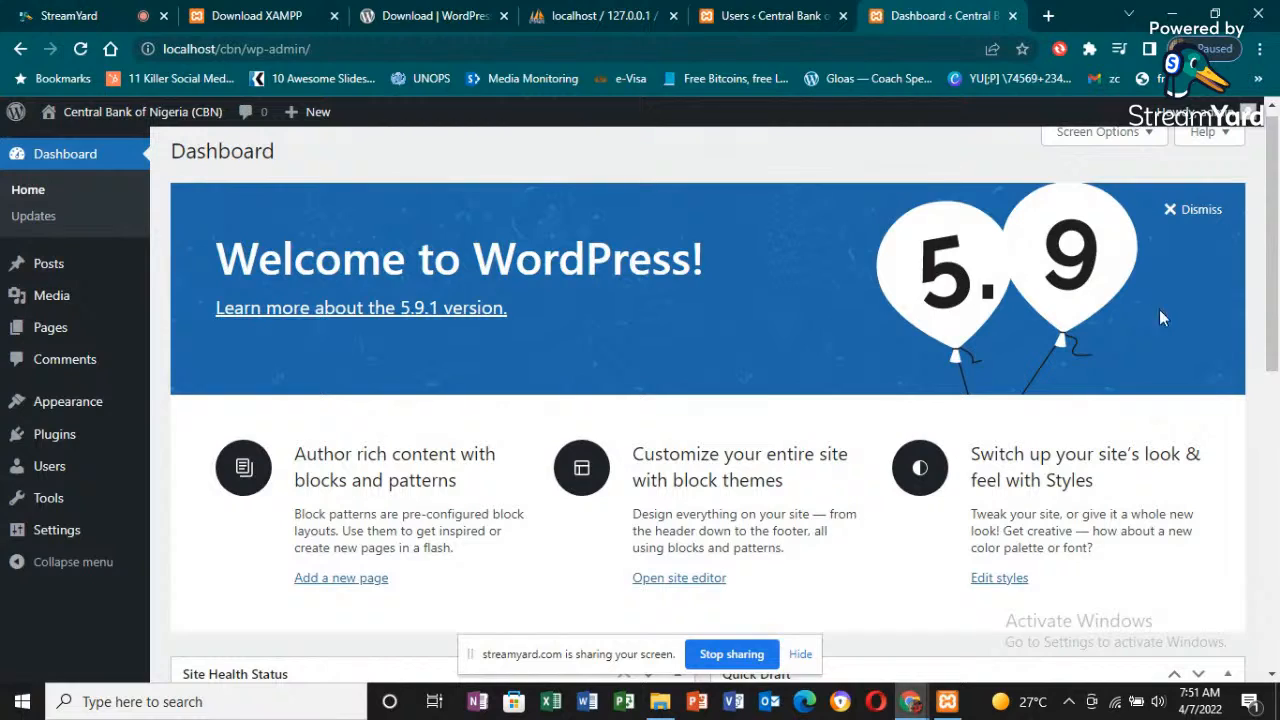
pyautogui.moveTo(1273, 362)
pyautogui.mouseDown()
pyautogui.moveTo(1273, 428)
pyautogui.moveTo(1273, 346)
pyautogui.mouseUp()
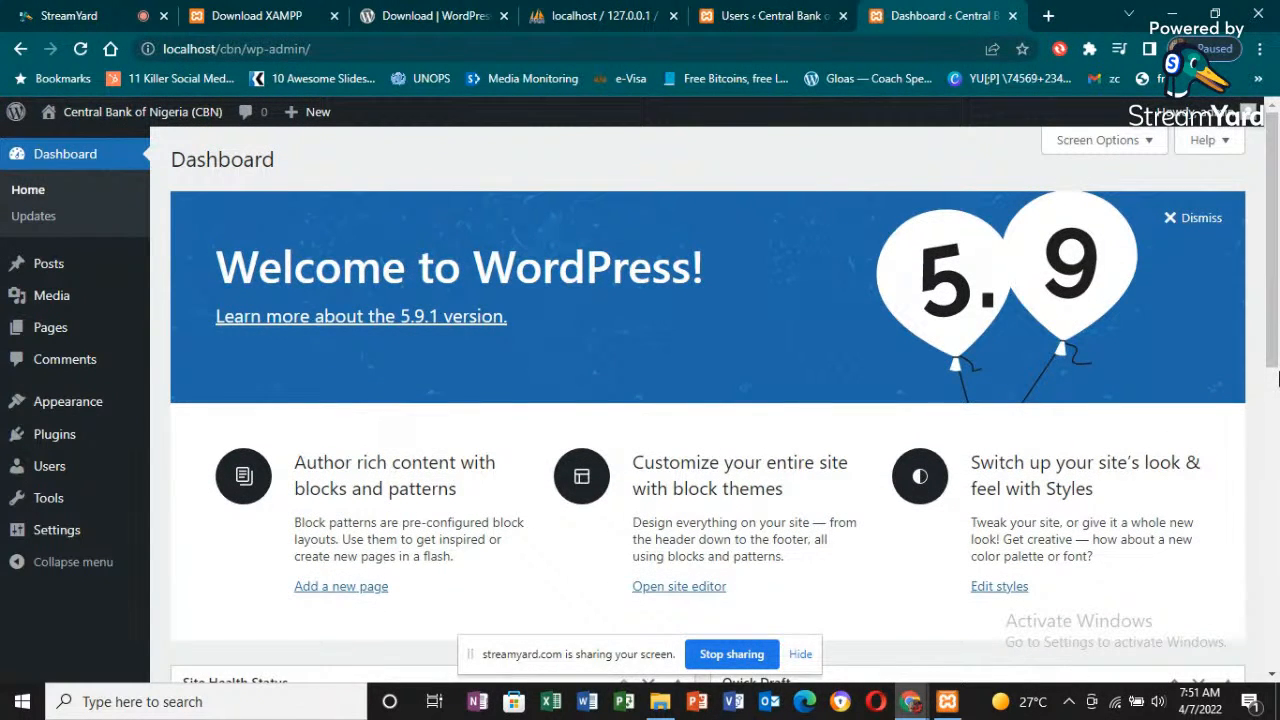
pyautogui.moveTo(1277, 395)
pyautogui.mouseDown()
pyautogui.moveTo(1277, 535)
pyautogui.moveTo(1277, 515)
pyautogui.mouseUp()
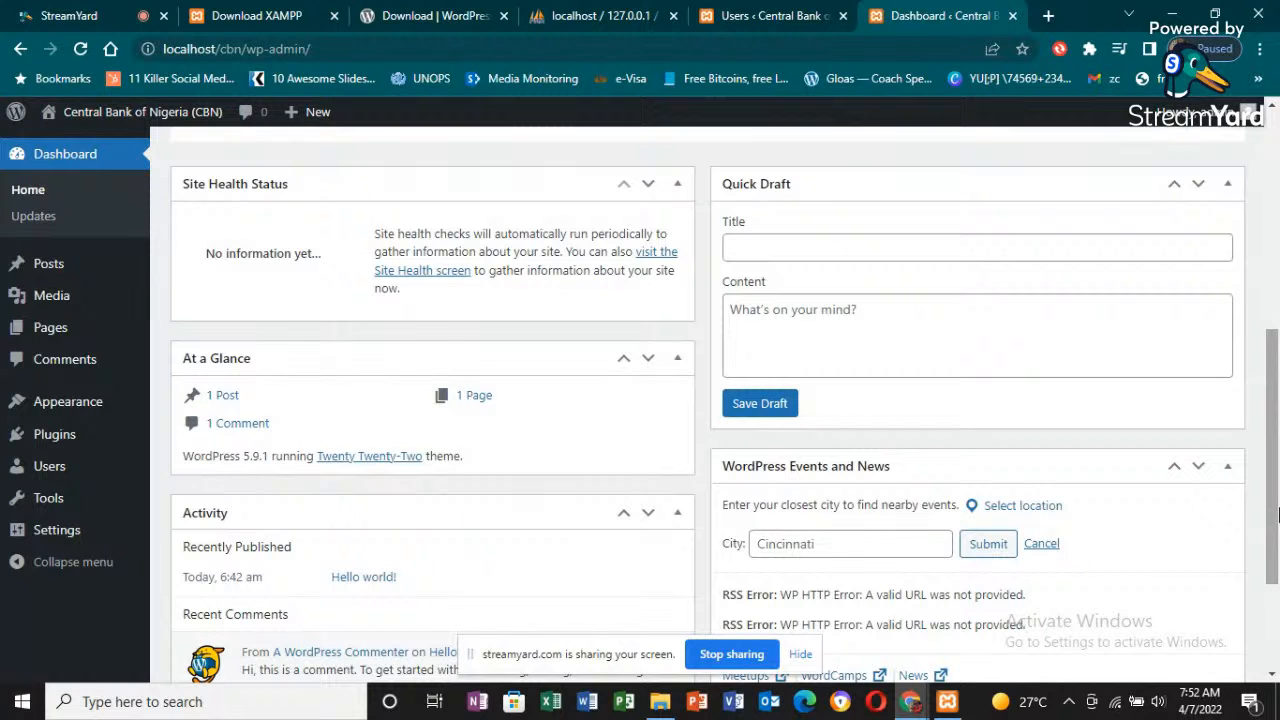
pyautogui.click(119, 10)
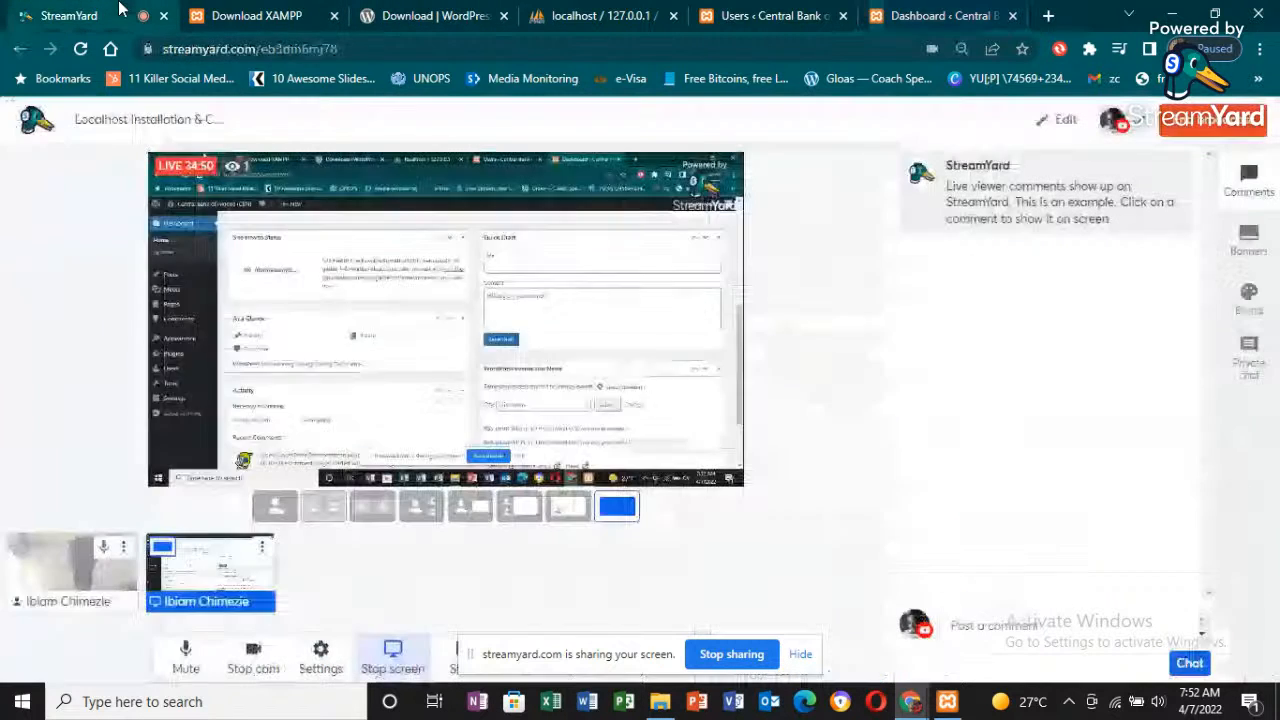